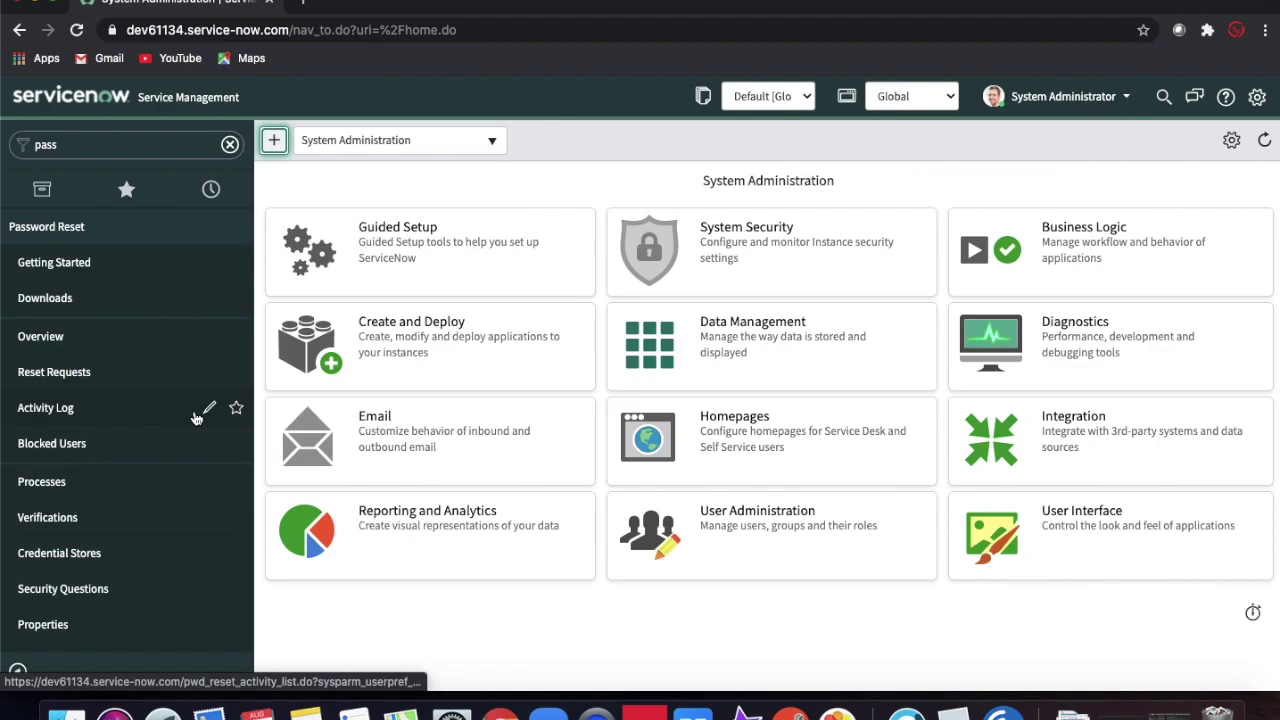
scroll(198, 412, down, 1)
scroll(197, 417, down, 1)
scroll(197, 417, up, 1)
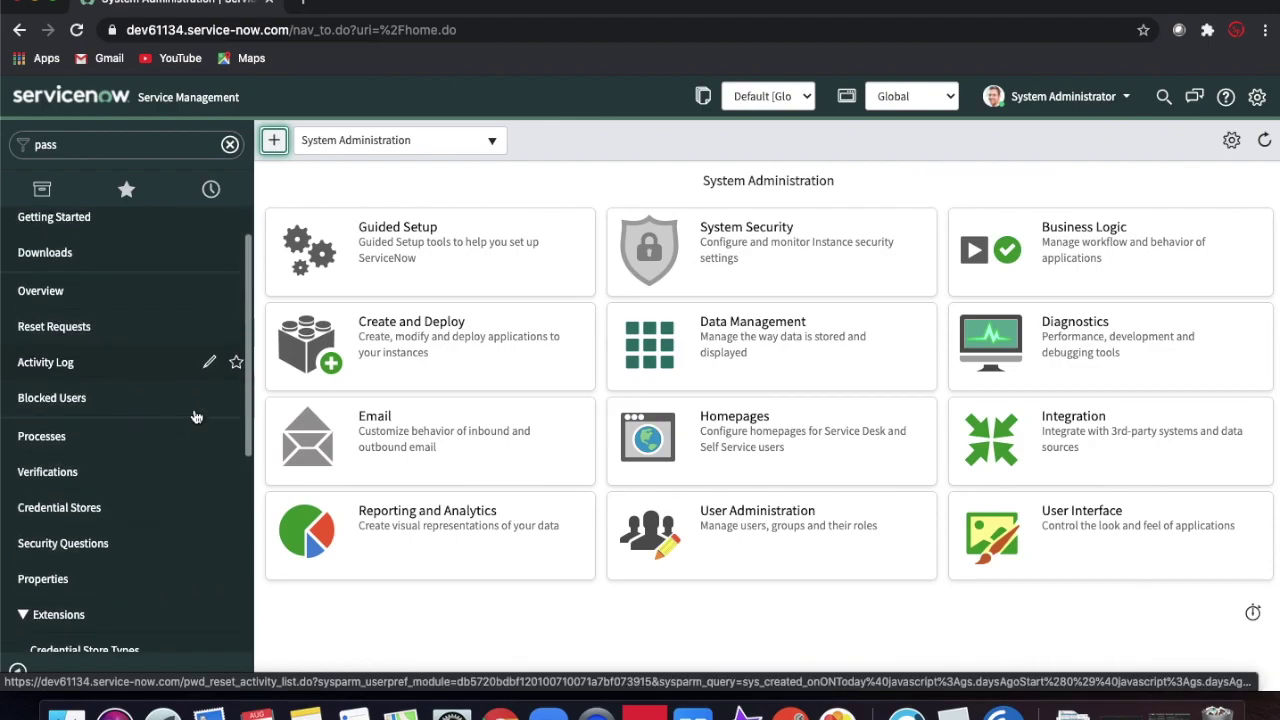
scroll(197, 417, down, 2)
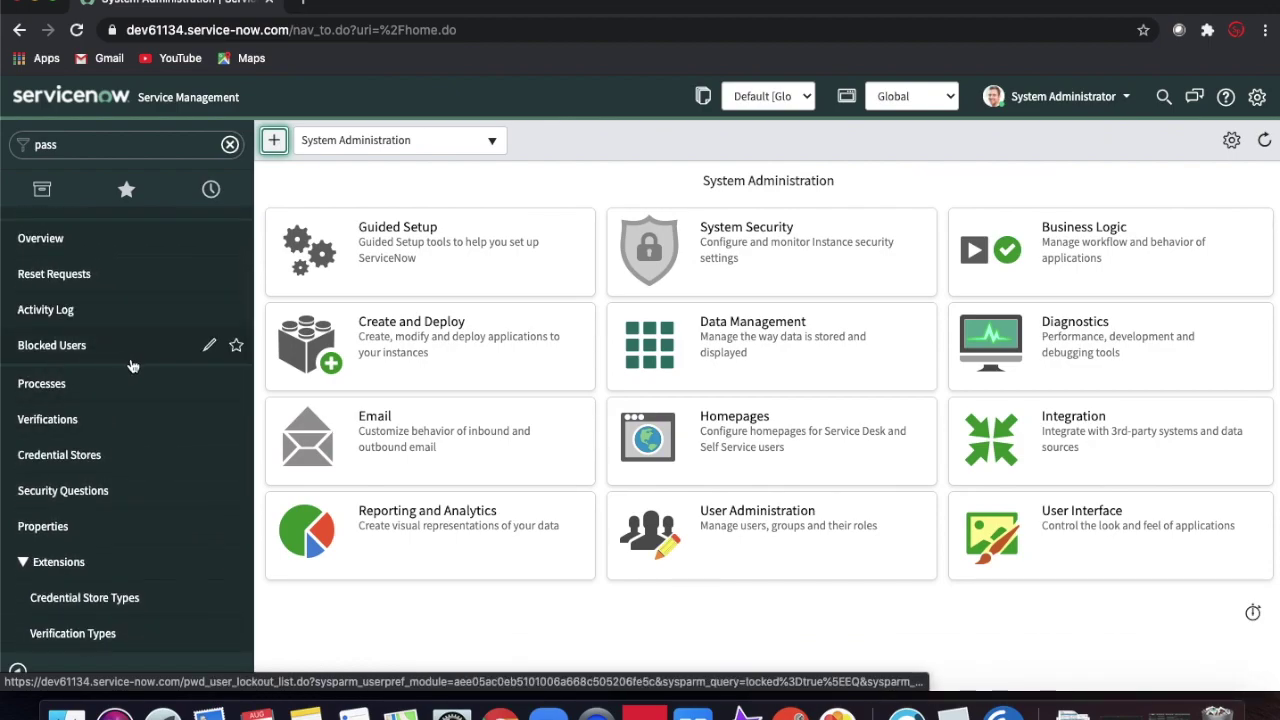
scroll(195, 410, down, 1)
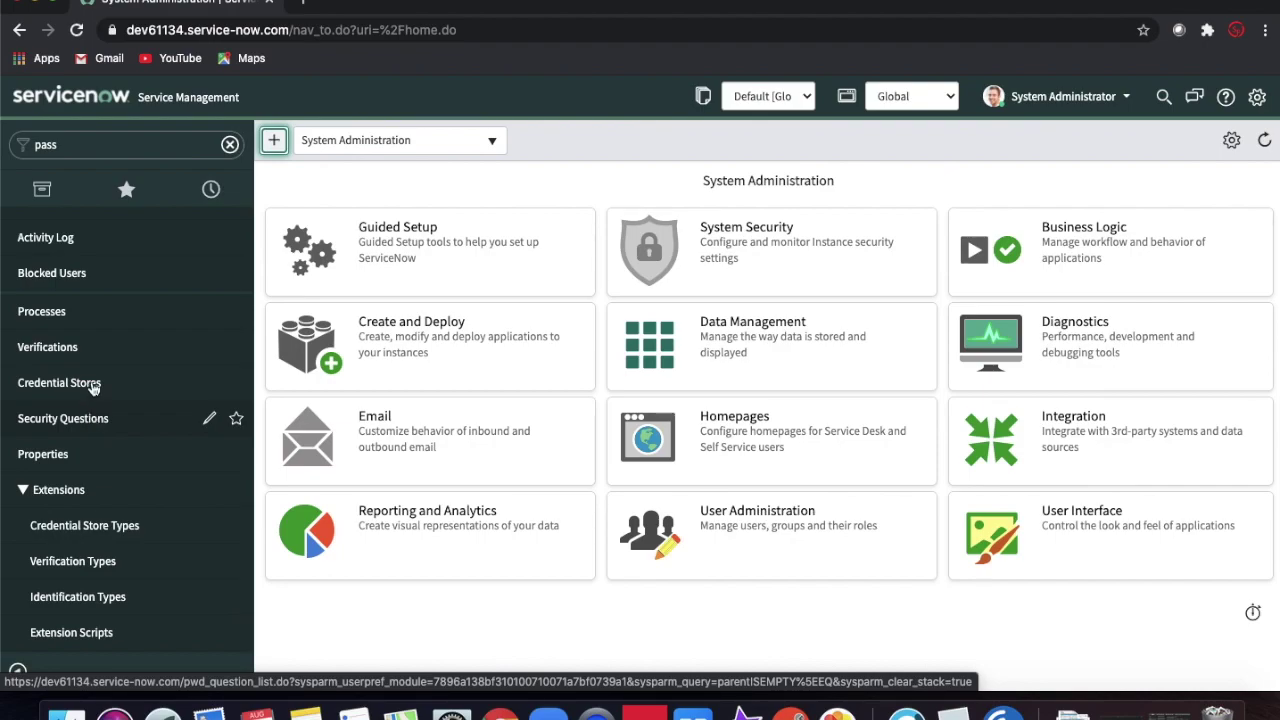
click(85, 324)
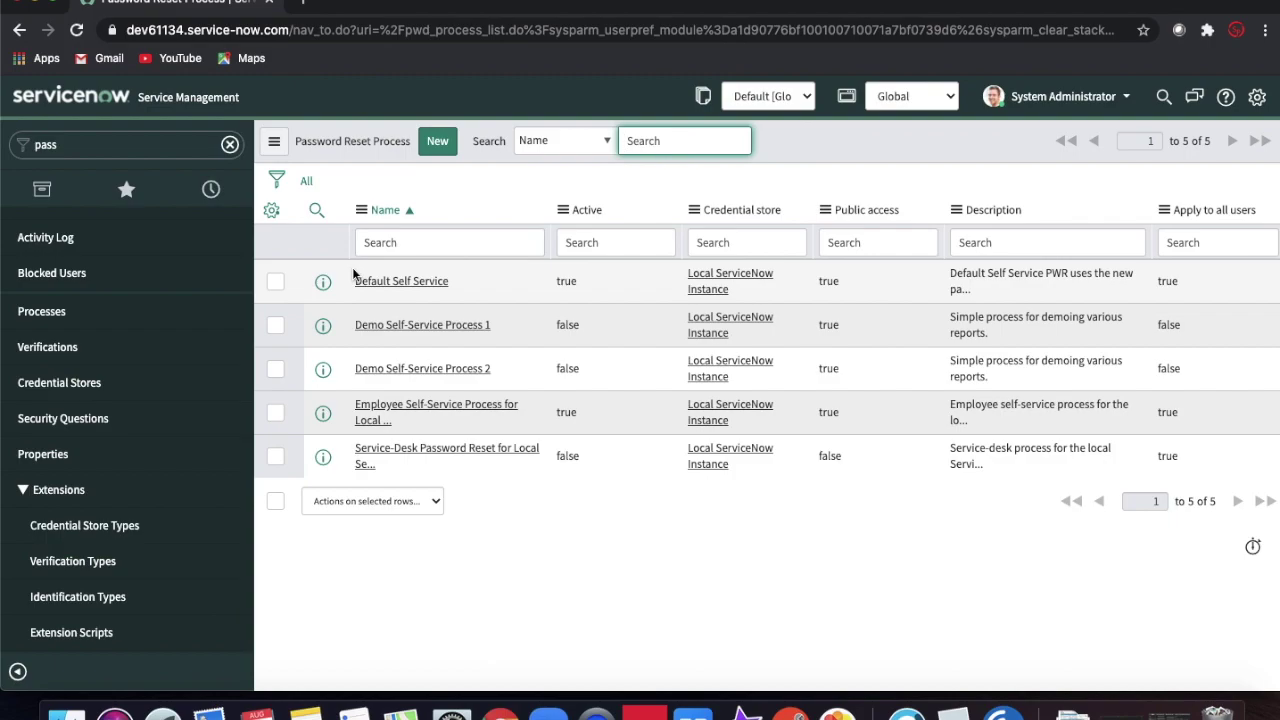
- Filter the process list to Active = true and open Default Self Service and Employee Self-Service in separate tabs
right_click(593, 280)
click(610, 294)
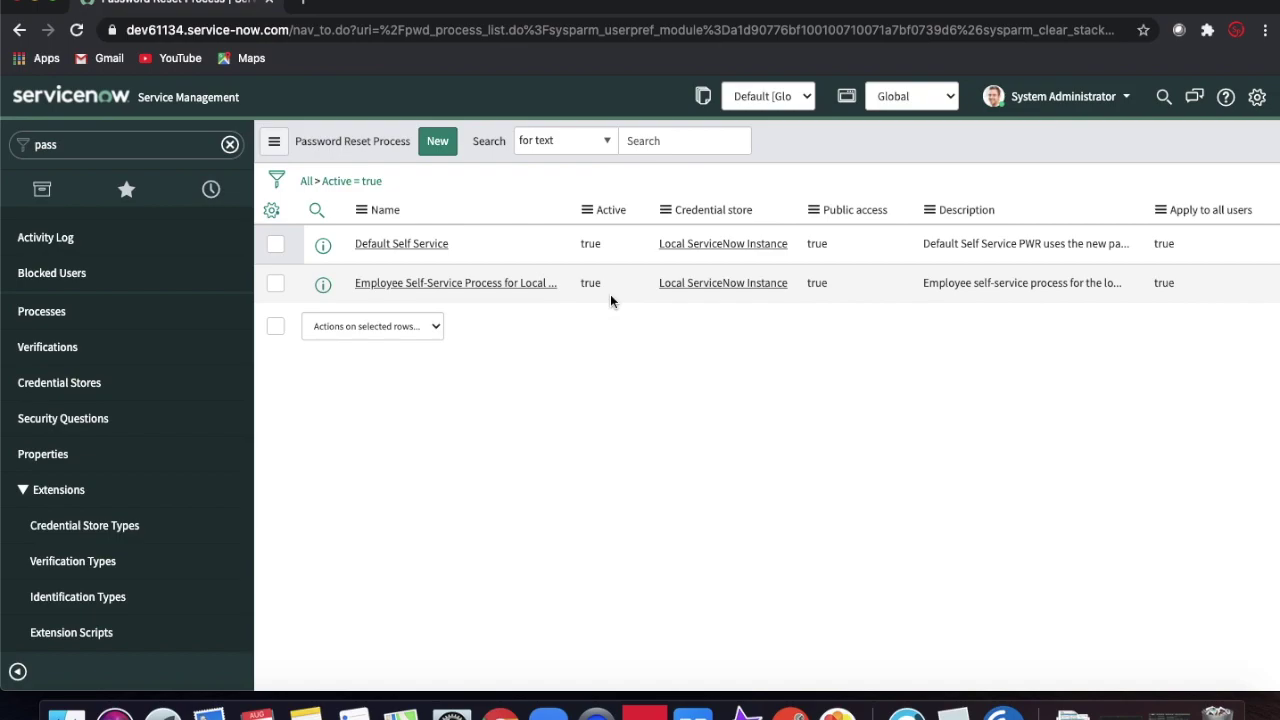
super+click(410, 248)
super+click(448, 287)
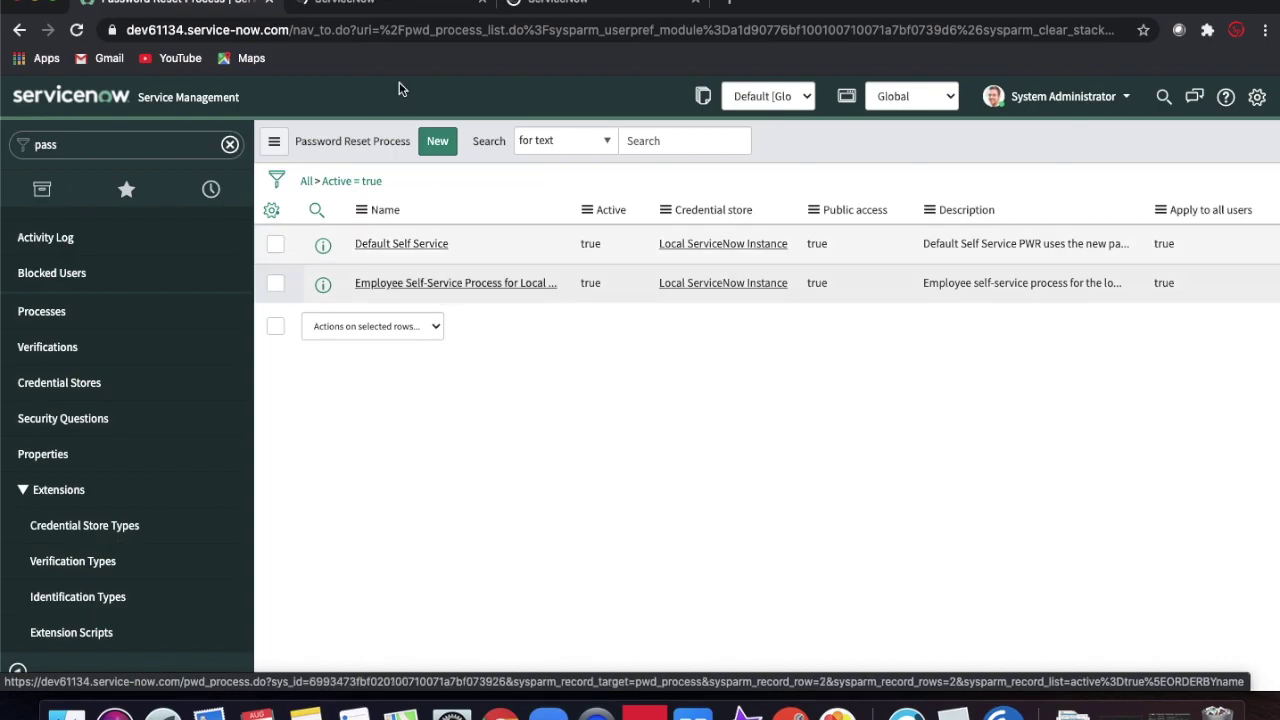
click(398, 12)
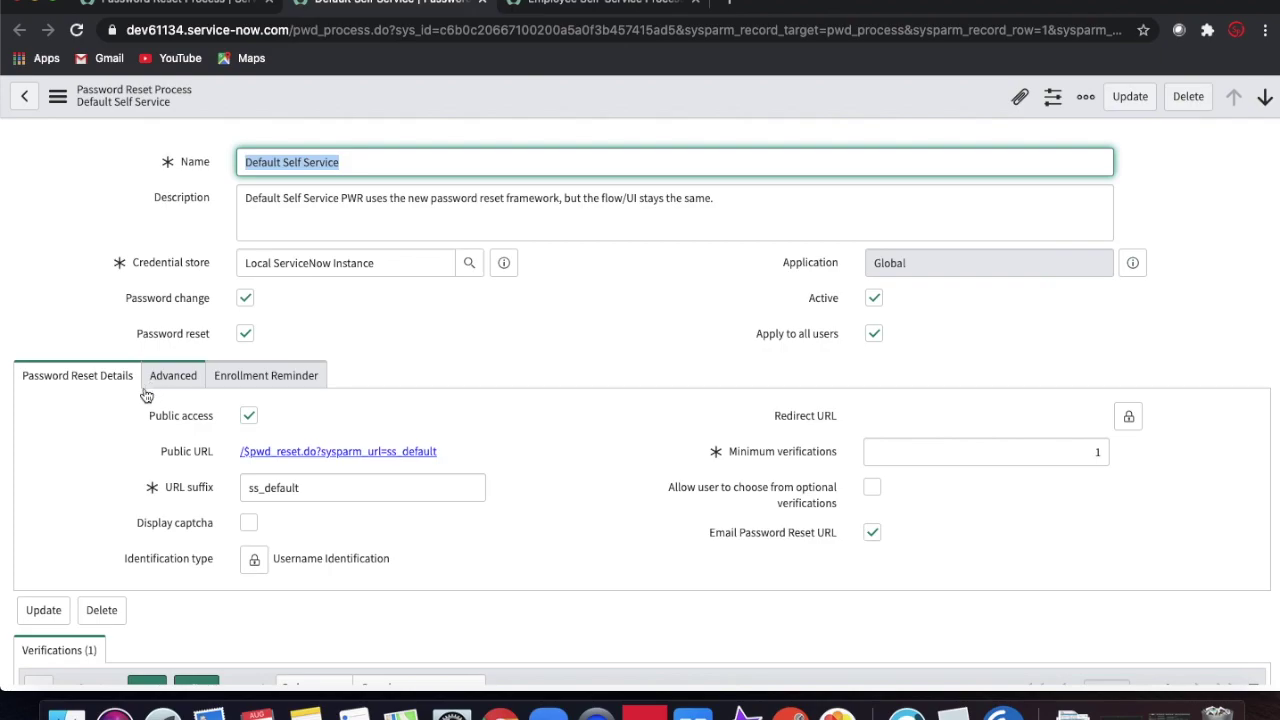
- Uncheck Public access on the Default Self Service process record
click(249, 416)
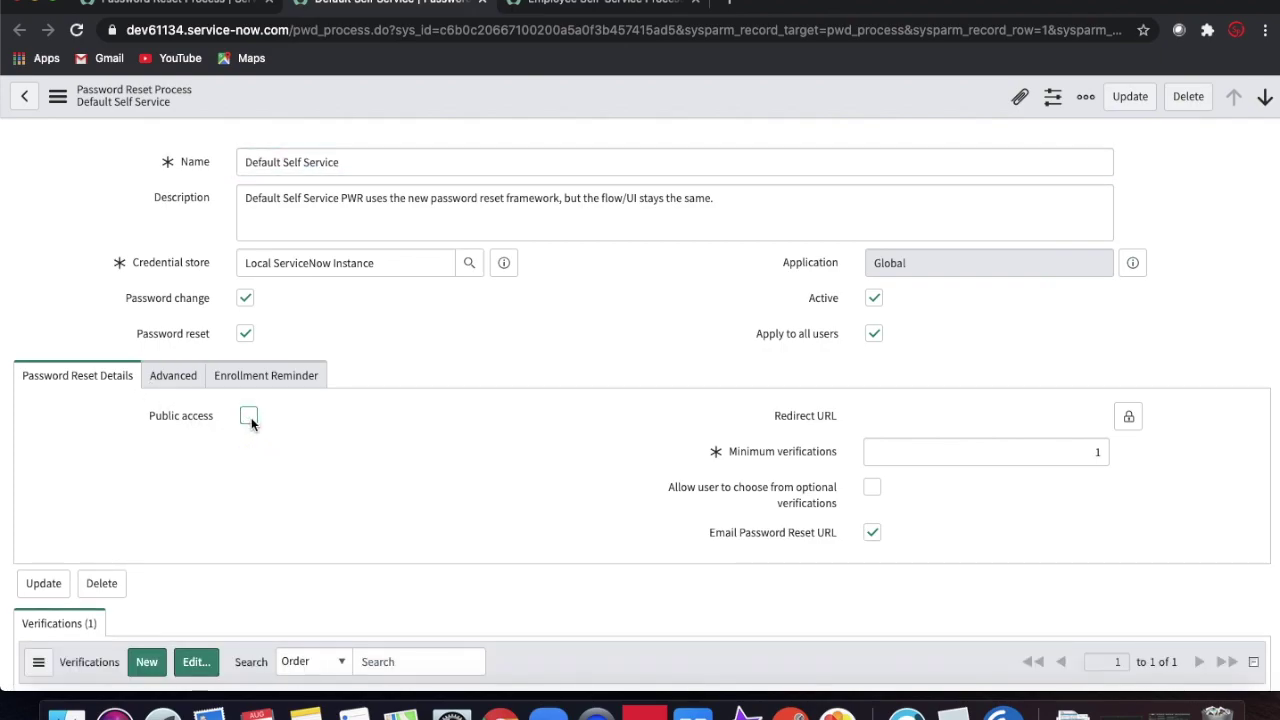
- Re-enable Public access with the ss_default URL suffix, turn on Display captcha, and view Advanced settings
click(249, 416)
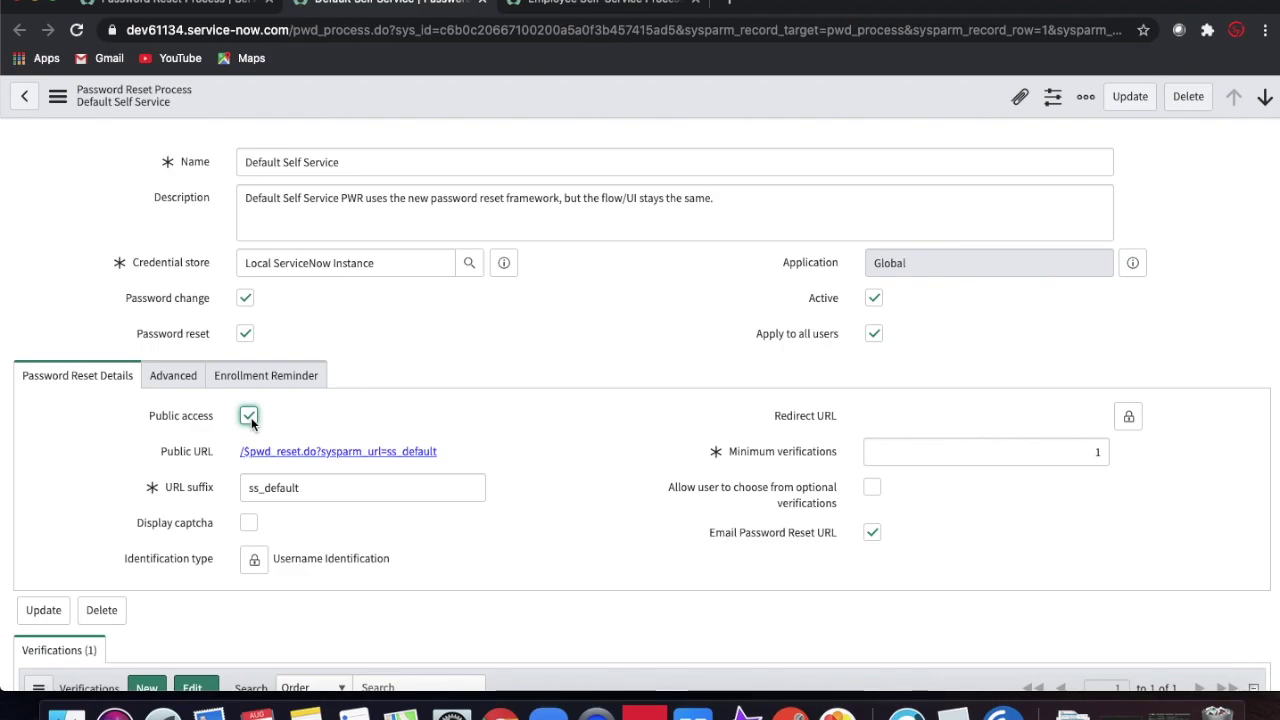
click(271, 490)
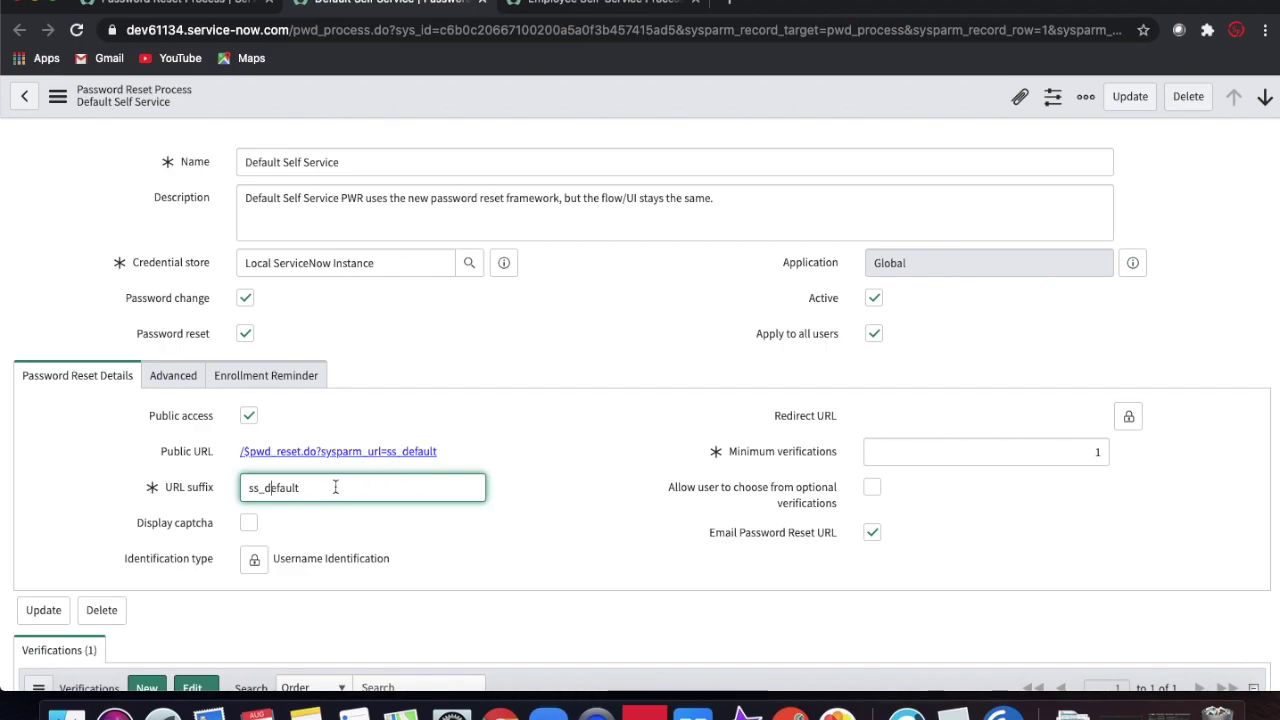
click(250, 524)
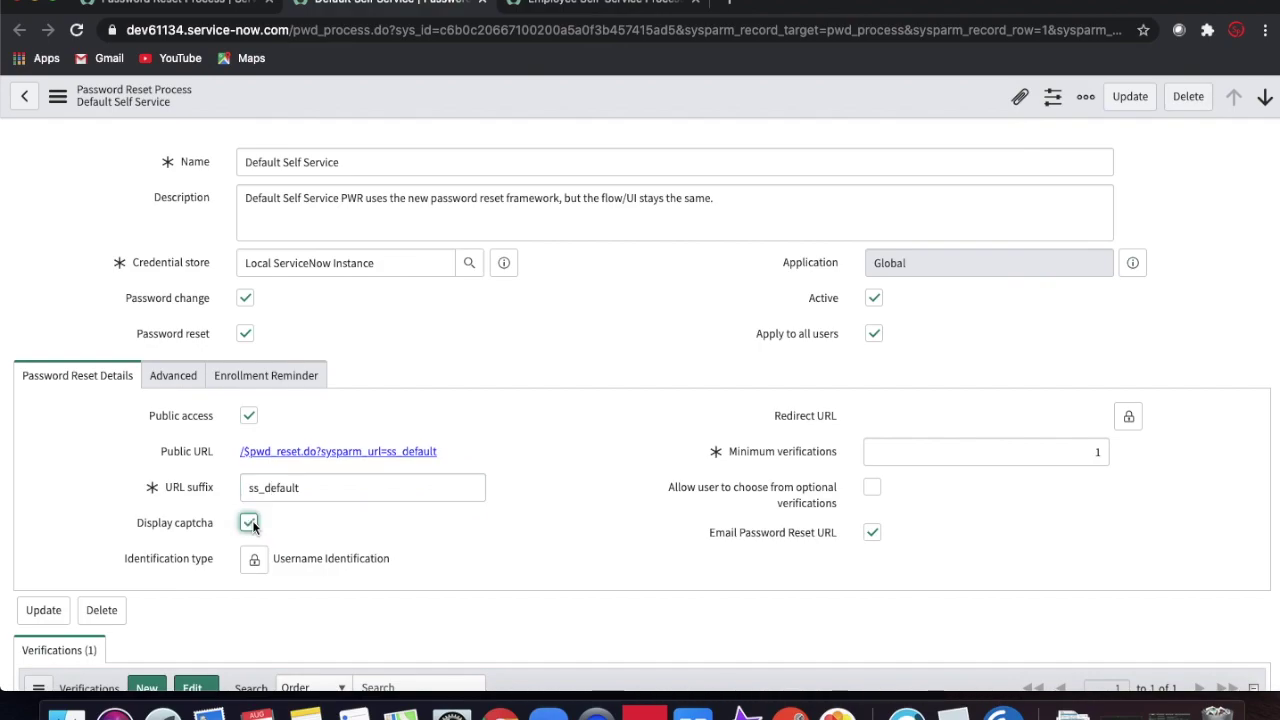
click(176, 378)
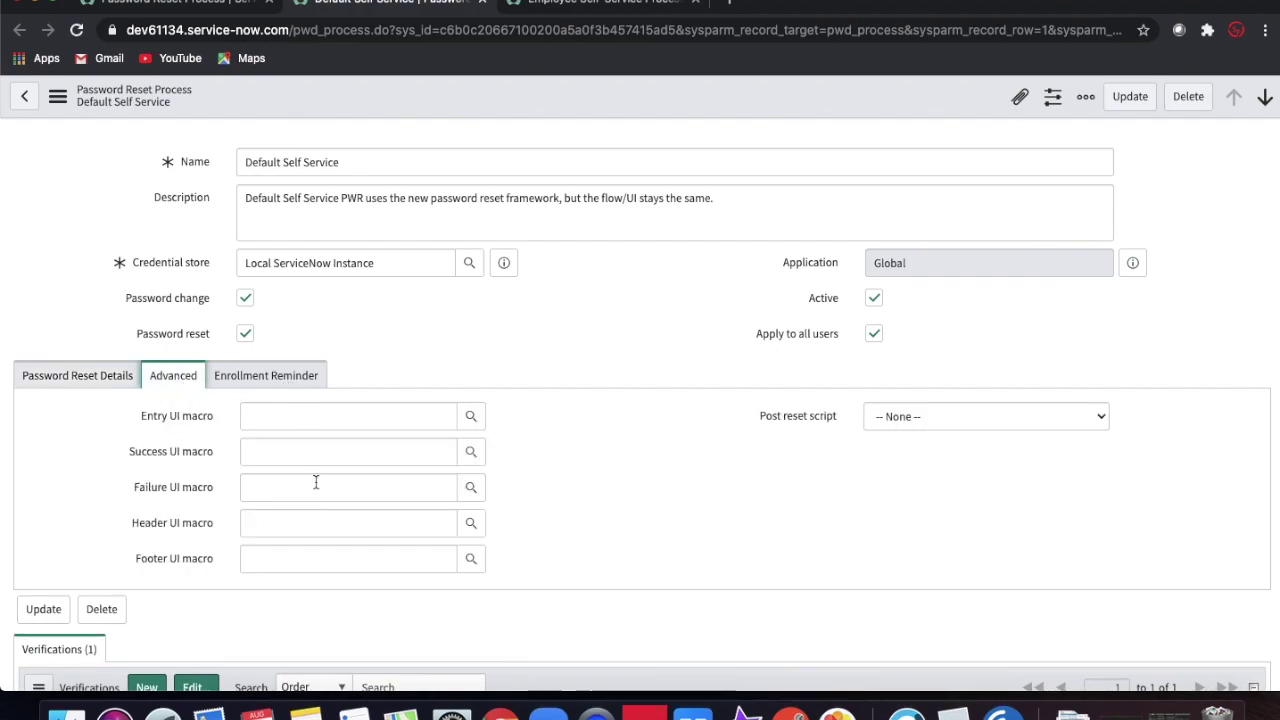
- Review the Enrollment Reminder and Password Reset Details sections, then return to the active processes list
click(280, 377)
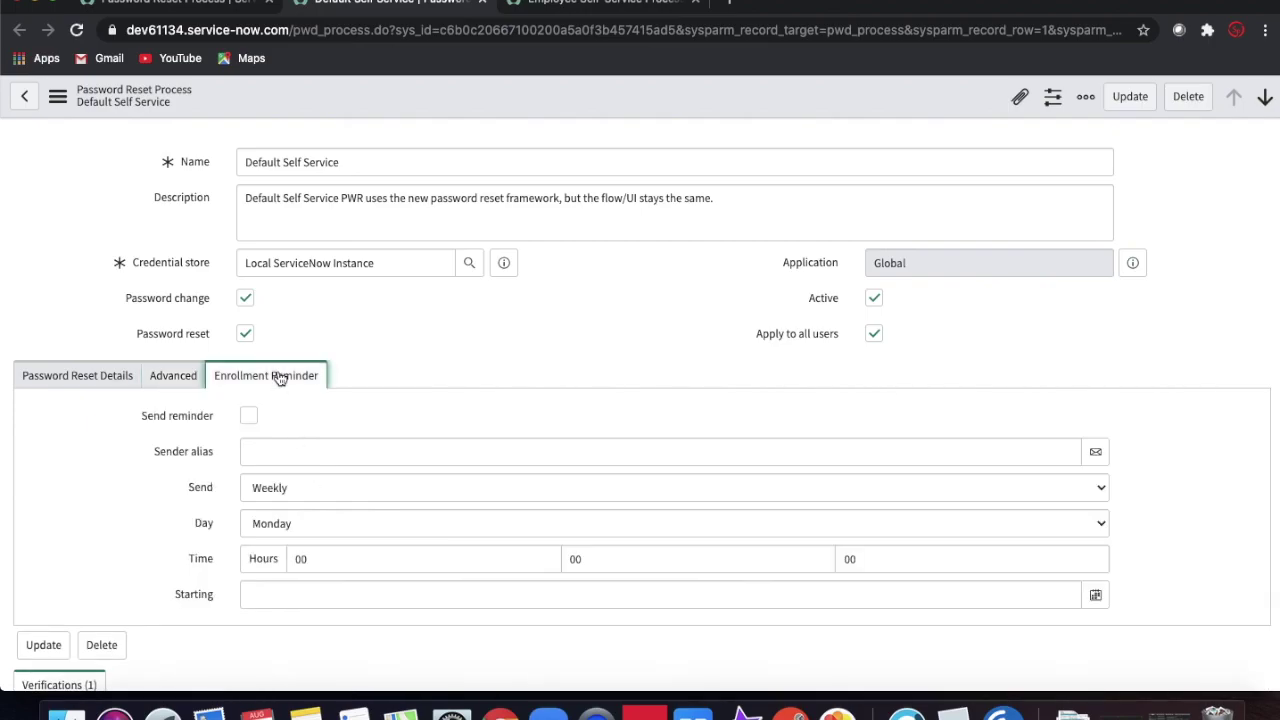
click(94, 381)
scroll(137, 448, down, 3)
scroll(137, 448, down, 1)
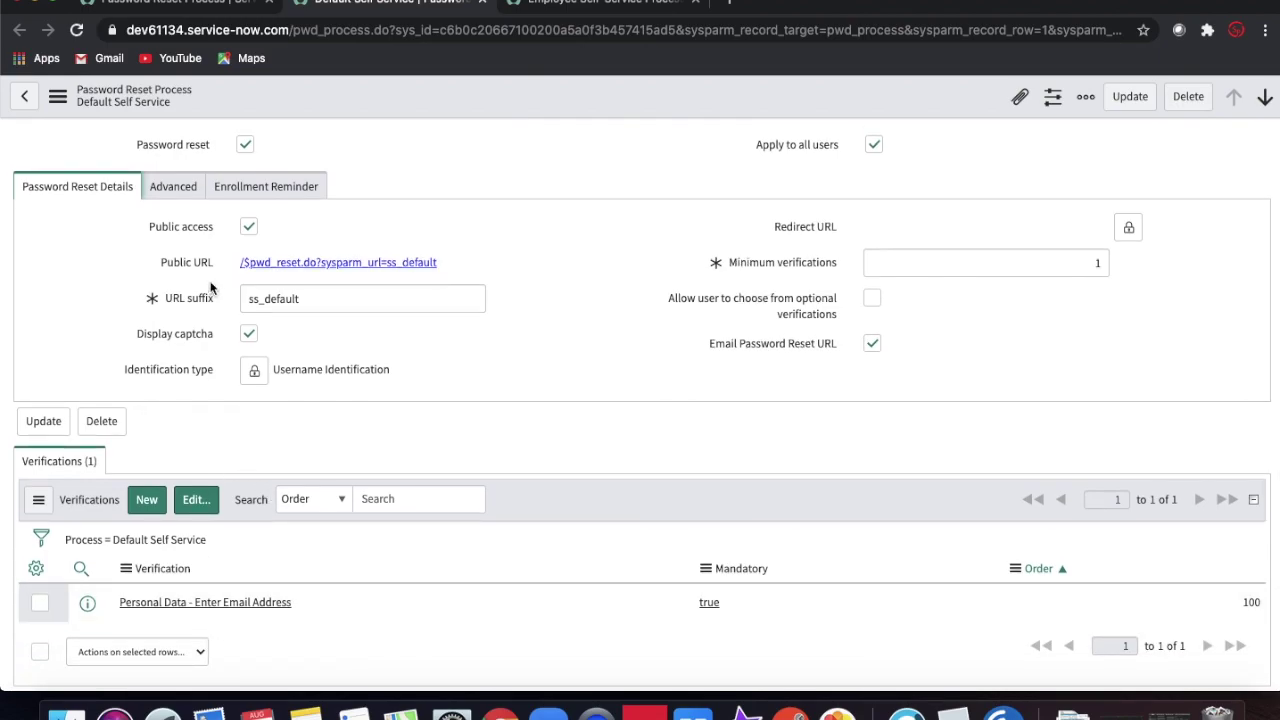
click(212, 10)
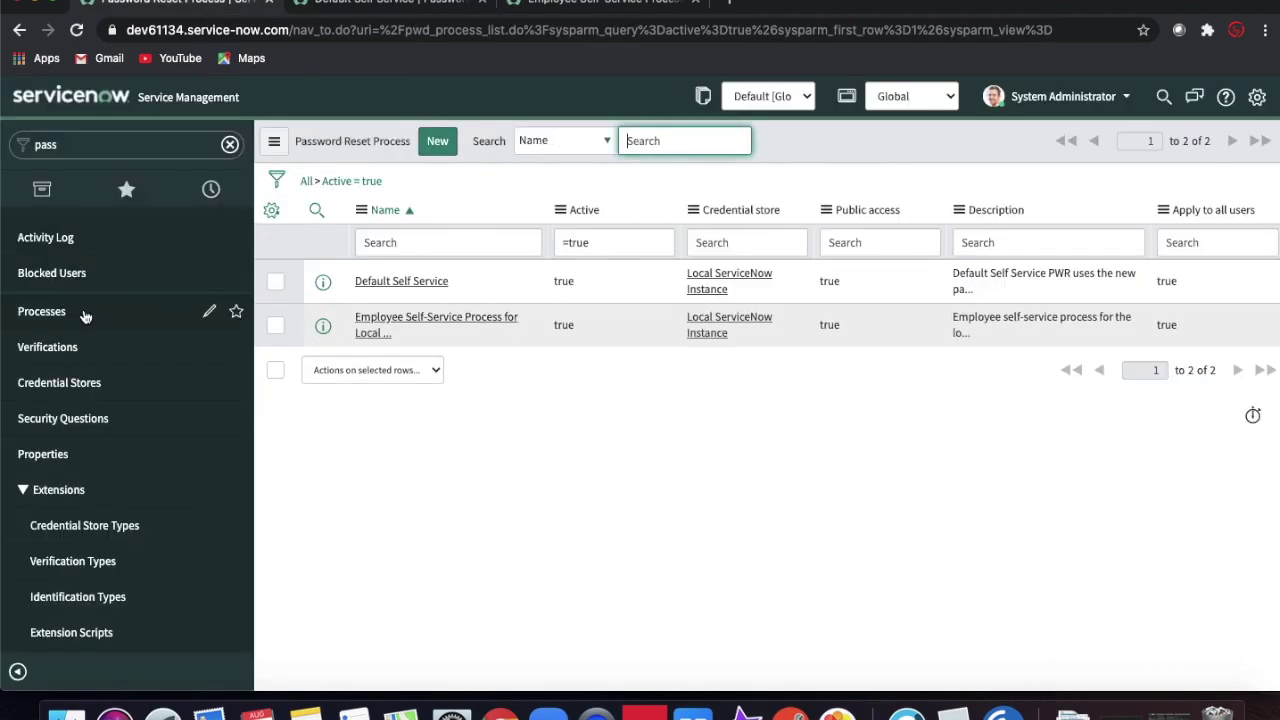
click(382, 8)
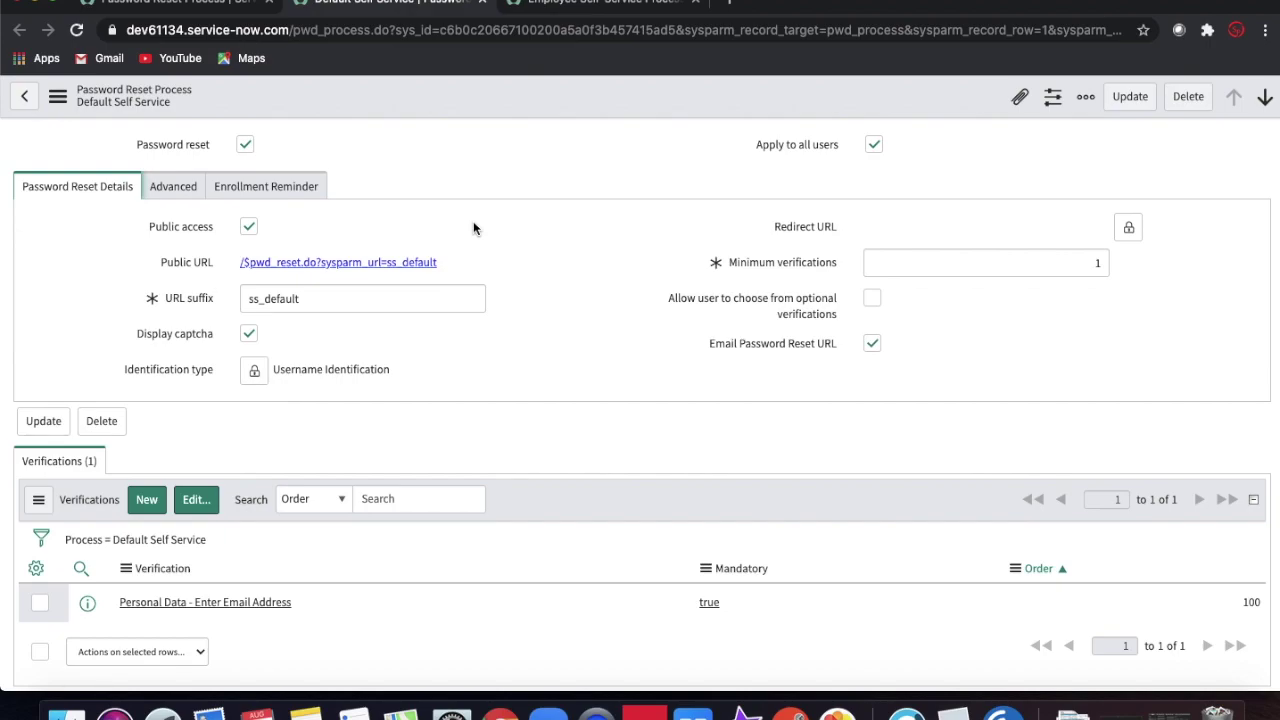
click(219, 8)
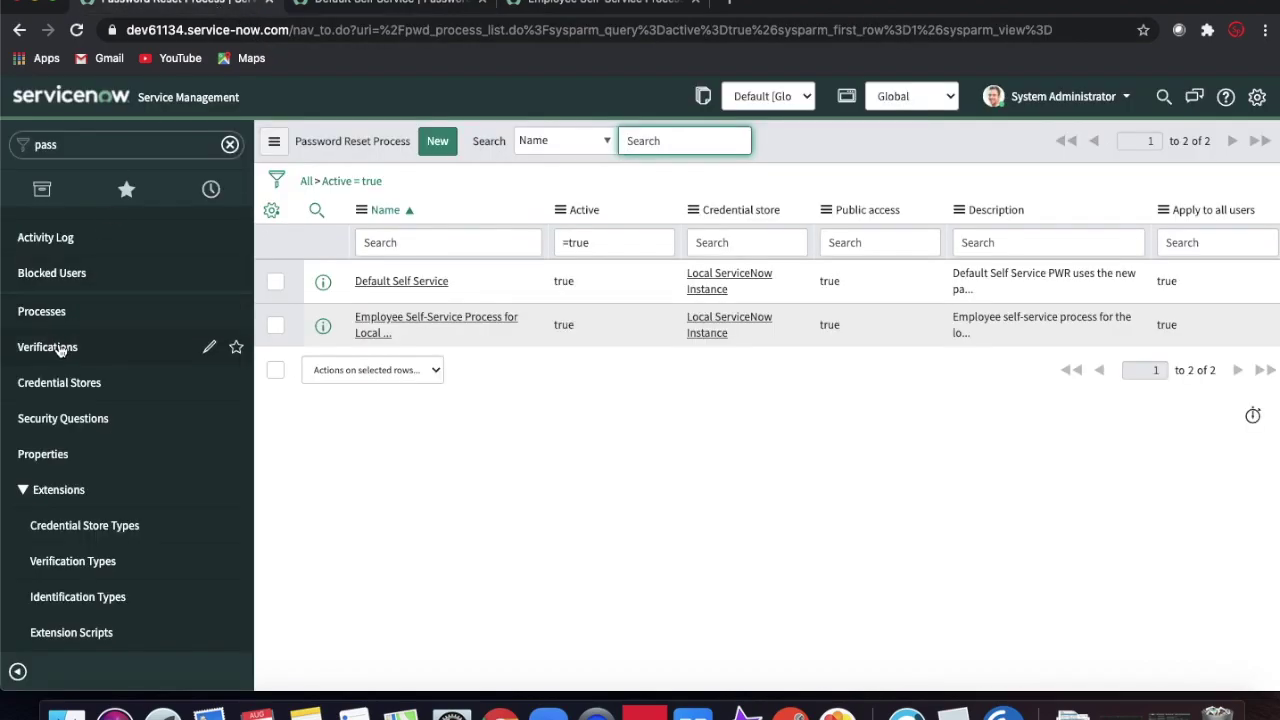
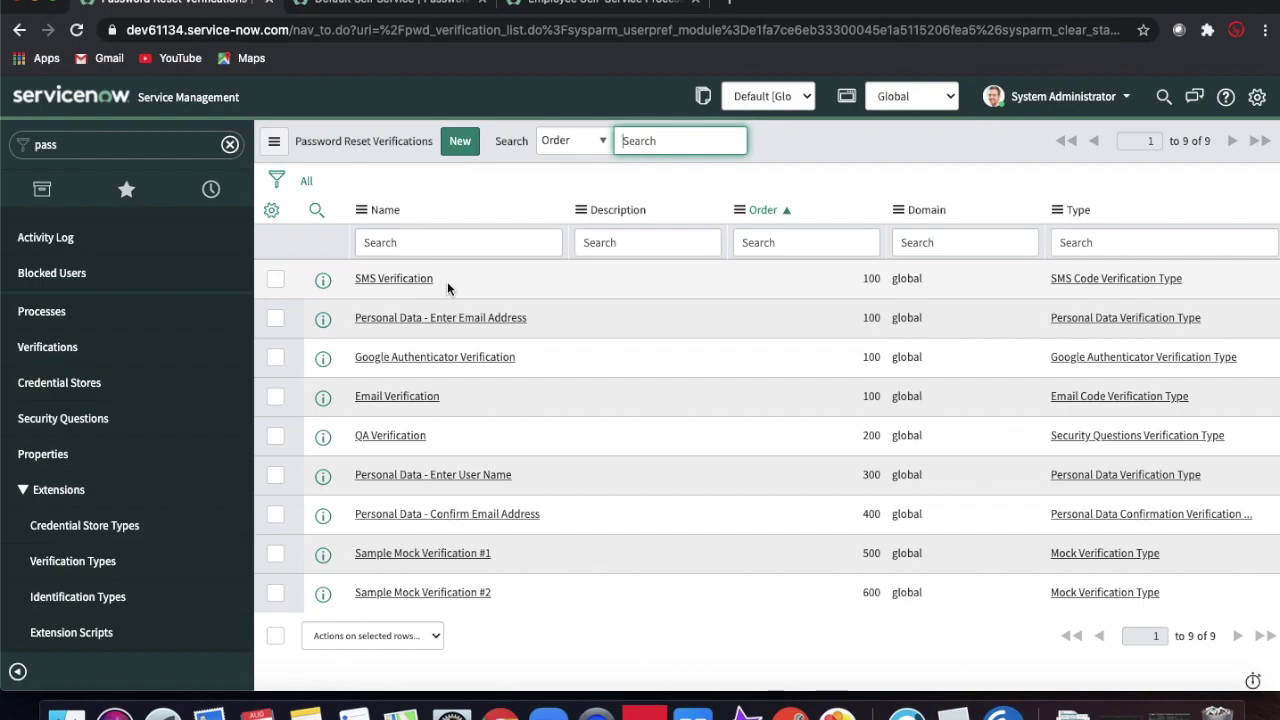
- Close the Default Self Service process record, leaving without saving
click(416, 6)
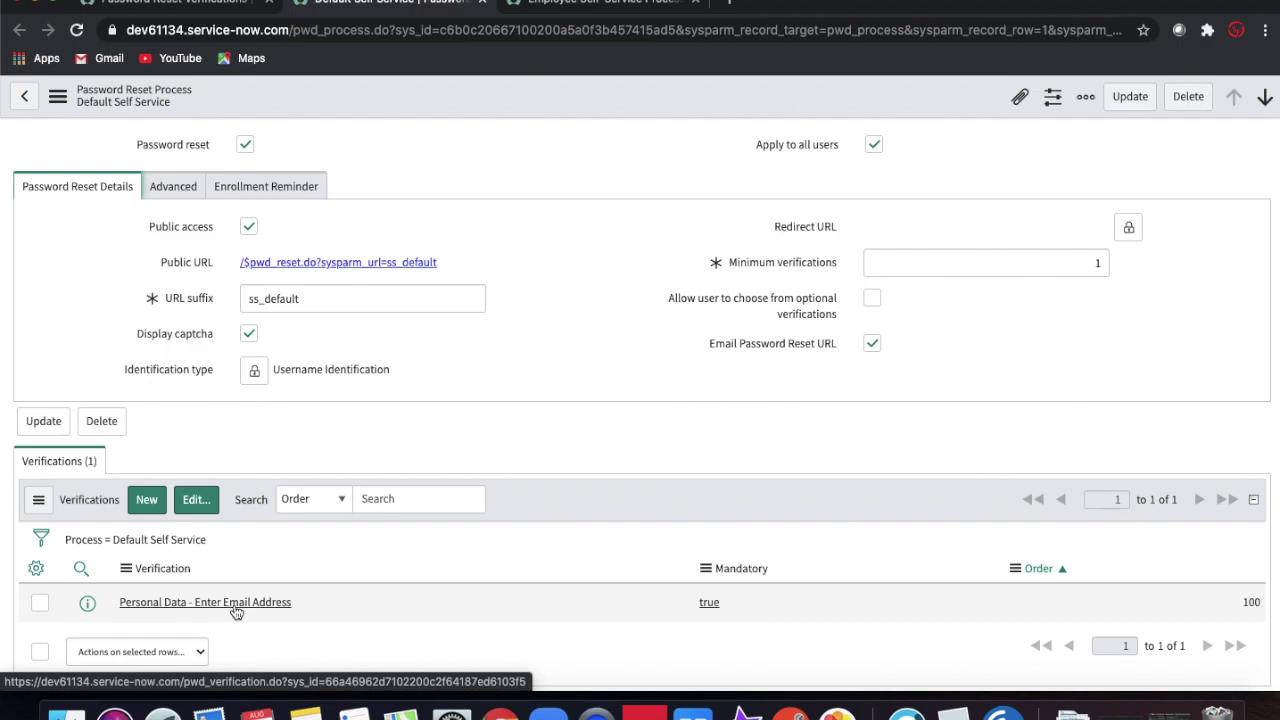
click(485, 3)
click(788, 238)
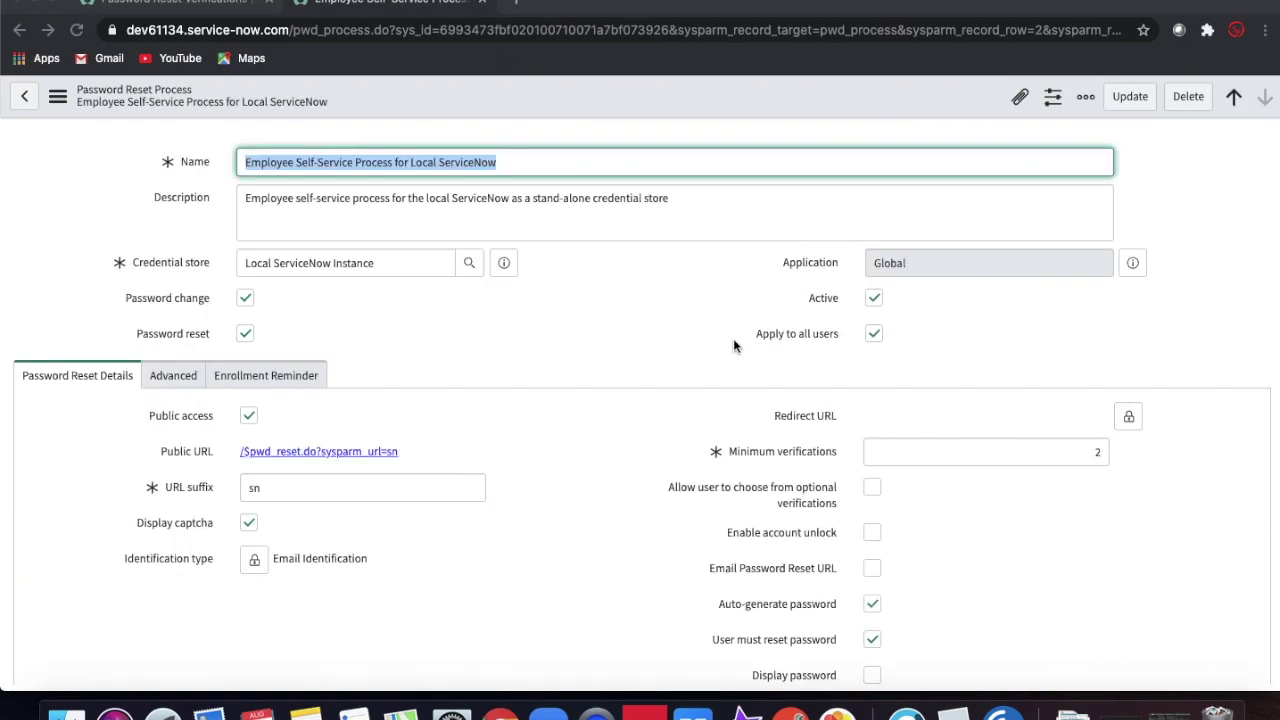
- Review the Employee Self-Service Process verifications and open its public password reset URL
scroll(728, 349, down, 10)
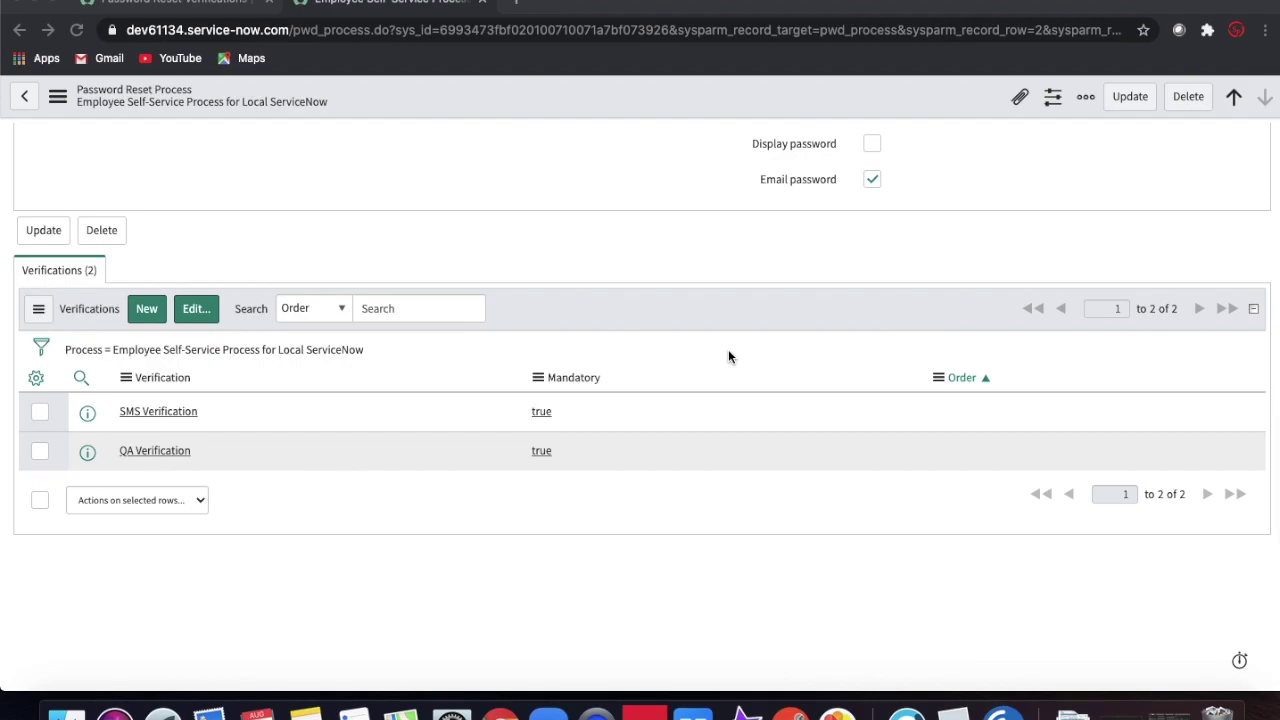
scroll(728, 357, up, 10)
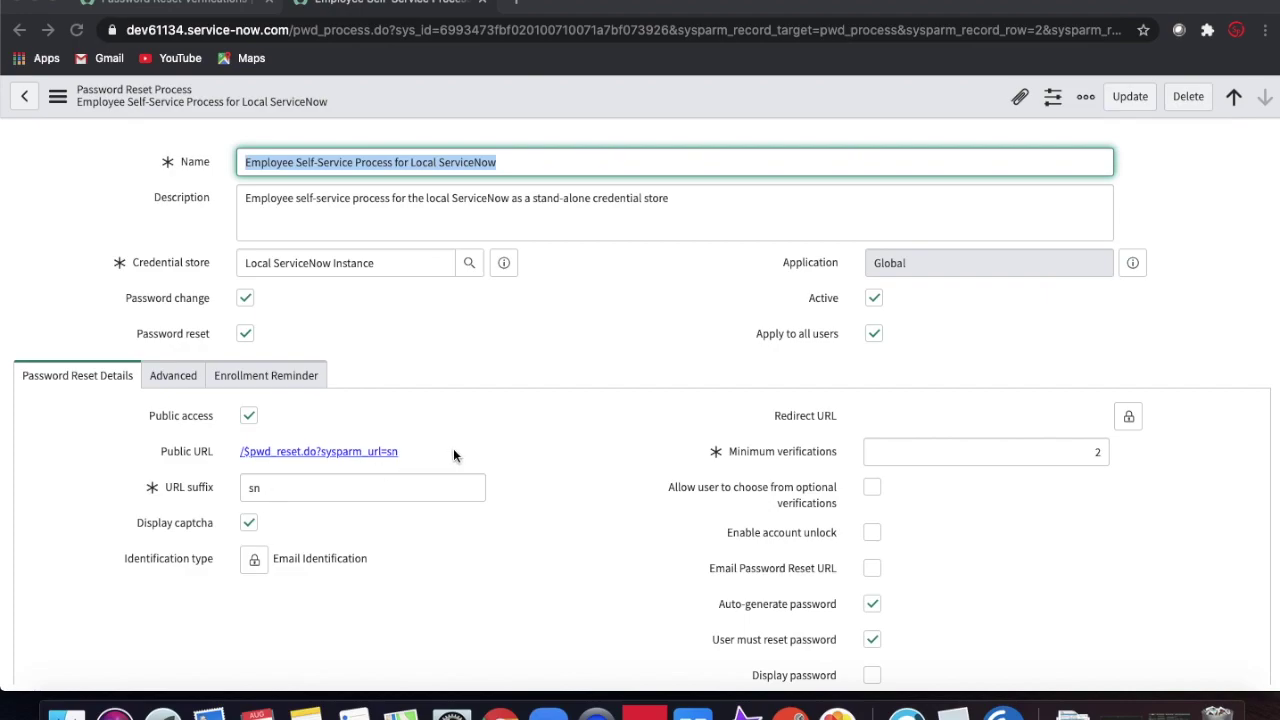
click(363, 453)
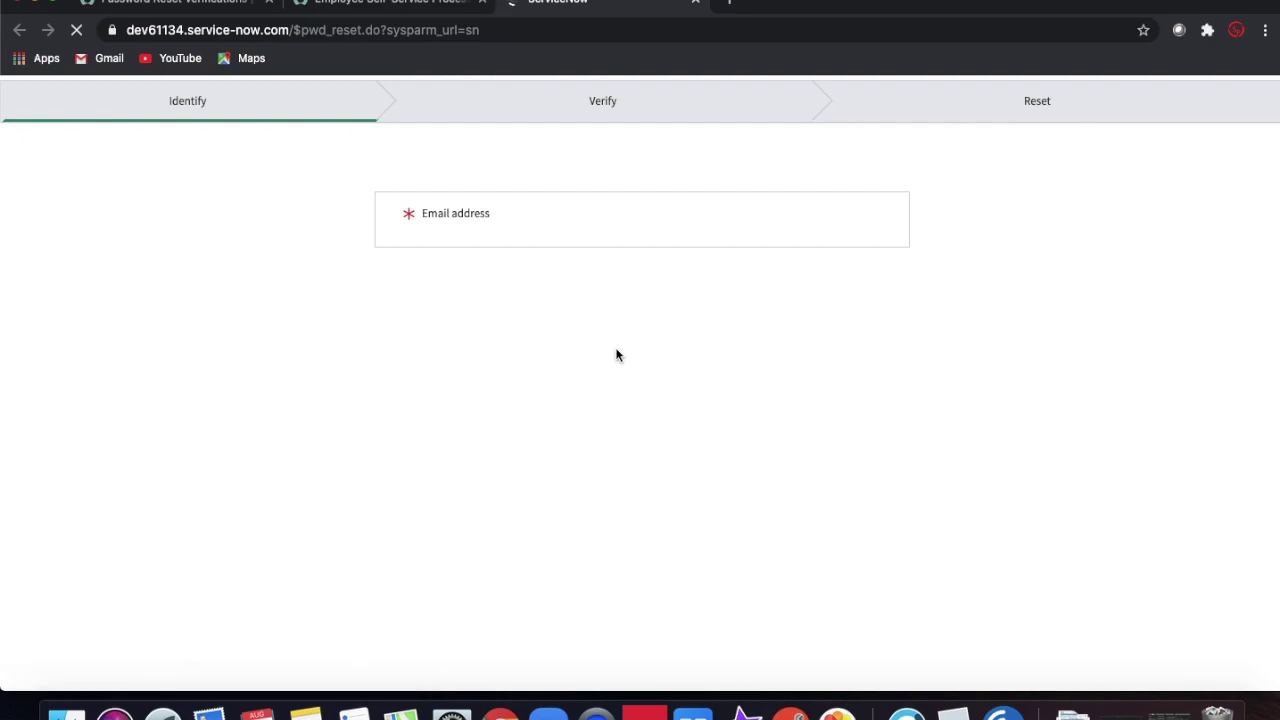
- Compare the Password Reset - Identify page with the process record, ending on the Employee Self-Service Process form
click(406, 10)
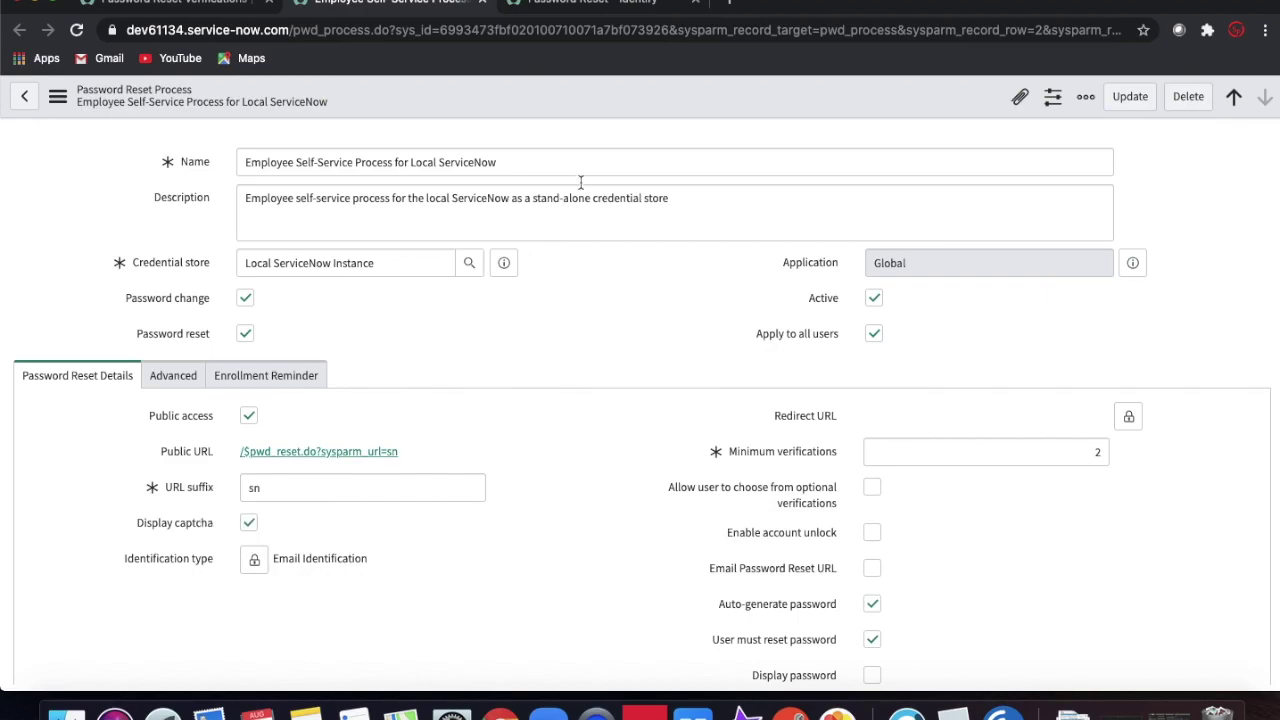
click(604, 12)
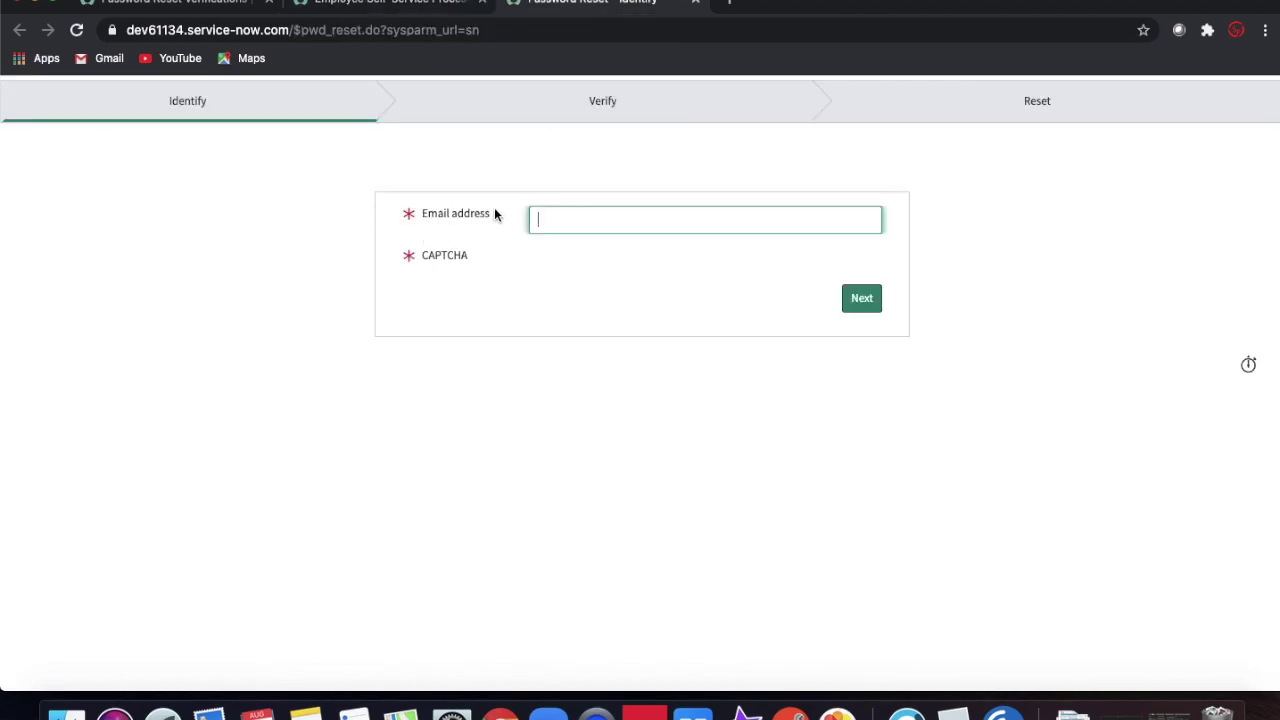
click(420, 12)
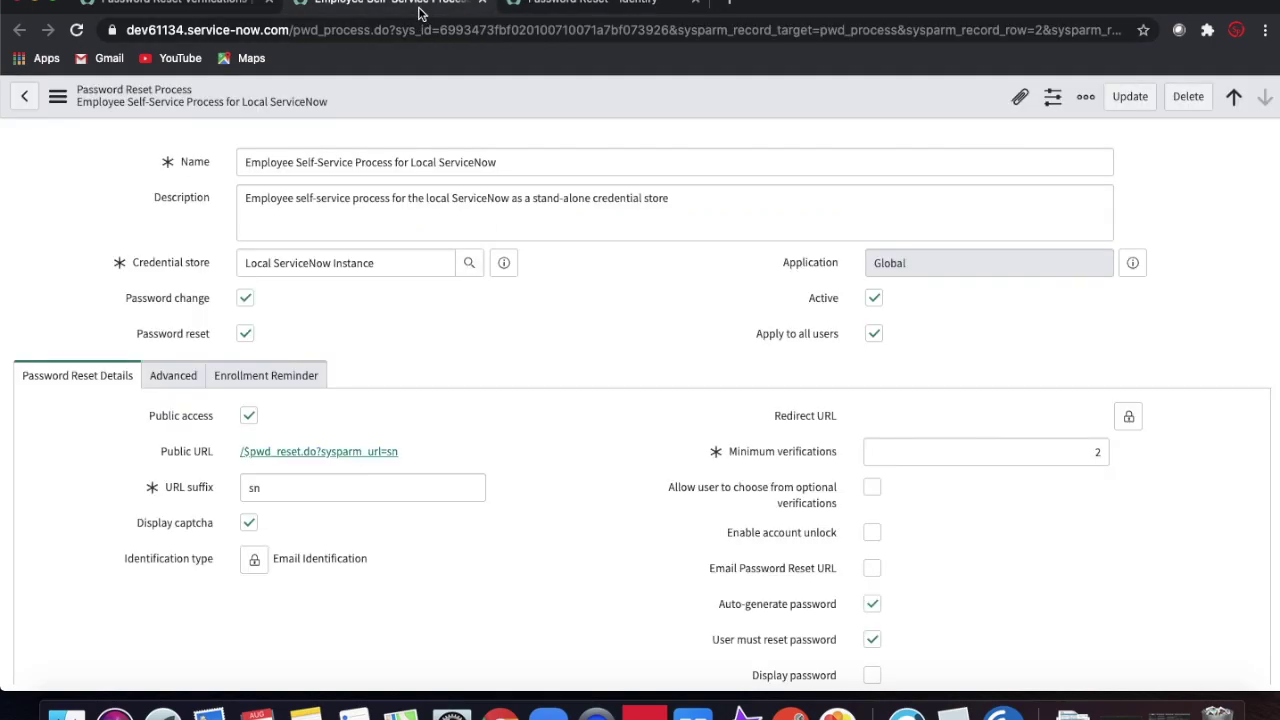
- Replace Email Identification with Username Identification as the process's identification type and save the record
click(254, 559)
click(380, 247)
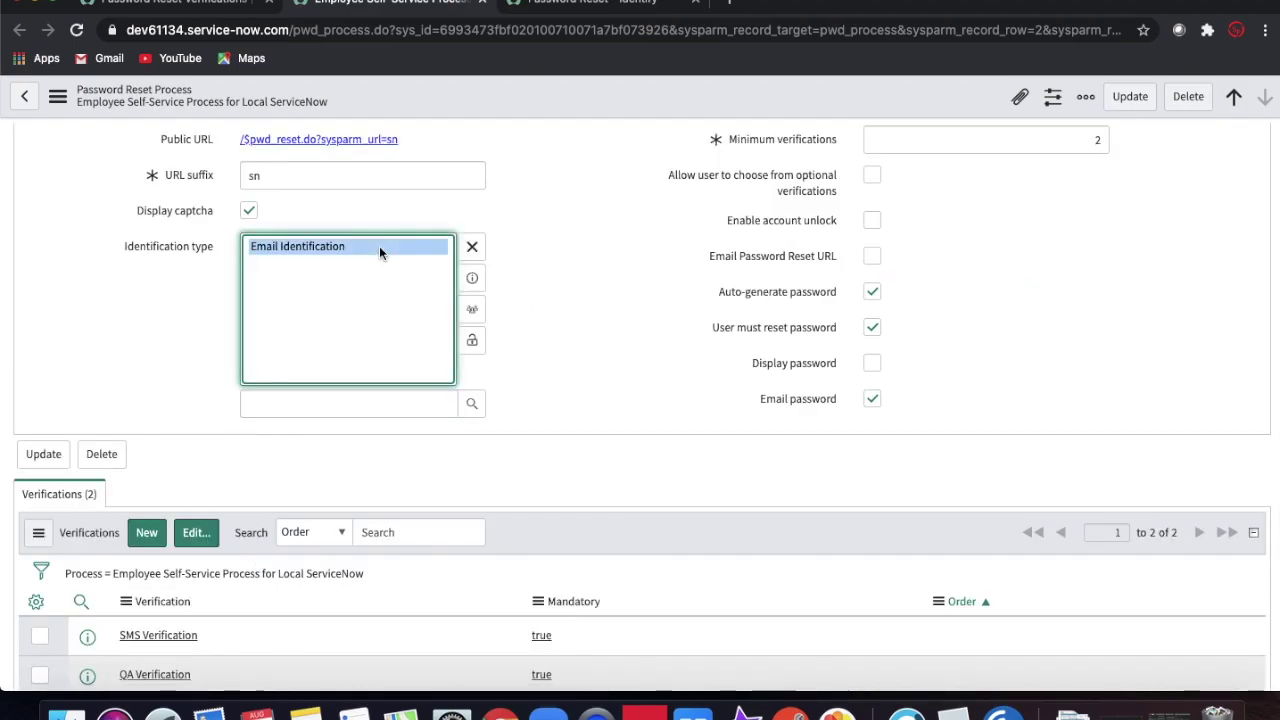
click(471, 248)
click(471, 403)
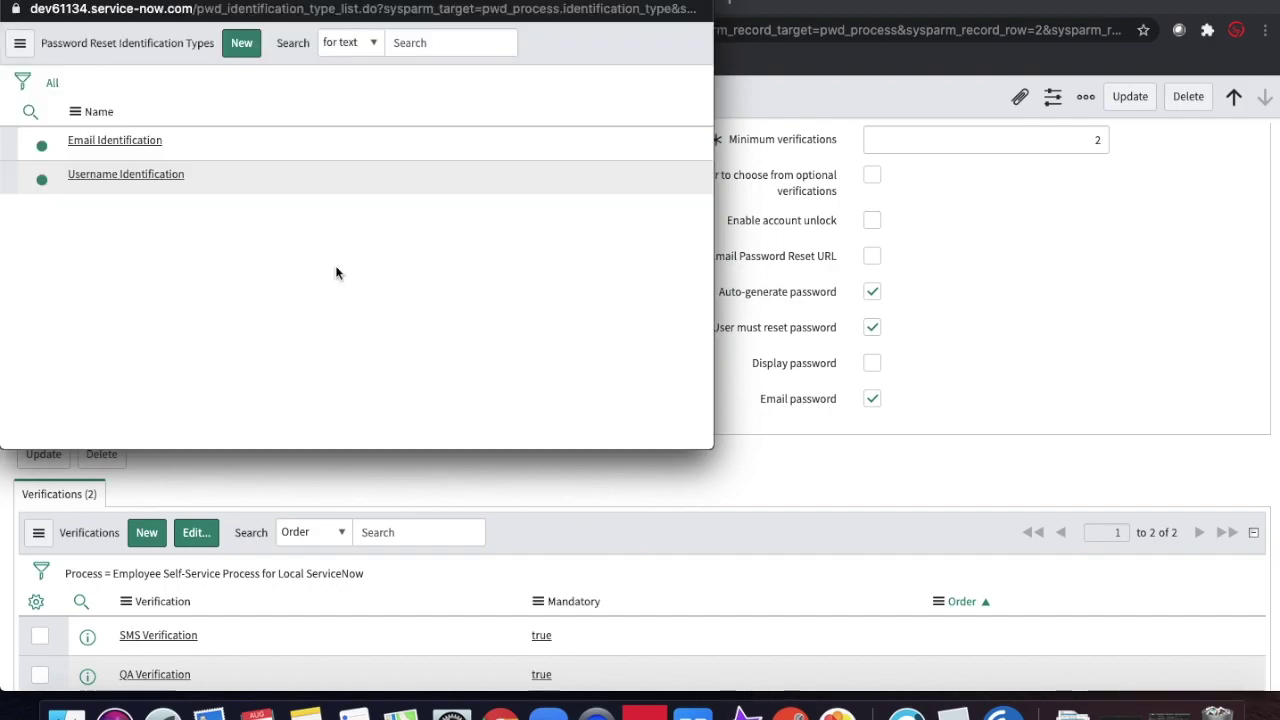
click(135, 176)
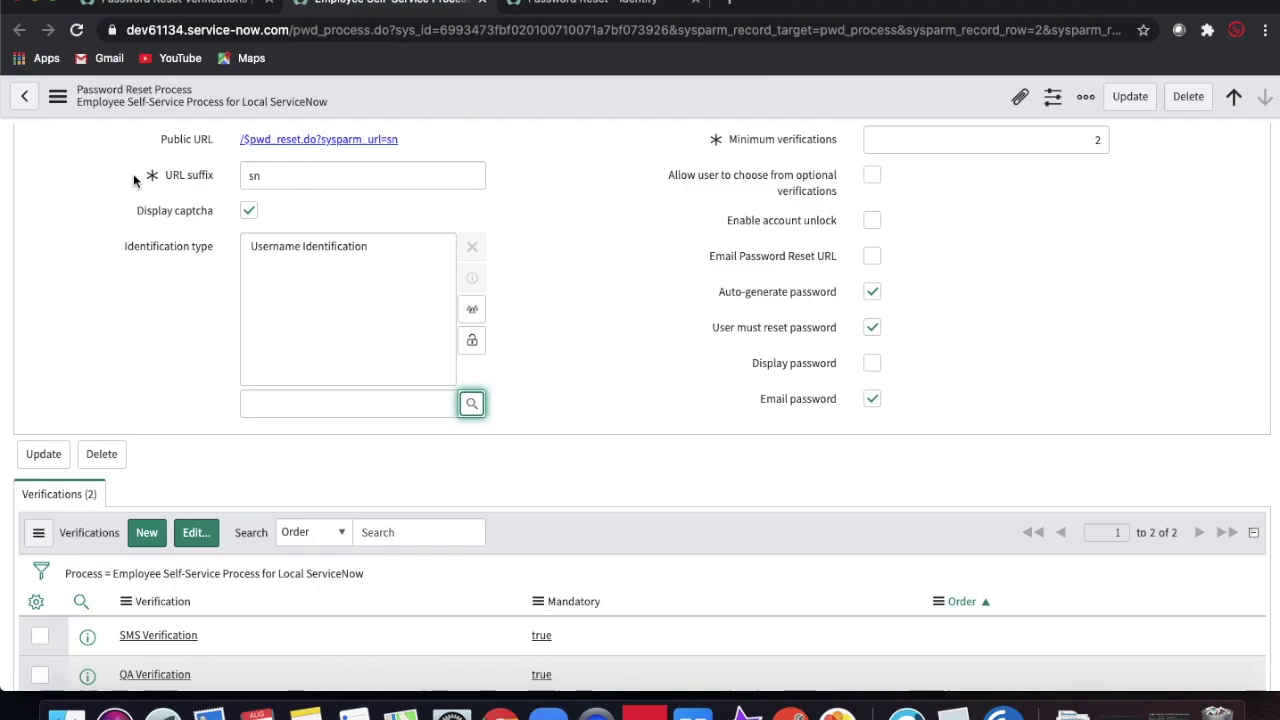
click(472, 340)
right_click(547, 99)
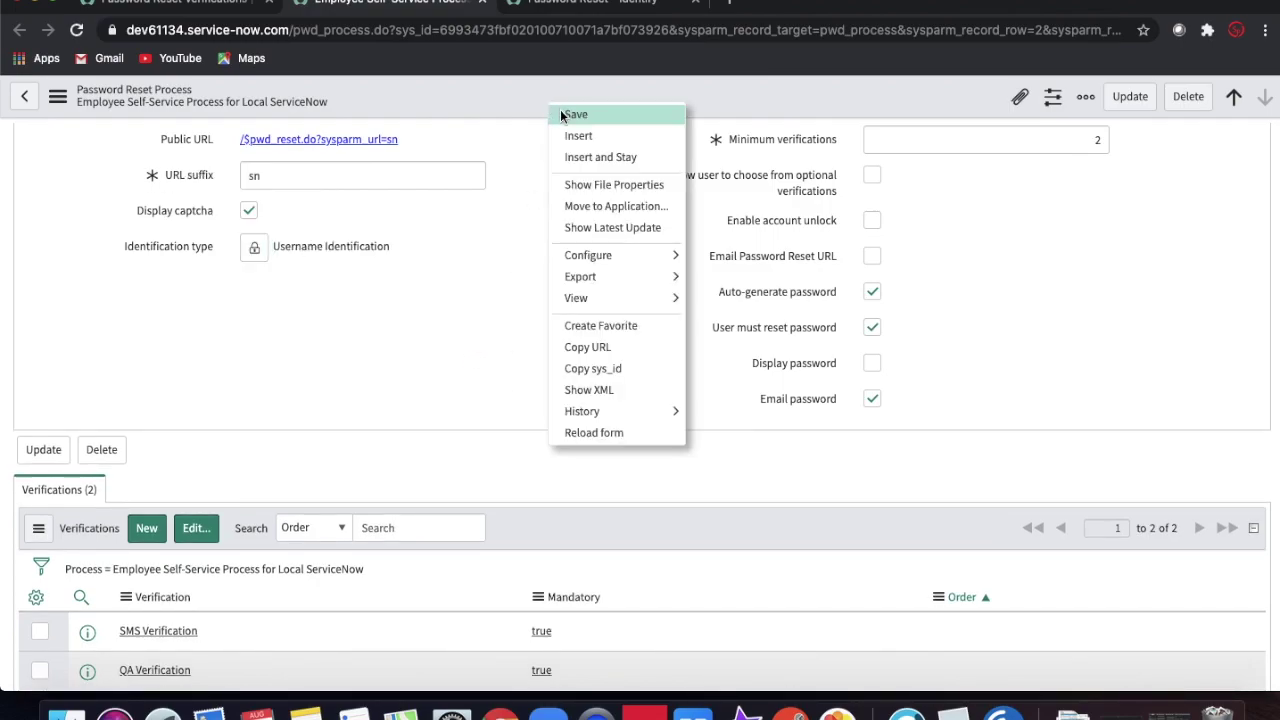
click(560, 110)
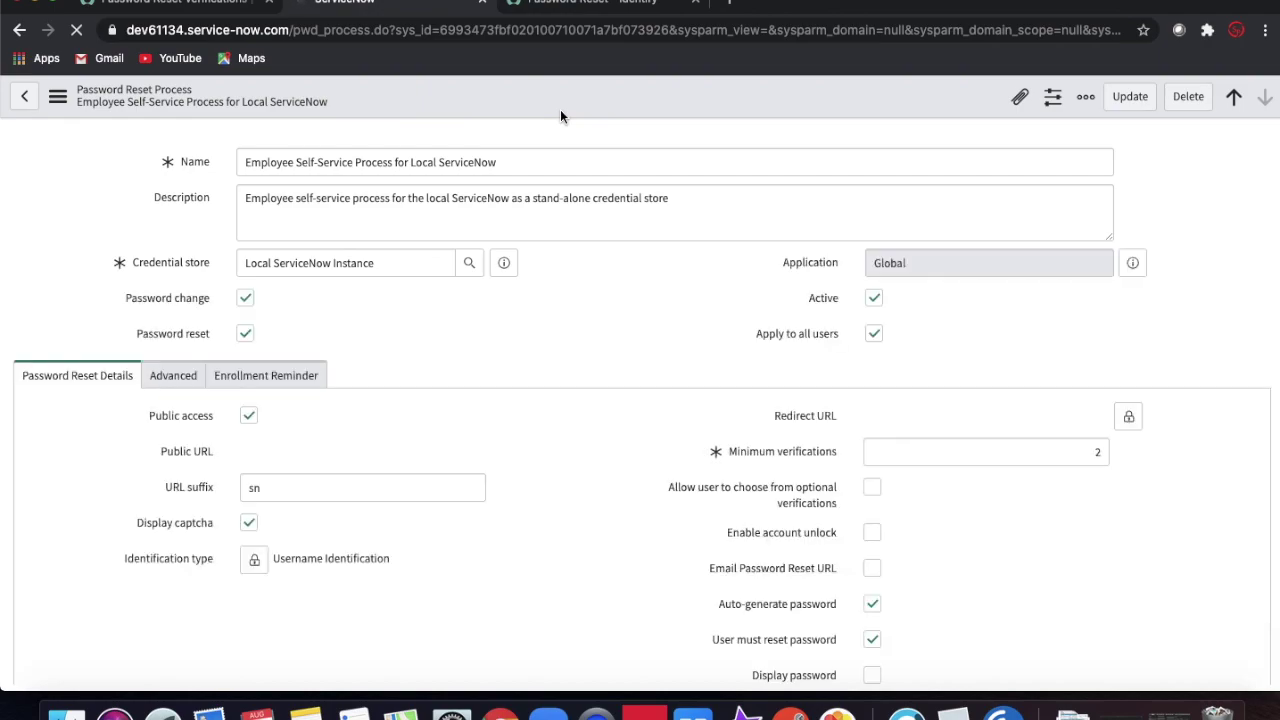
- Reload the public reset page and submit username 'admin' with the reCAPTCHA, getting a Password Reset Error
click(572, 8)
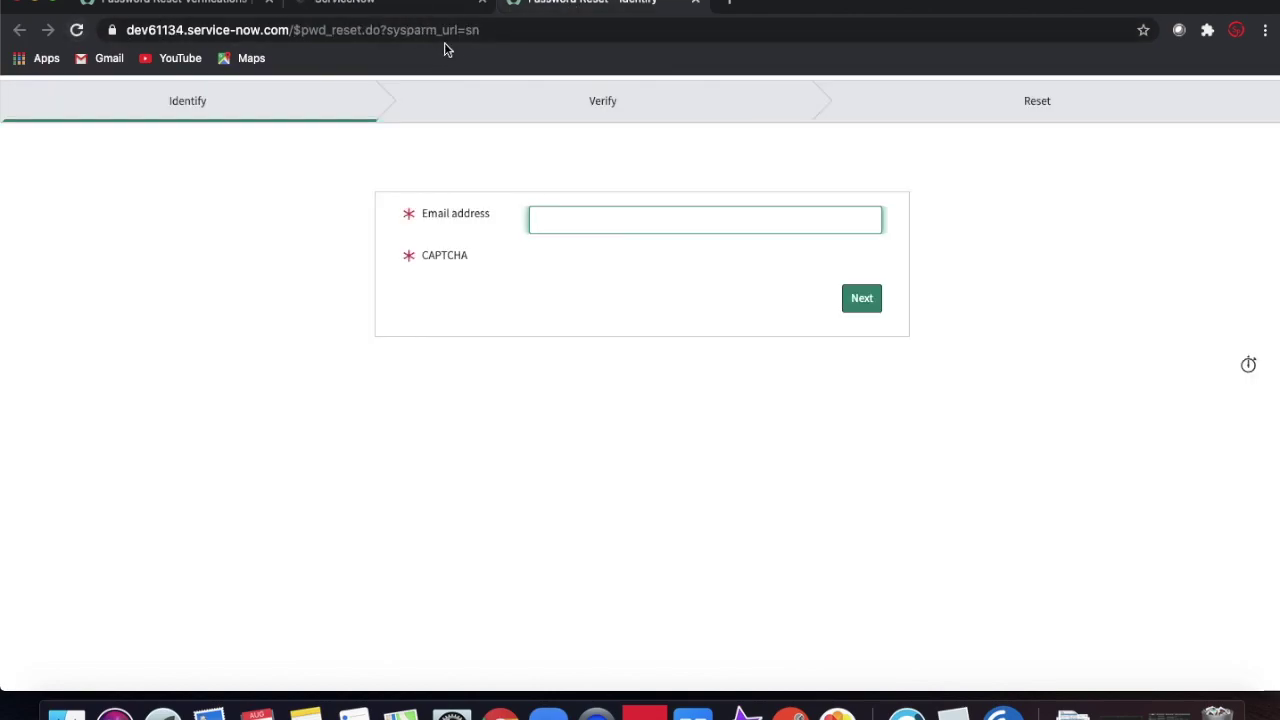
click(390, 8)
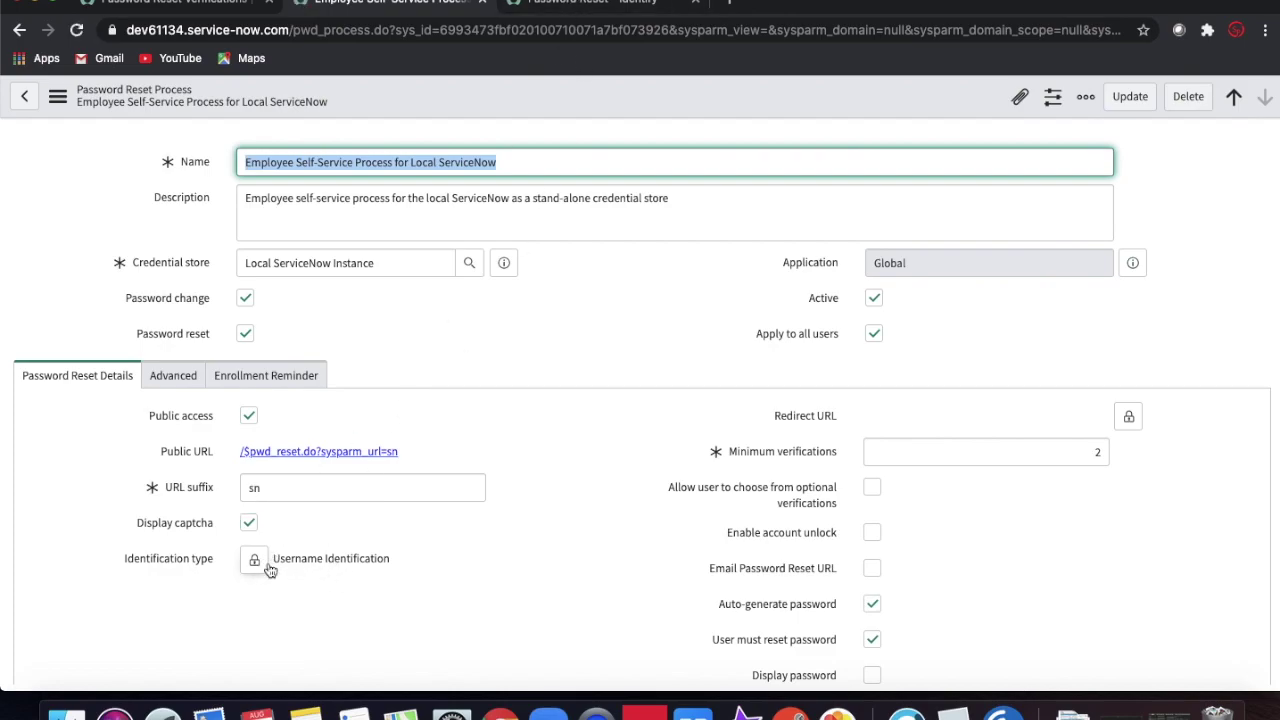
click(560, 6)
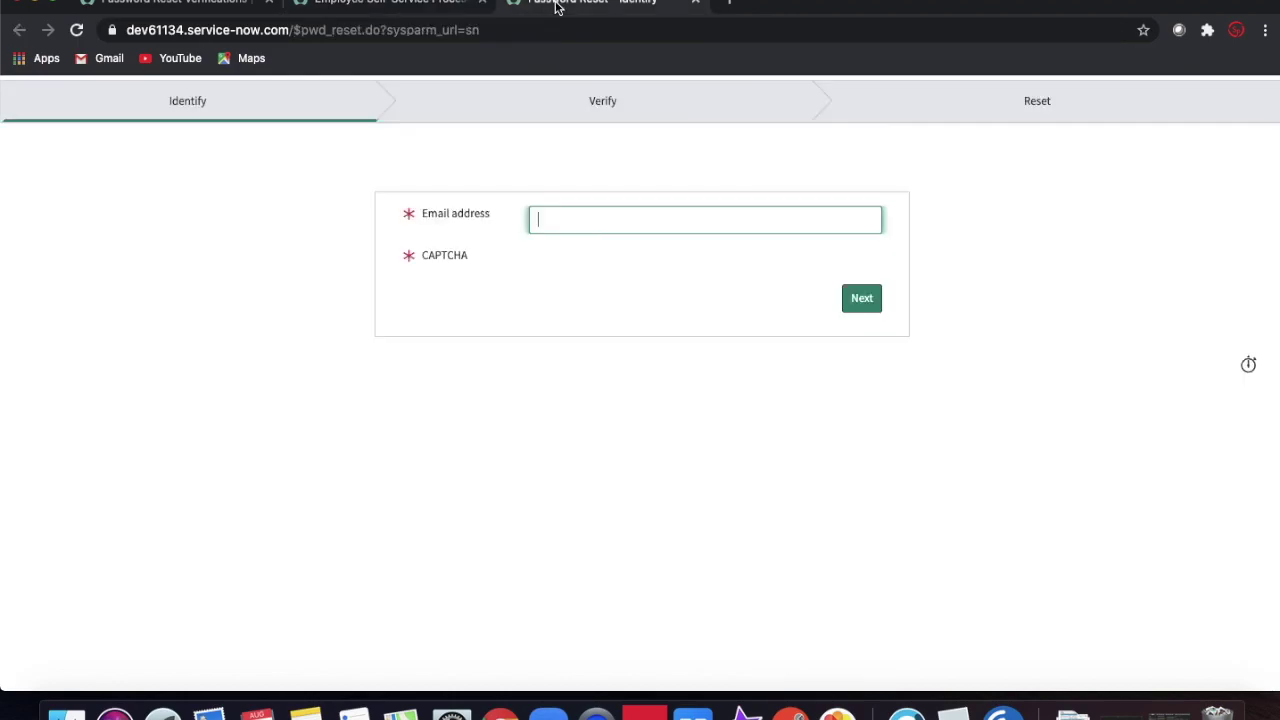
click(78, 30)
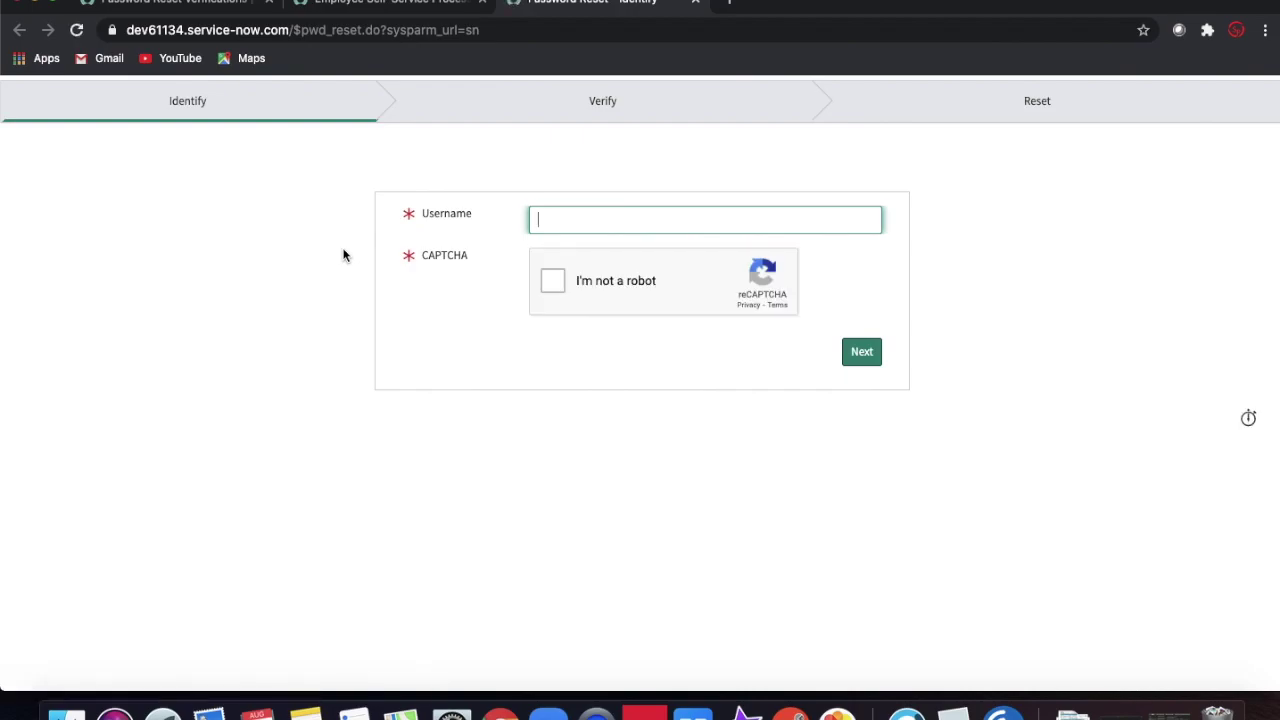
text(admin)
click(561, 286)
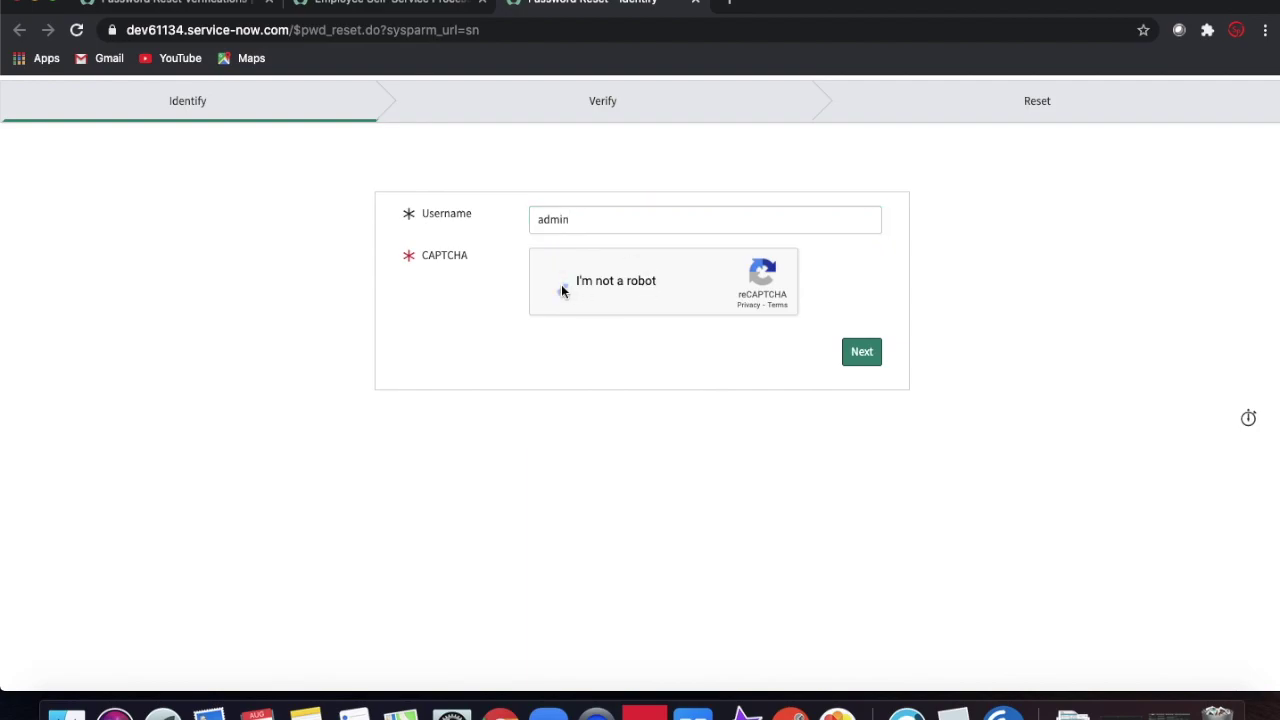
click(861, 354)
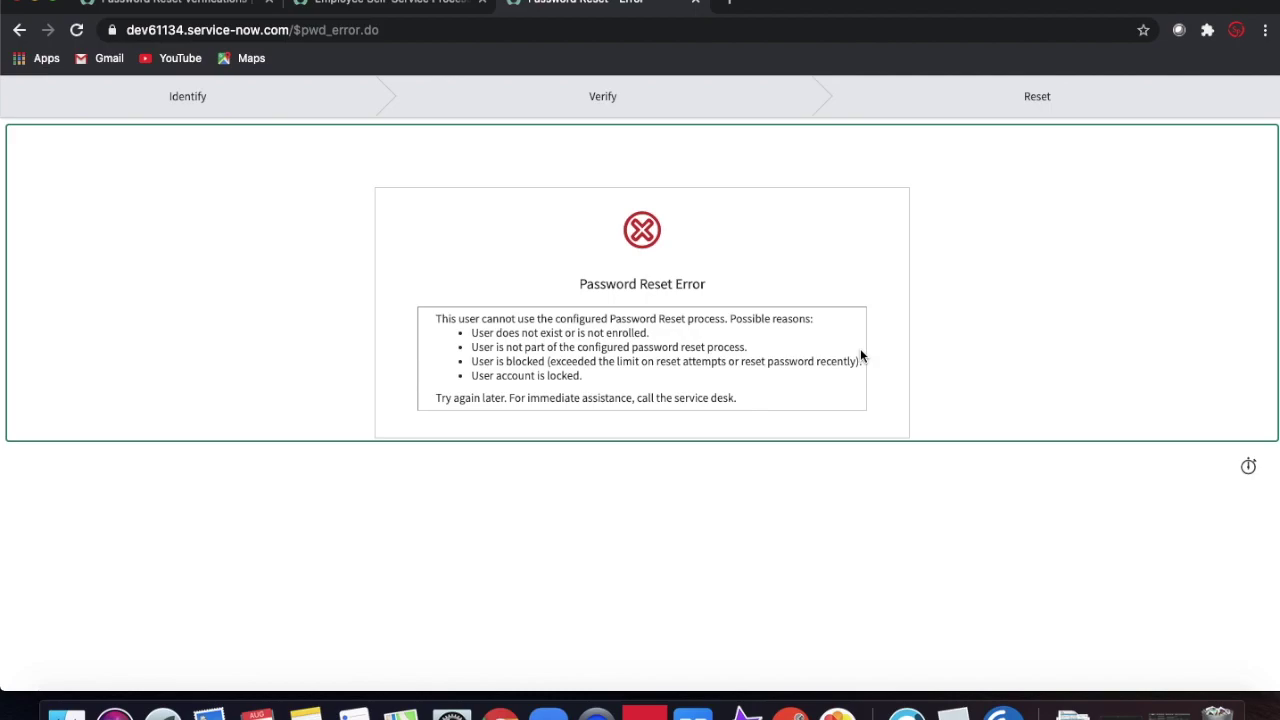
- Set SMS Verification's Mandatory value to false in the process's Verifications list
click(418, 4)
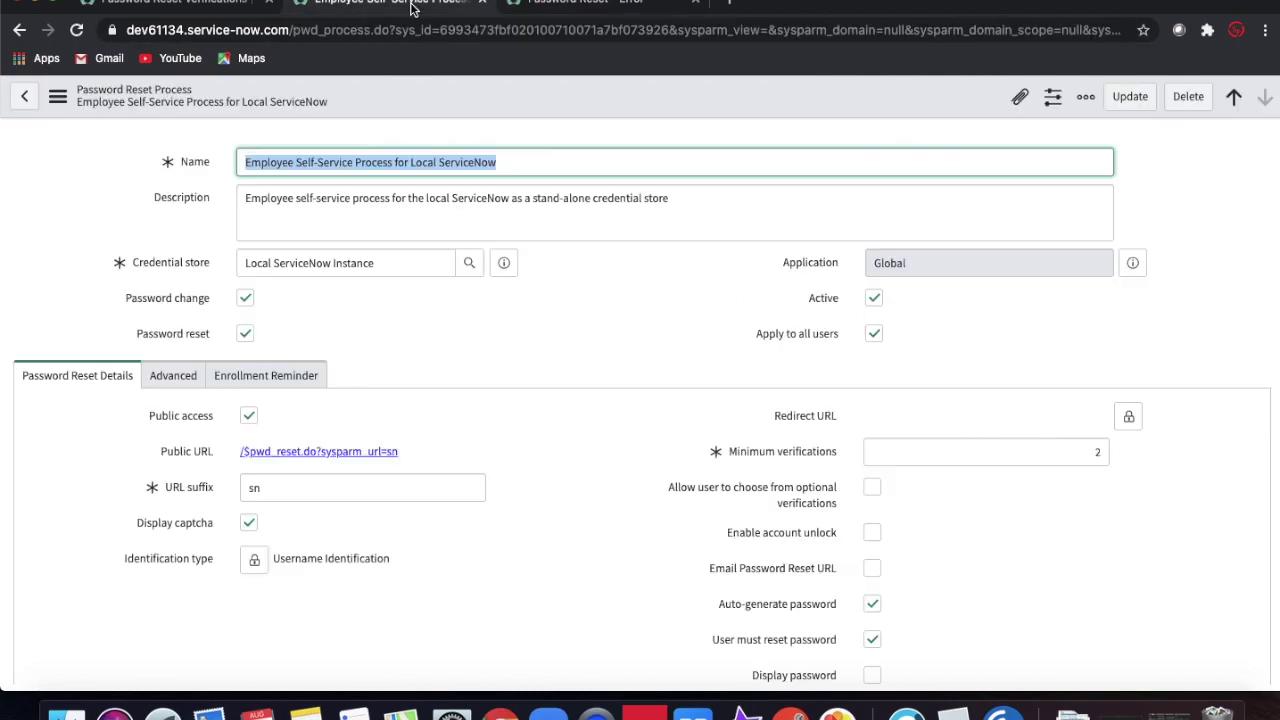
scroll(530, 400, down, 2)
scroll(550, 462, down, 4)
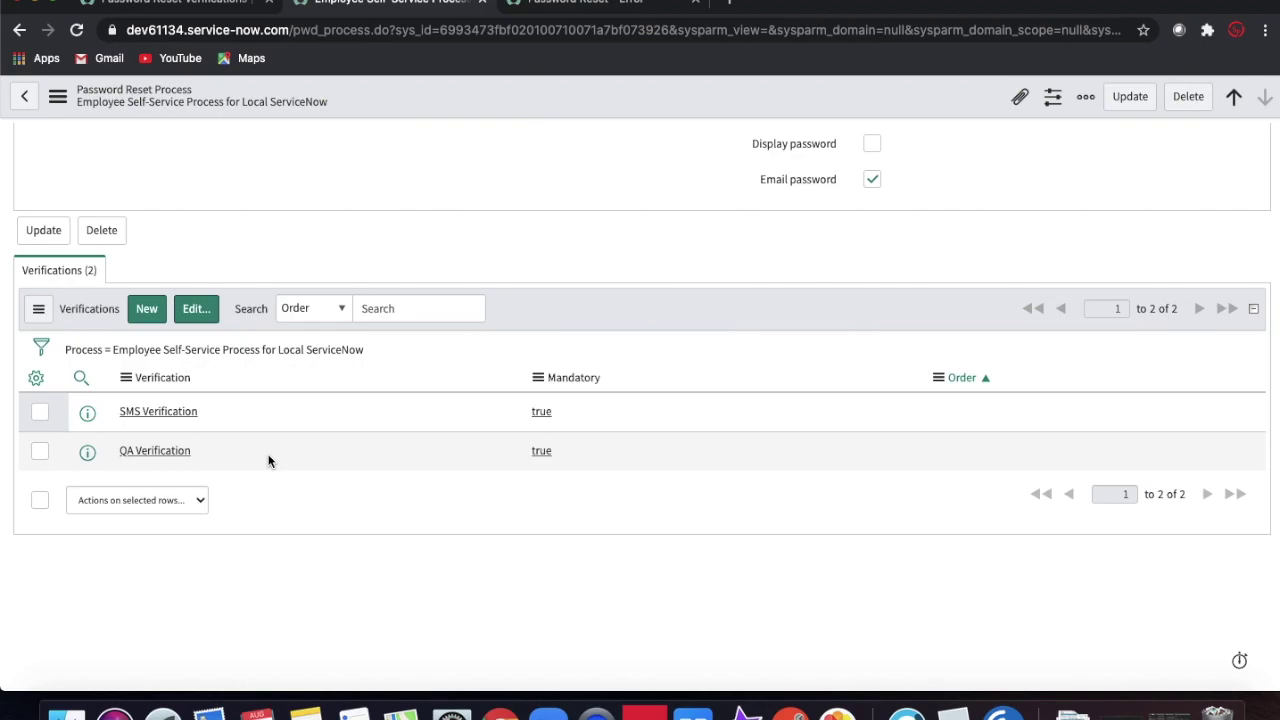
click(577, 415)
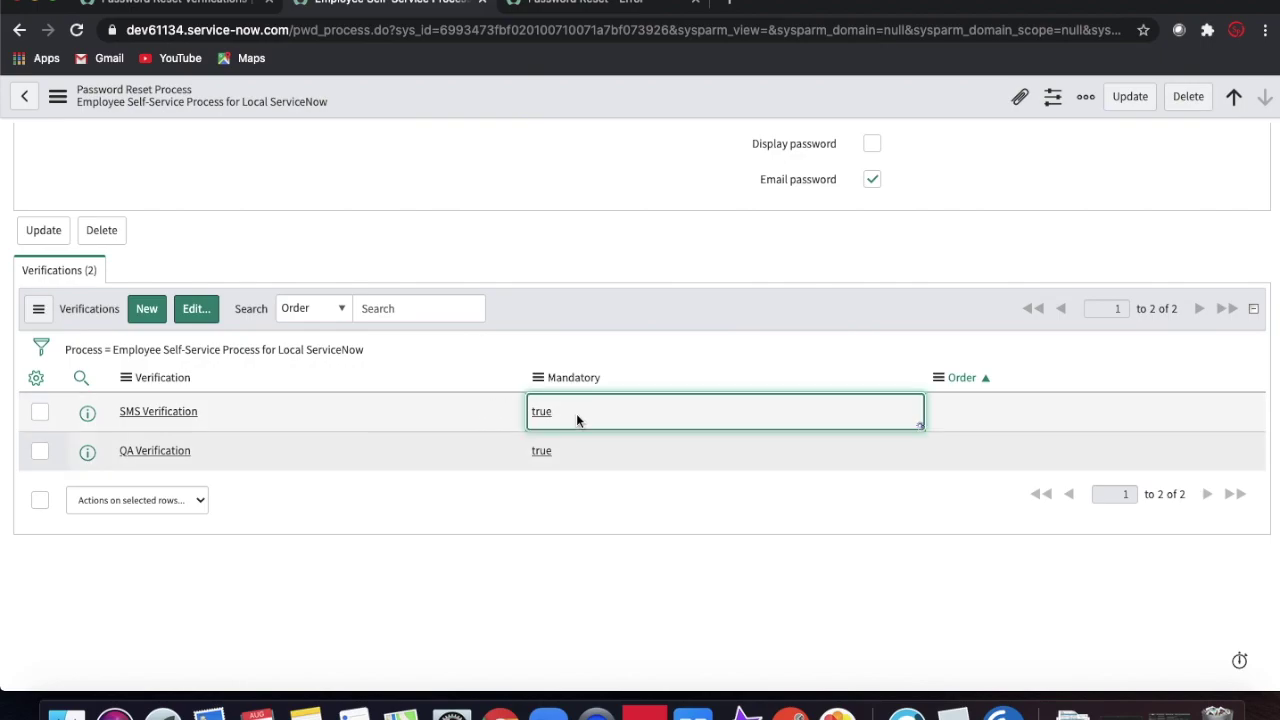
click(576, 419)
click(576, 413)
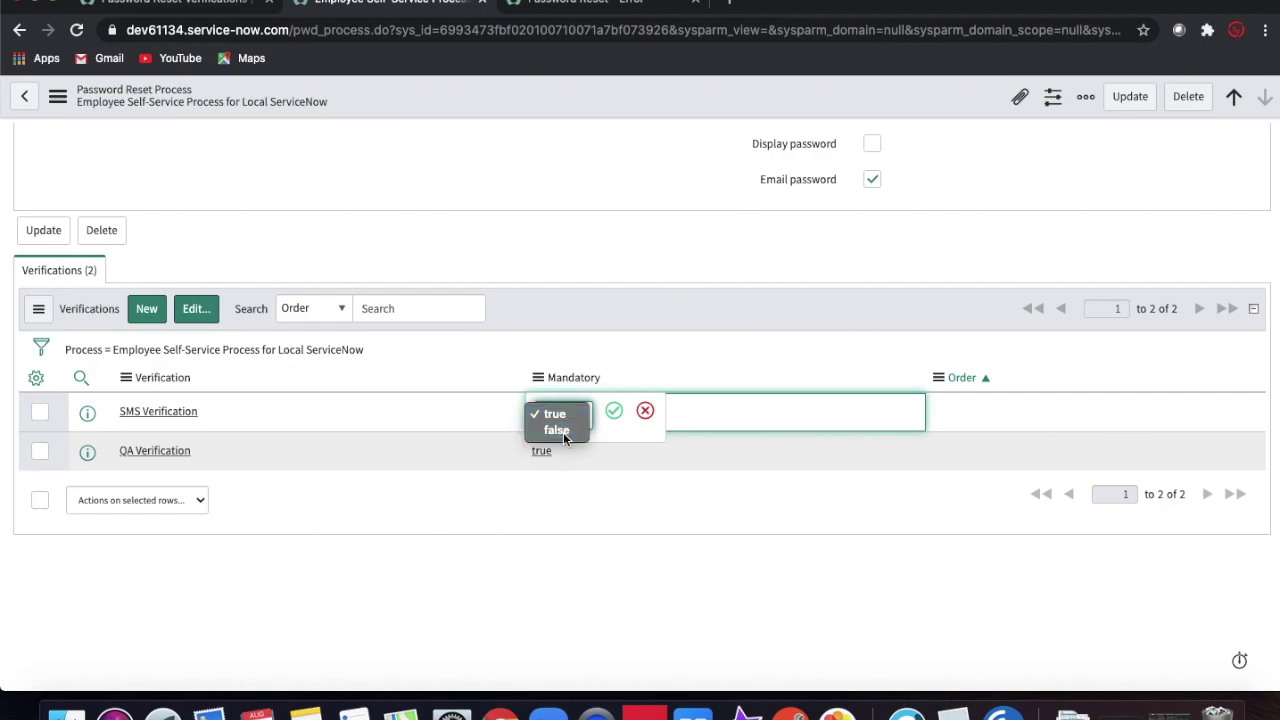
click(563, 432)
click(614, 413)
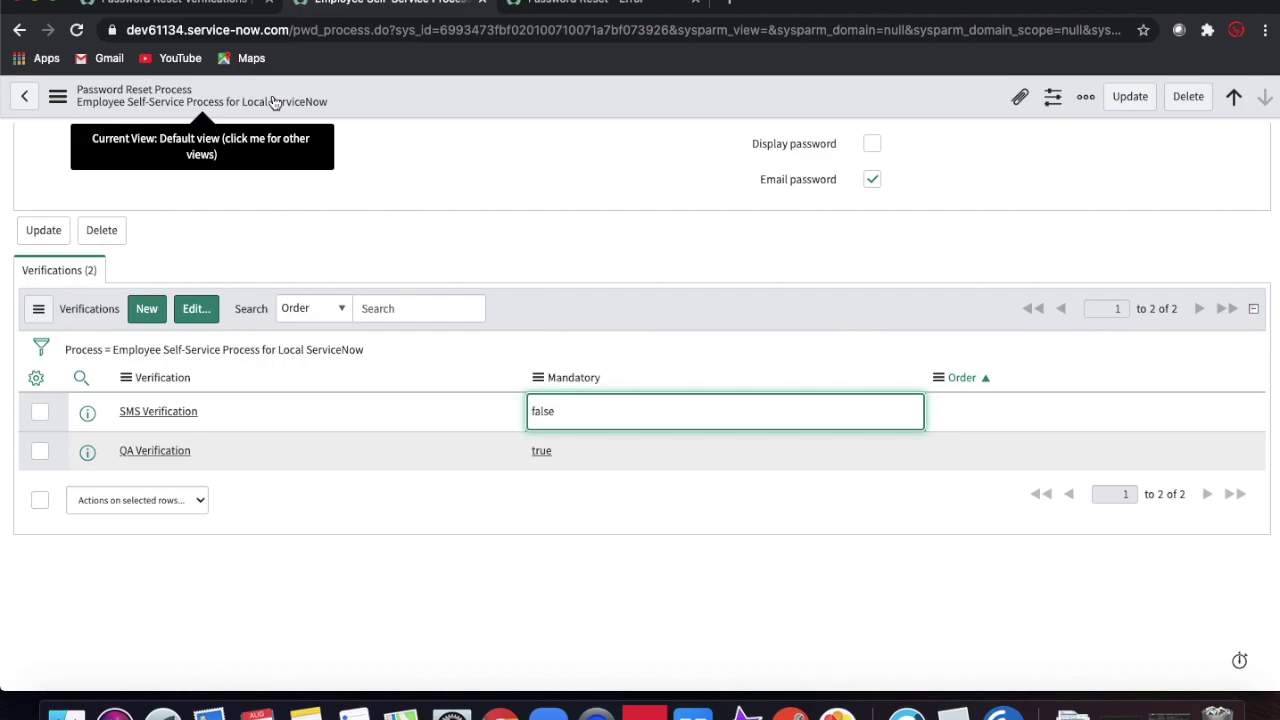
scroll(492, 247, up, 5)
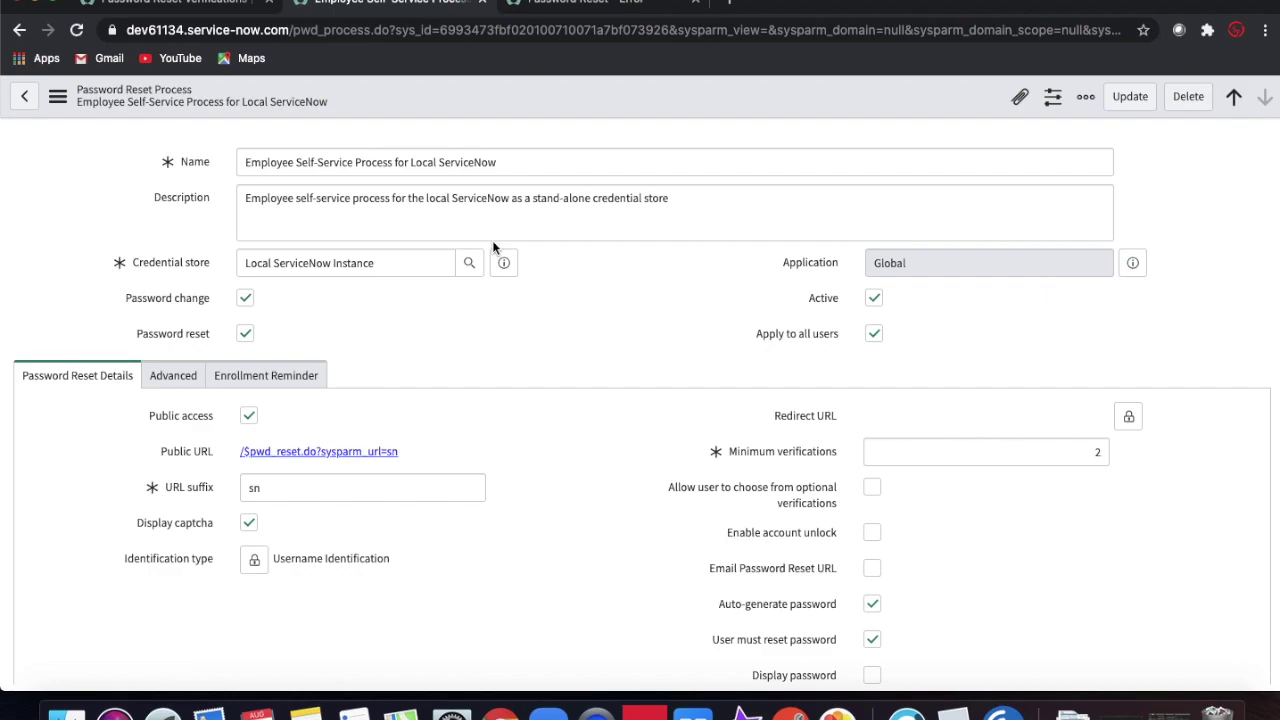
click(222, 10)
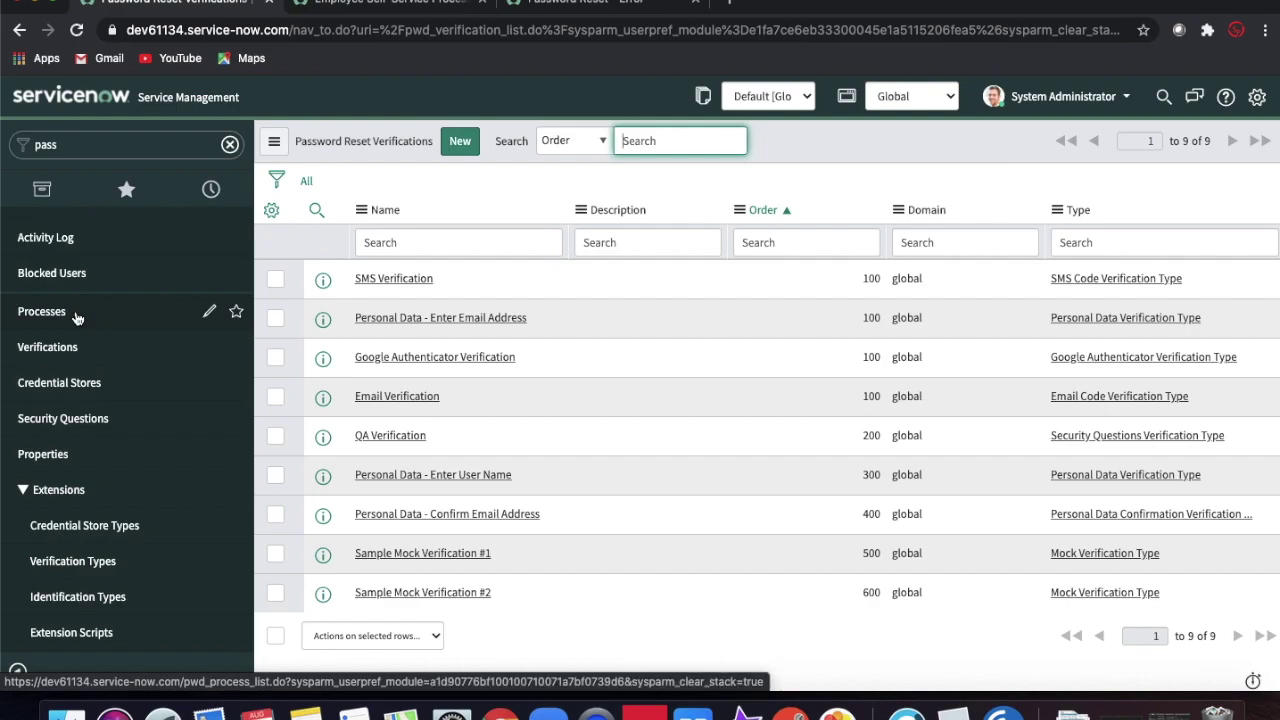
click(55, 350)
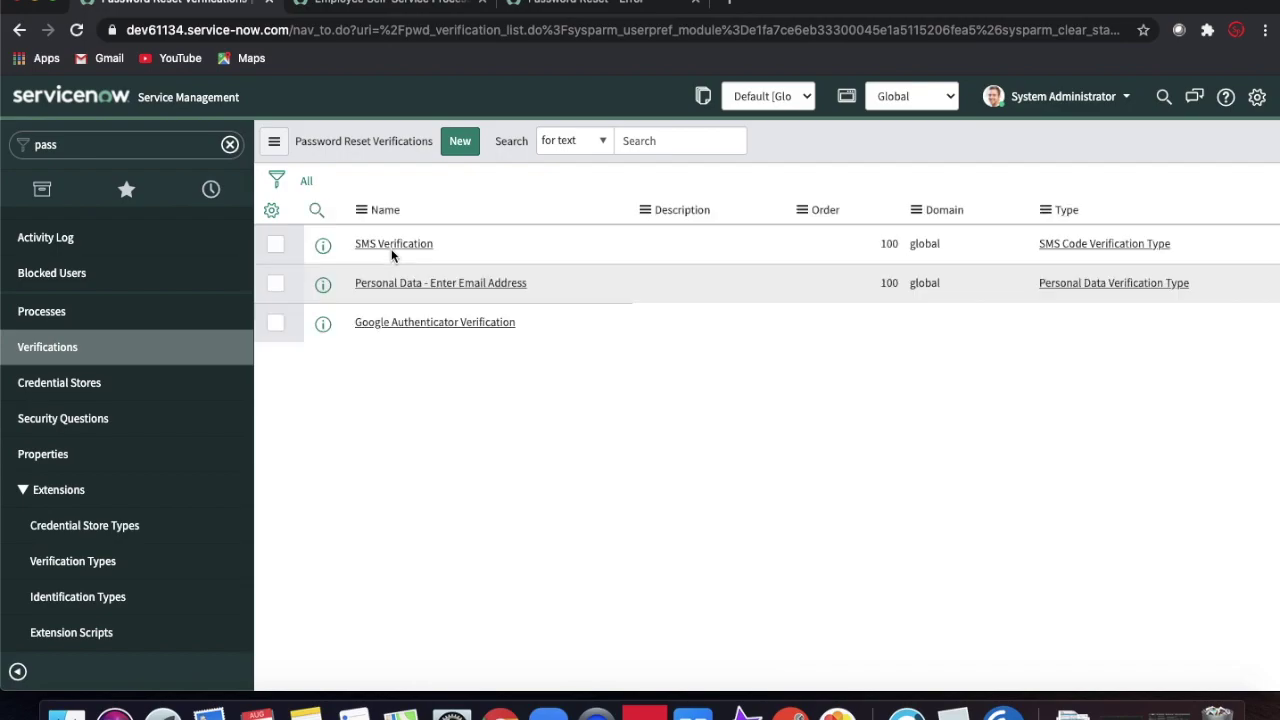
click(393, 6)
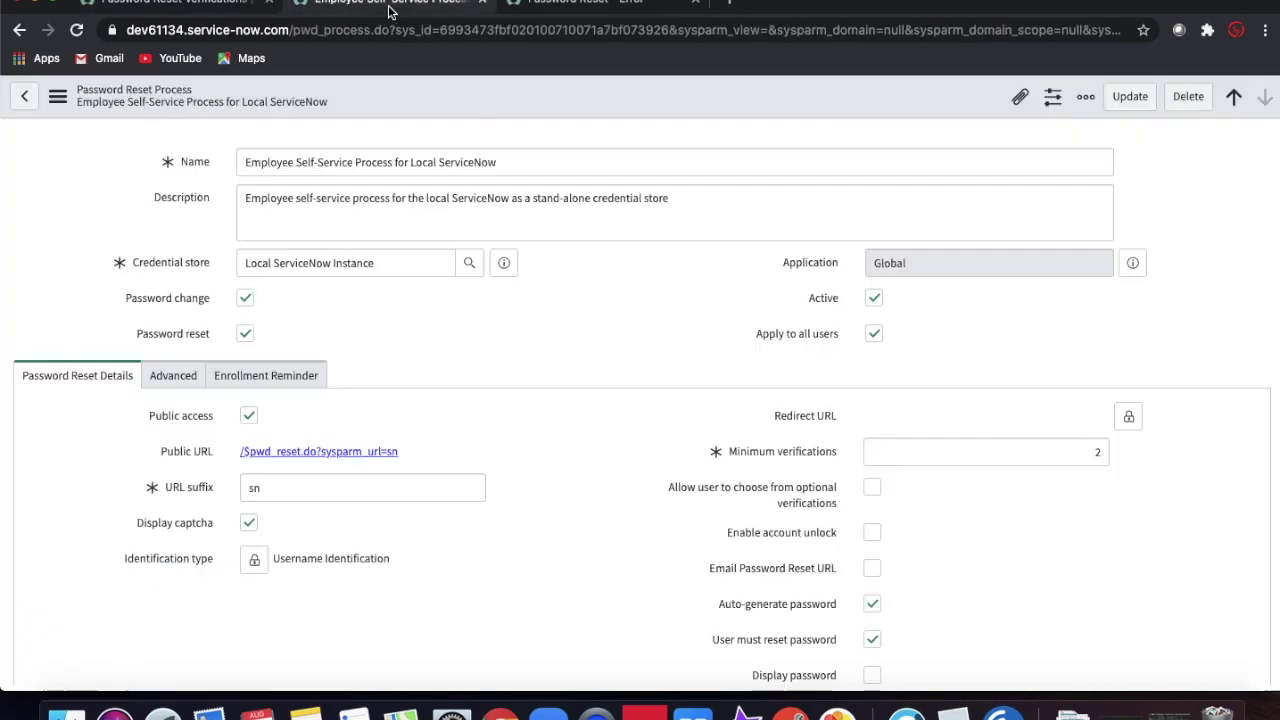
scroll(412, 300, down, 5)
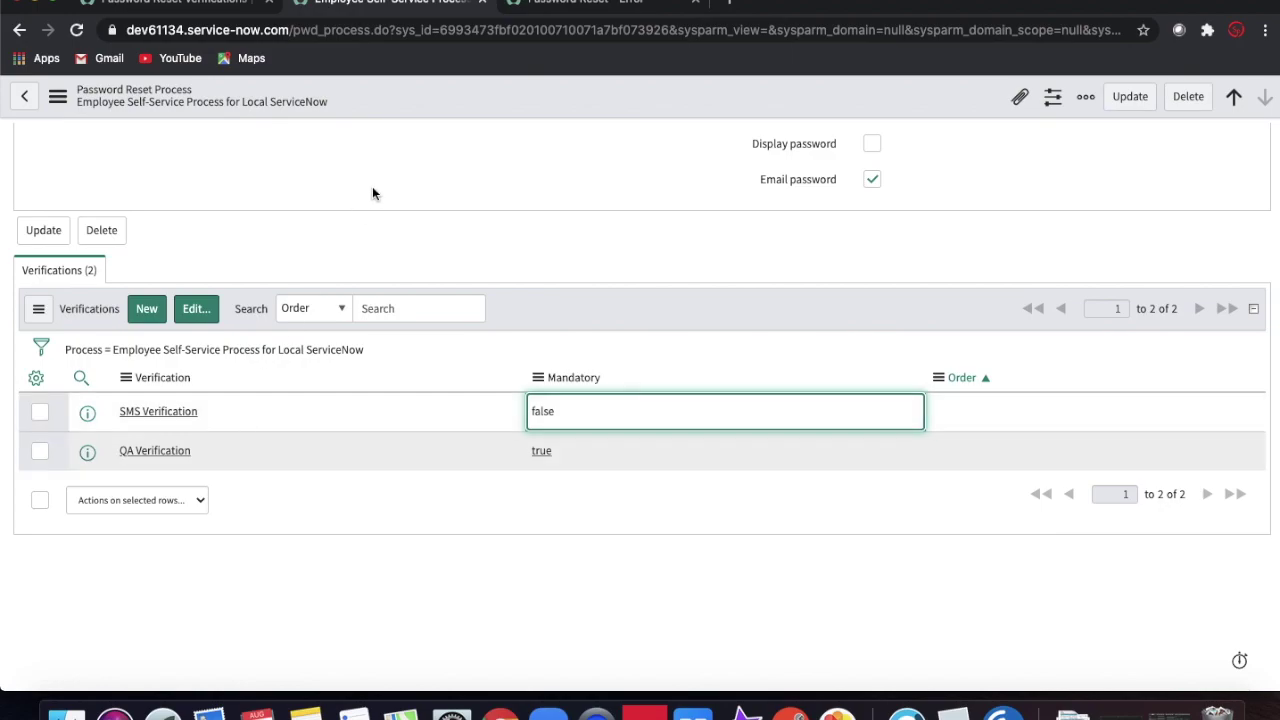
click(540, 10)
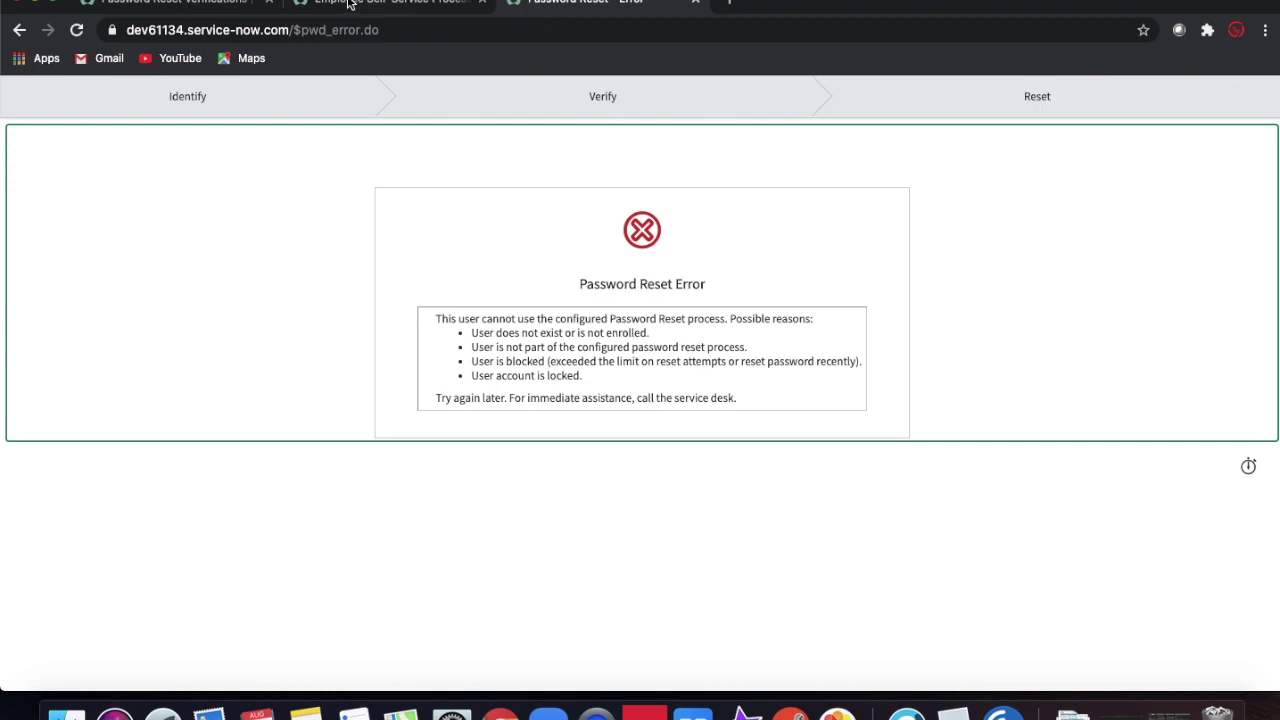
click(345, 4)
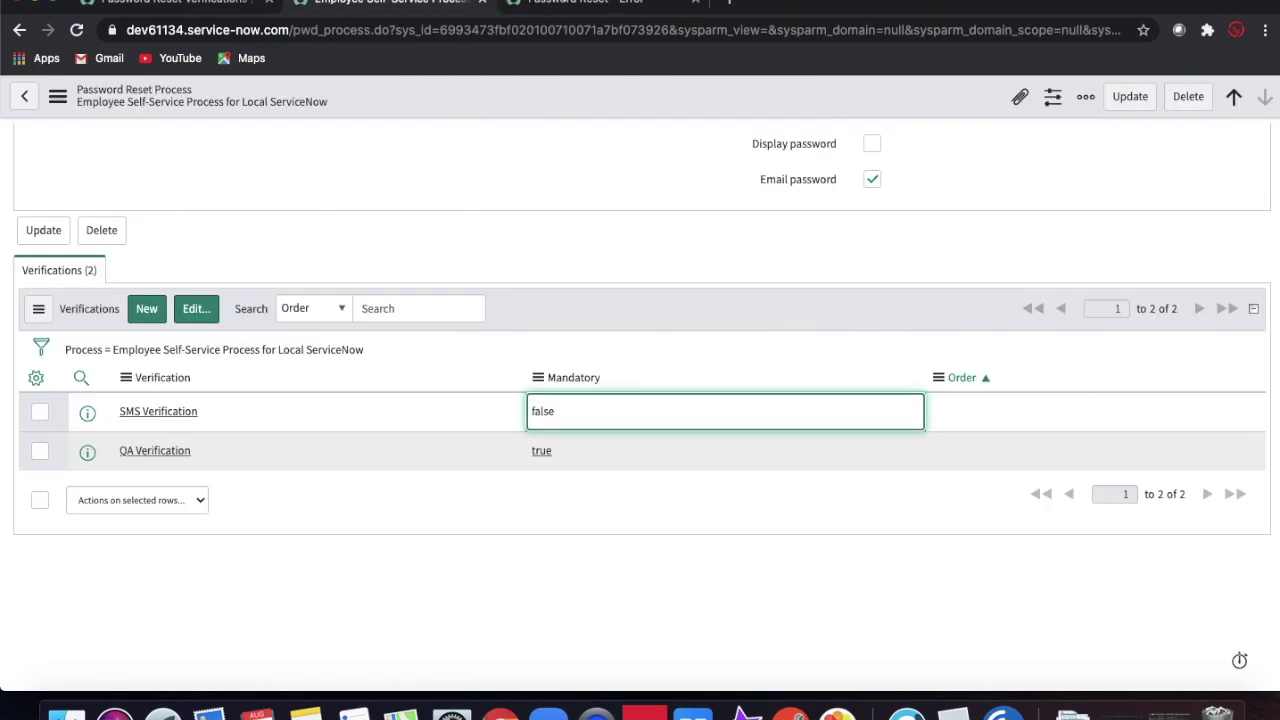
click(560, 5)
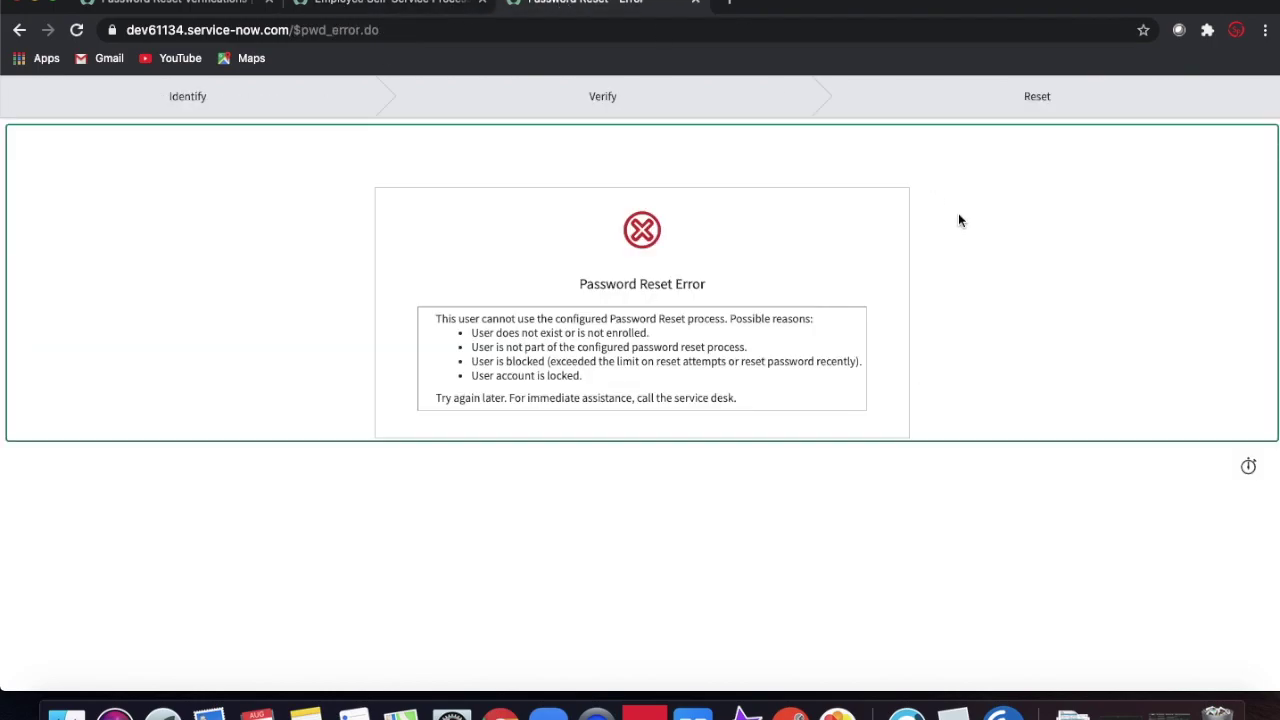
click(279, 115)
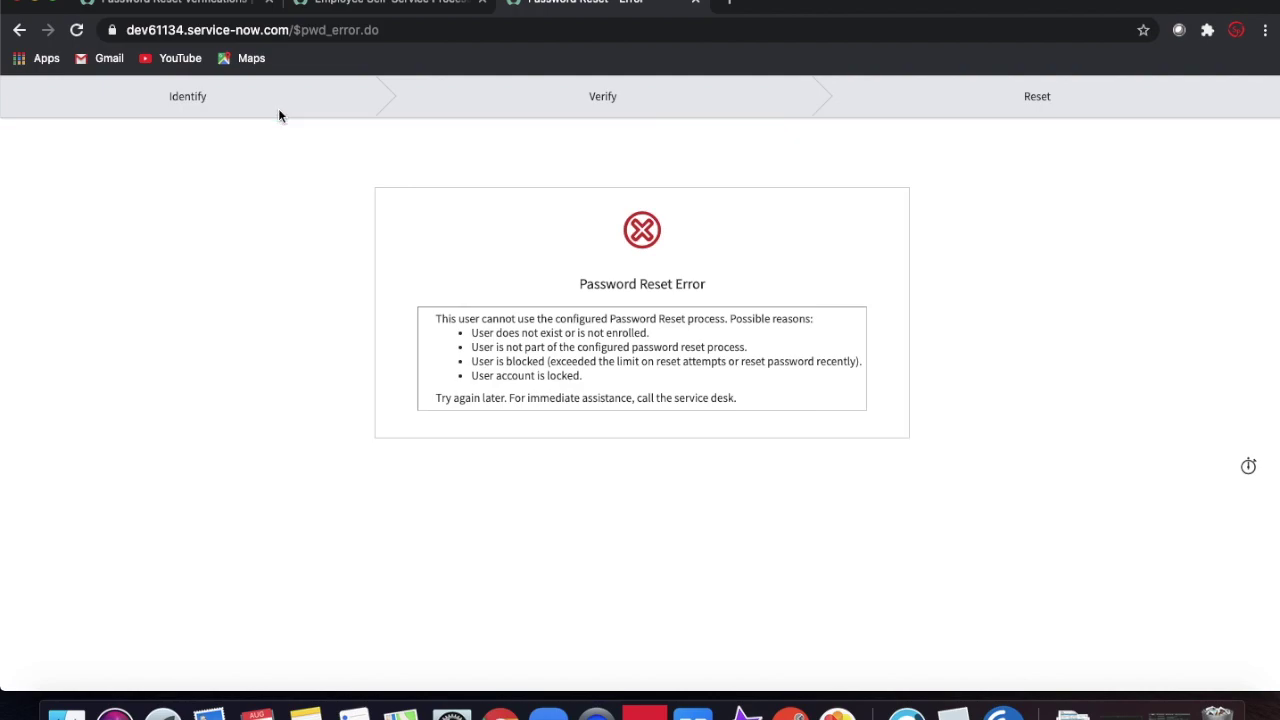
click(360, 5)
scroll(320, 277, up, 5)
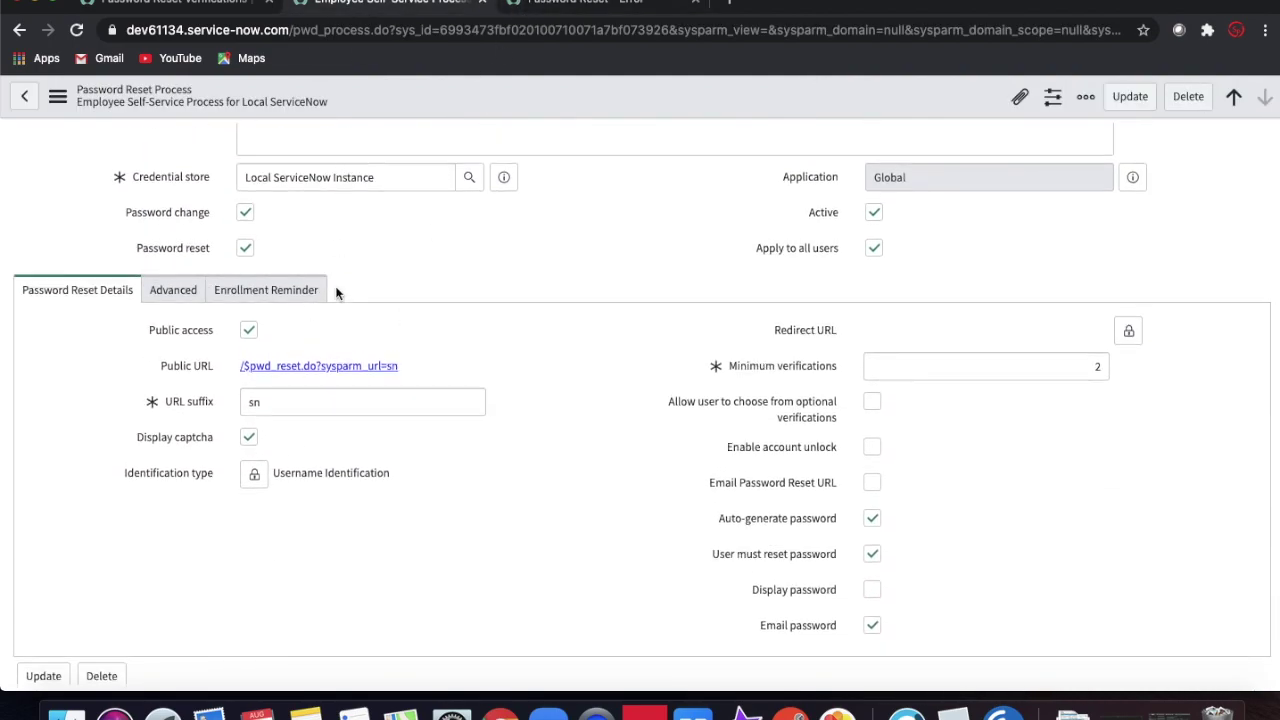
click(566, 5)
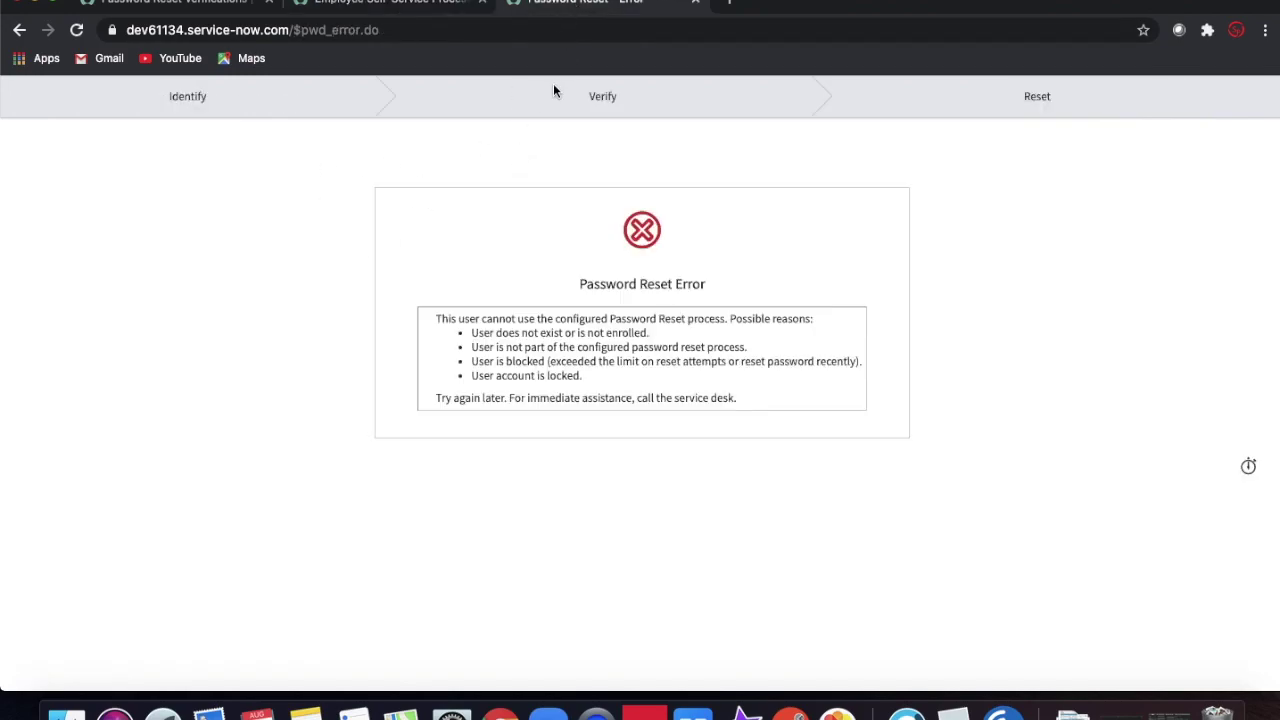
click(415, 4)
scroll(481, 491, down, 1)
scroll(481, 491, down, 5)
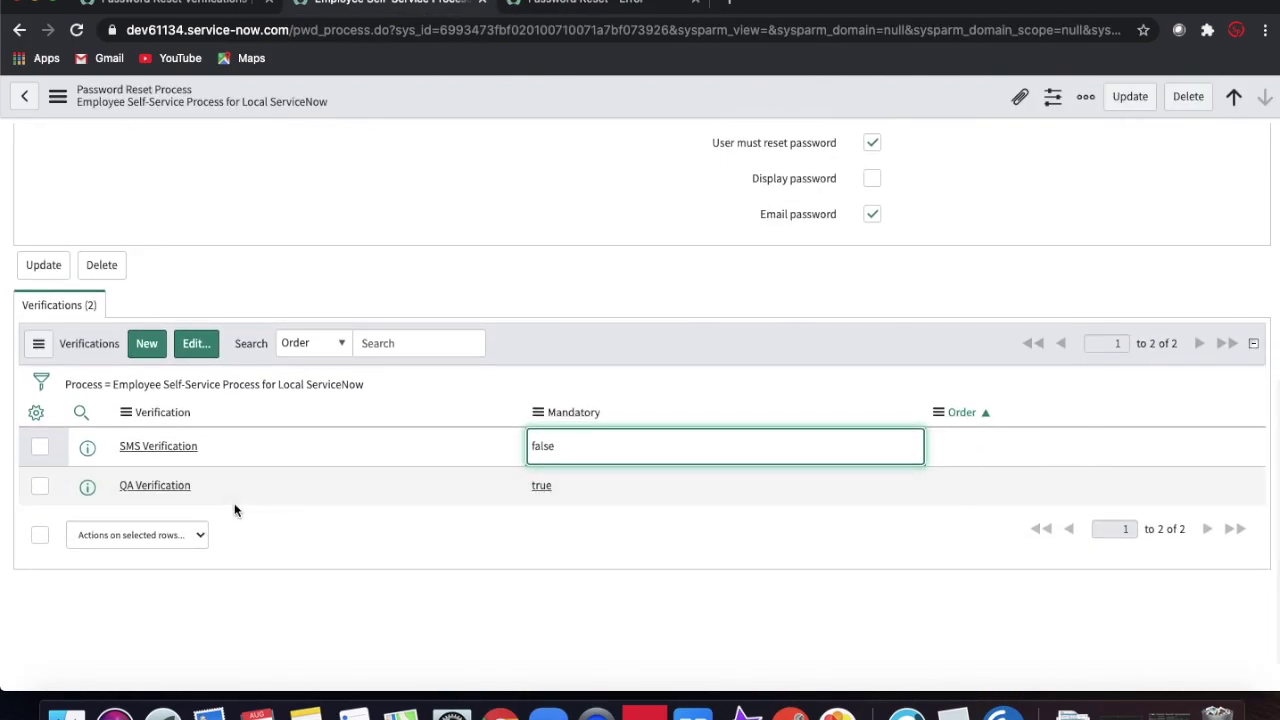
click(552, 5)
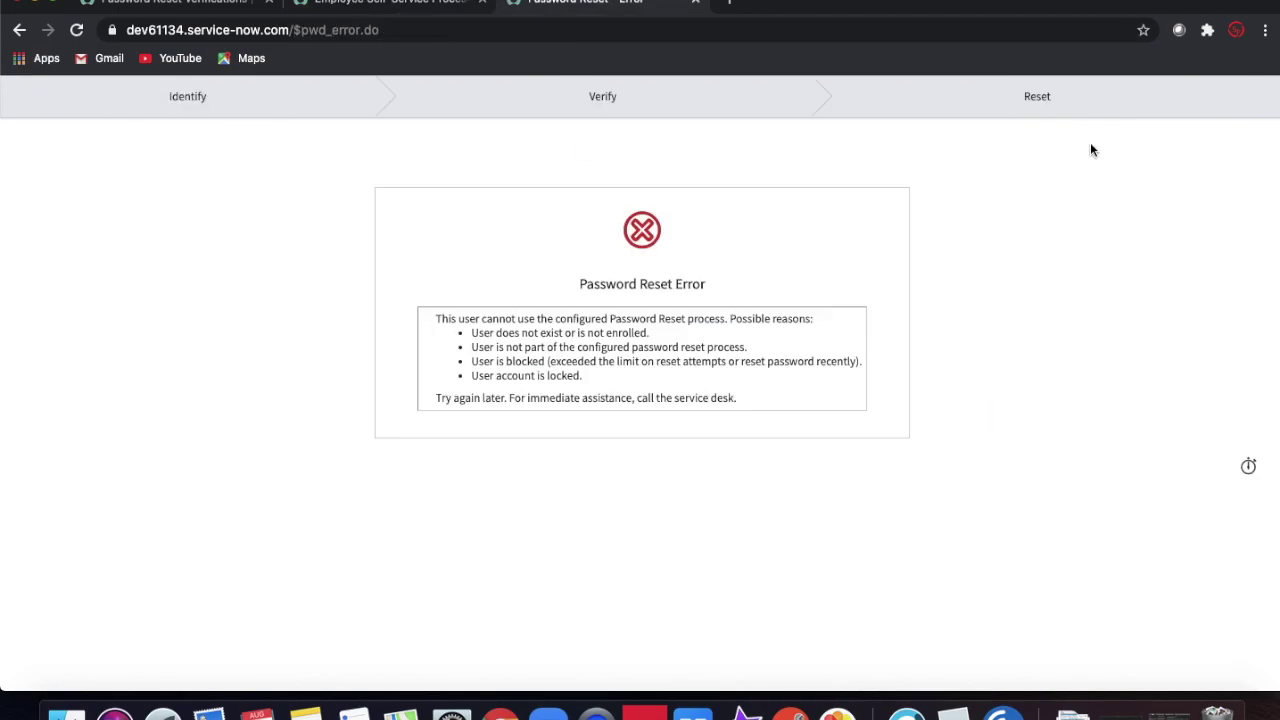
click(240, 6)
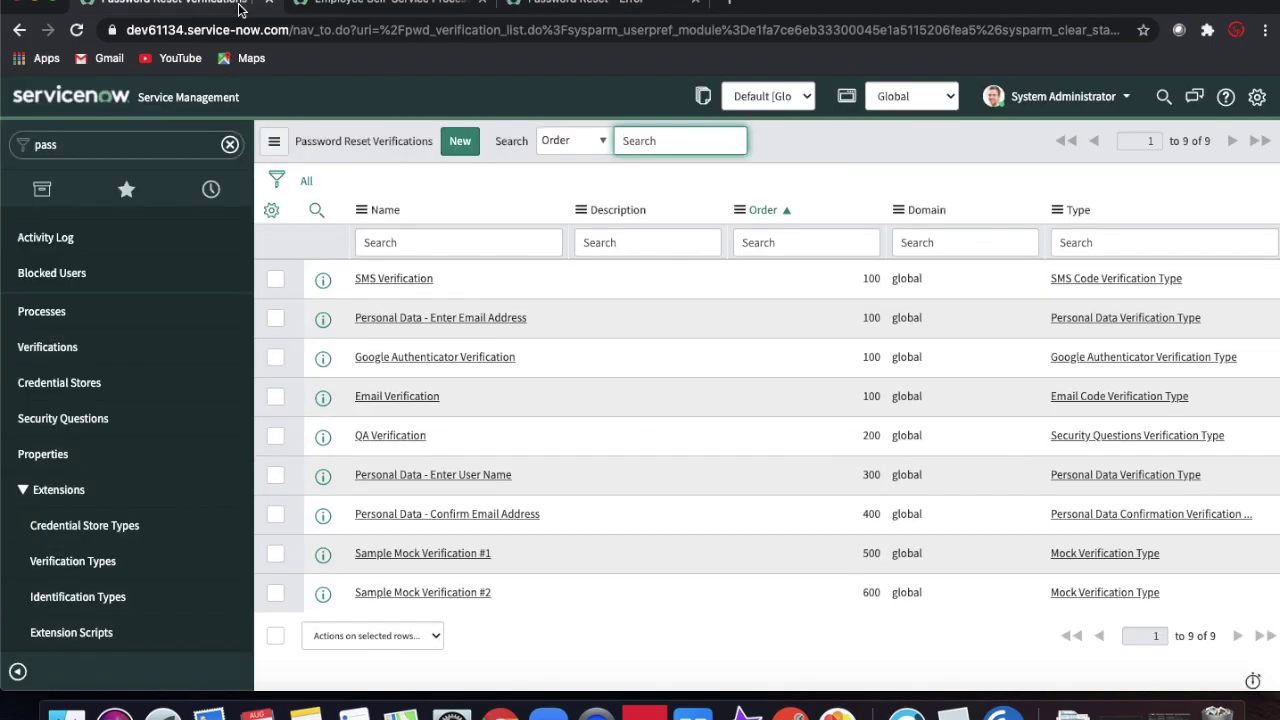
- Open the Password Reset Process list from the navigator, briefly checking the employee self-service record
click(76, 317)
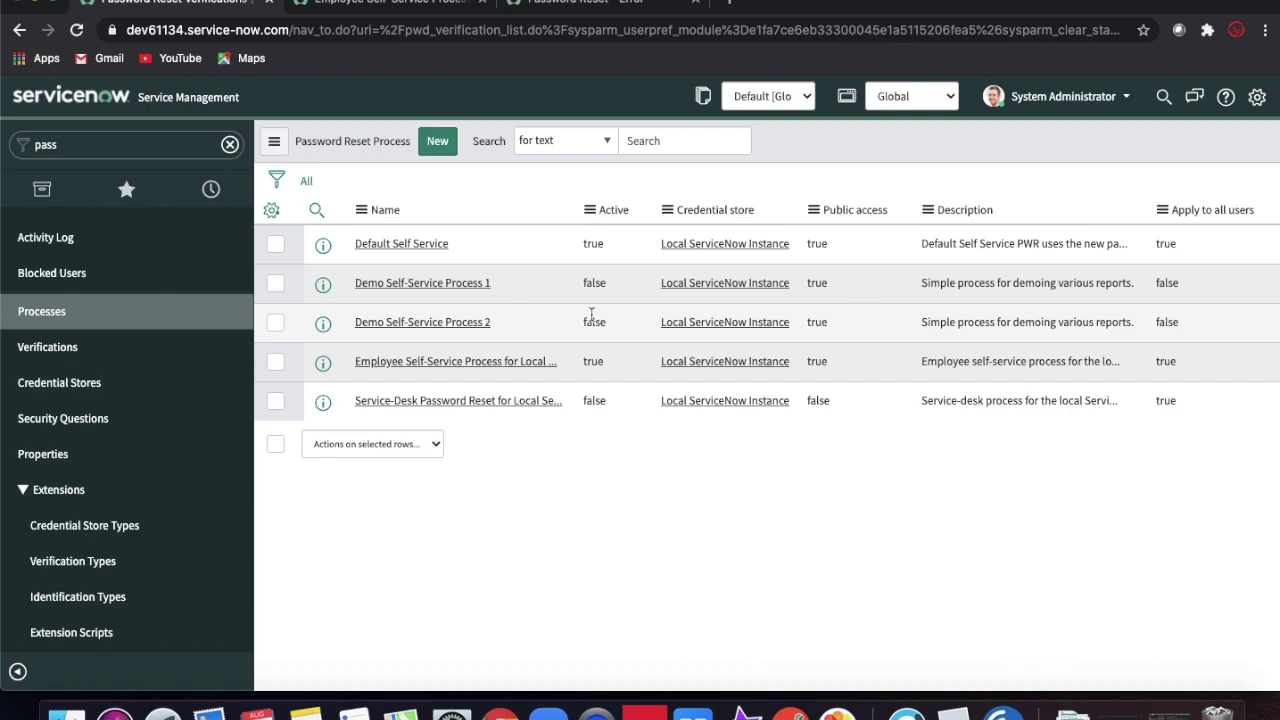
click(430, 10)
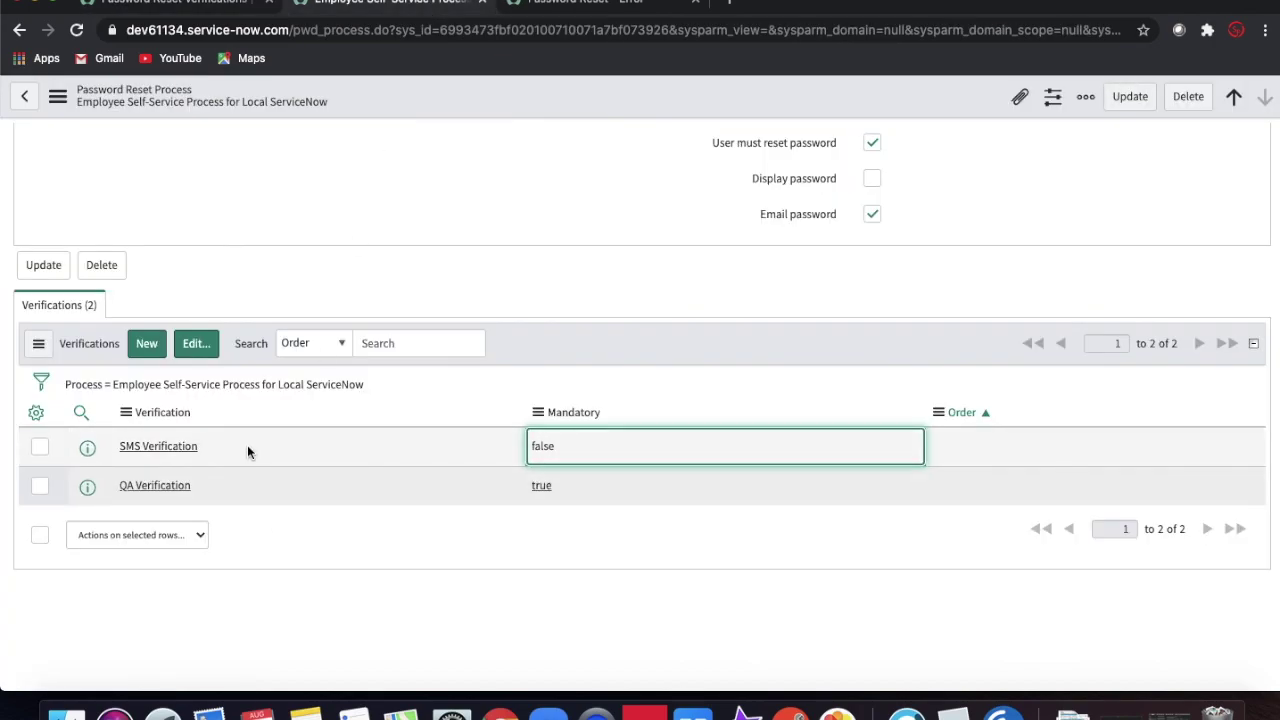
click(190, 6)
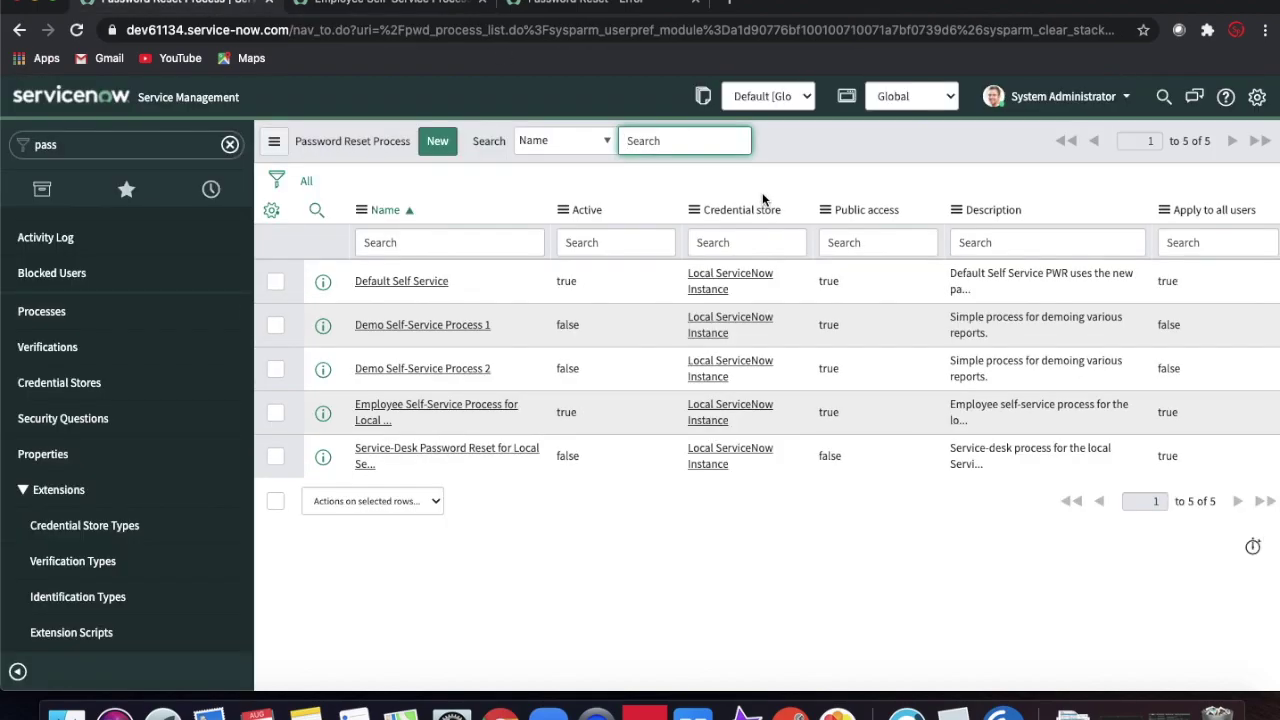
click(714, 286)
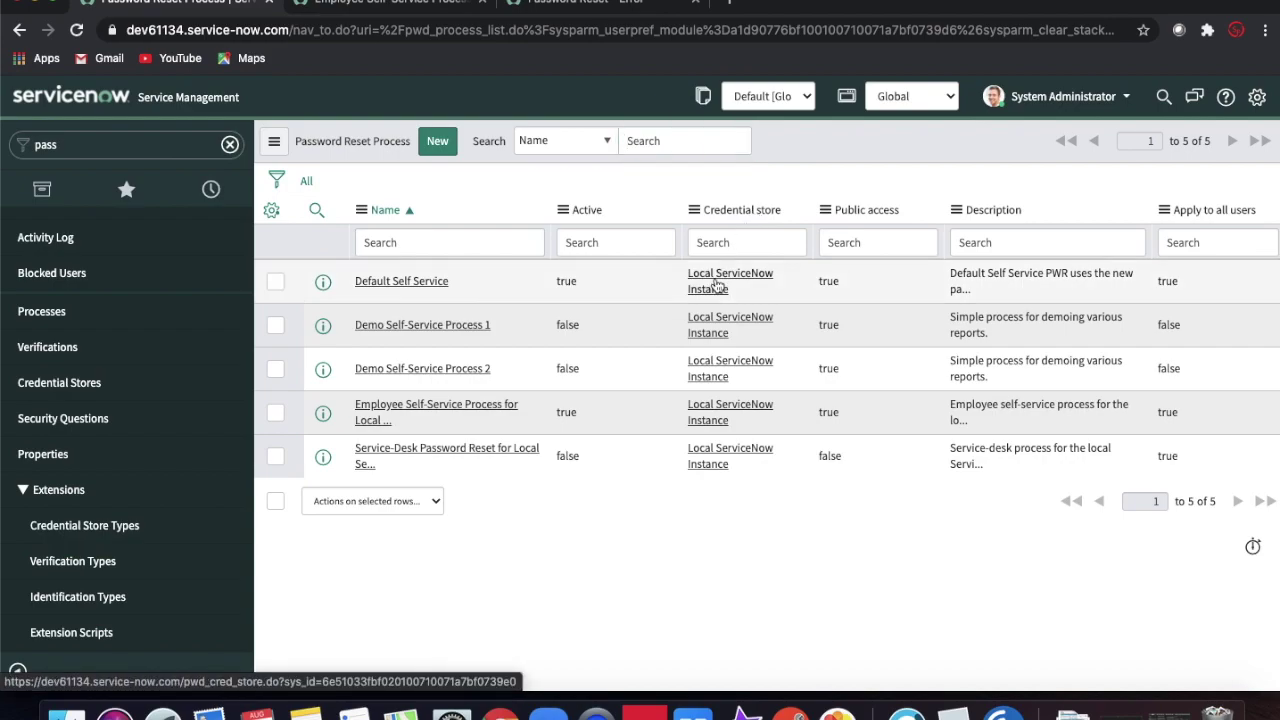
- Open the Local ServiceNow Instance credential store type, review its flow fields, and uncheck Use Flow
click(717, 285)
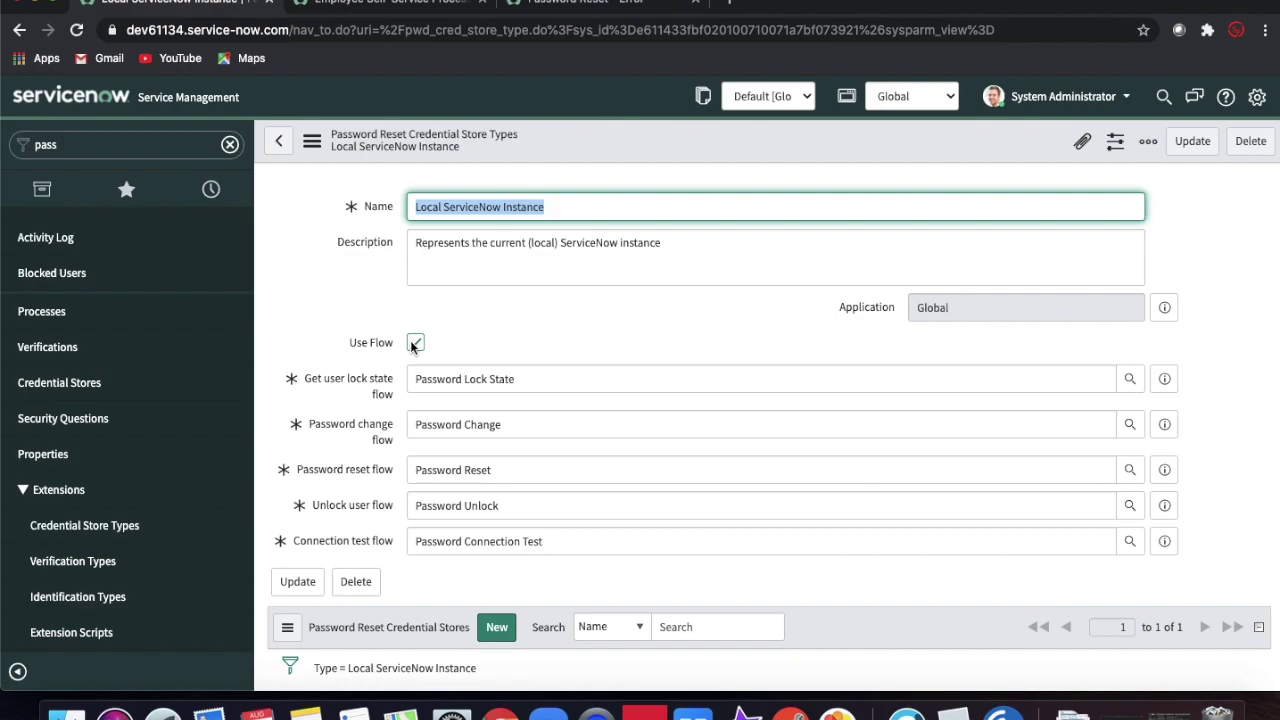
click(526, 380)
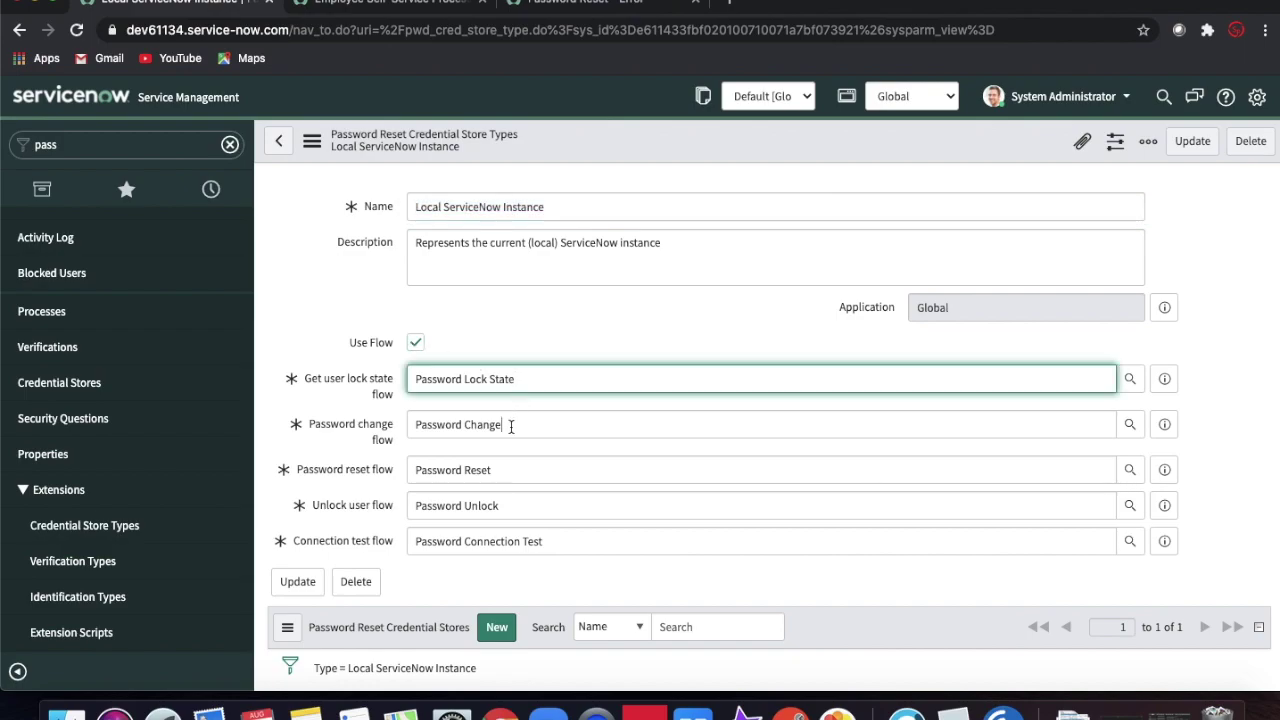
key(Tab)
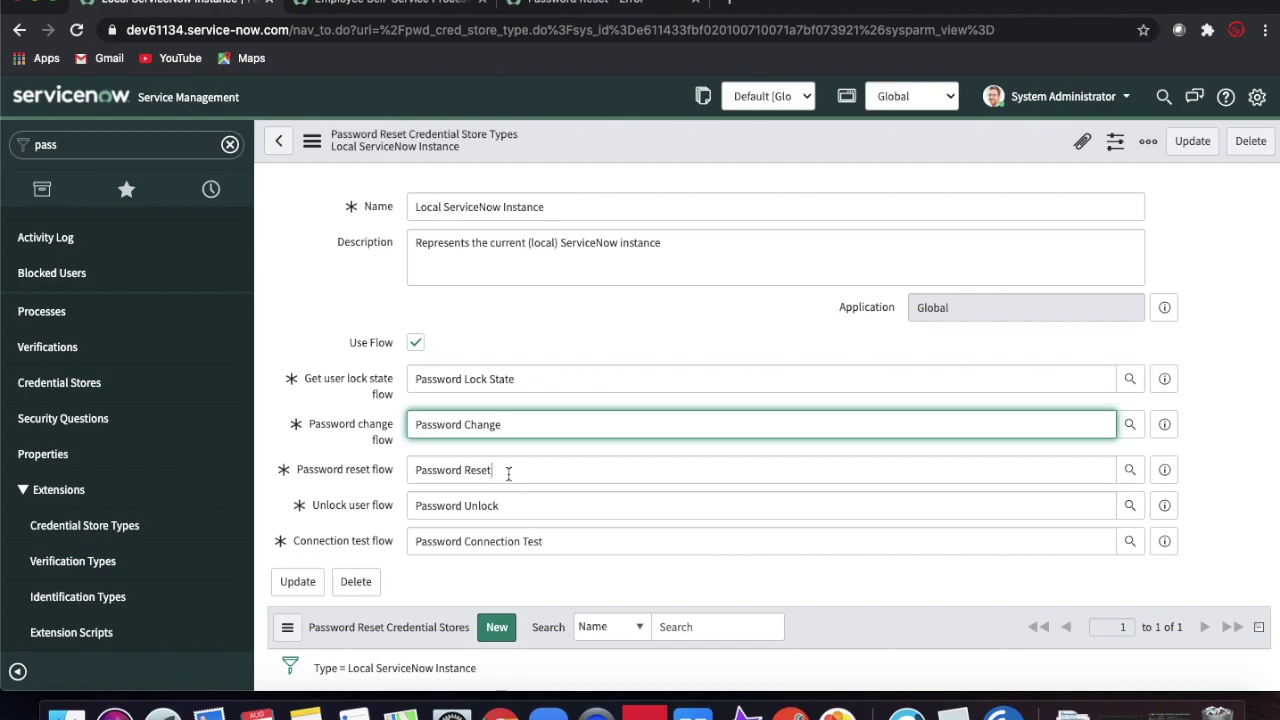
click(508, 474)
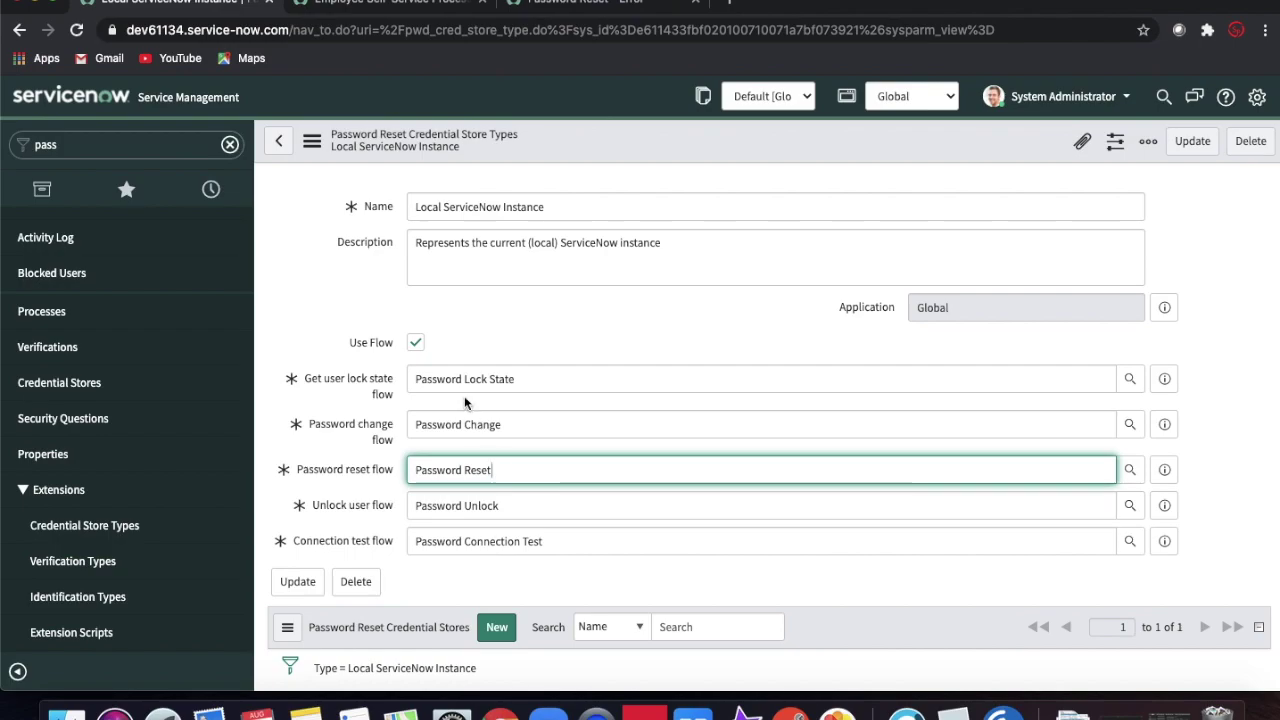
click(415, 343)
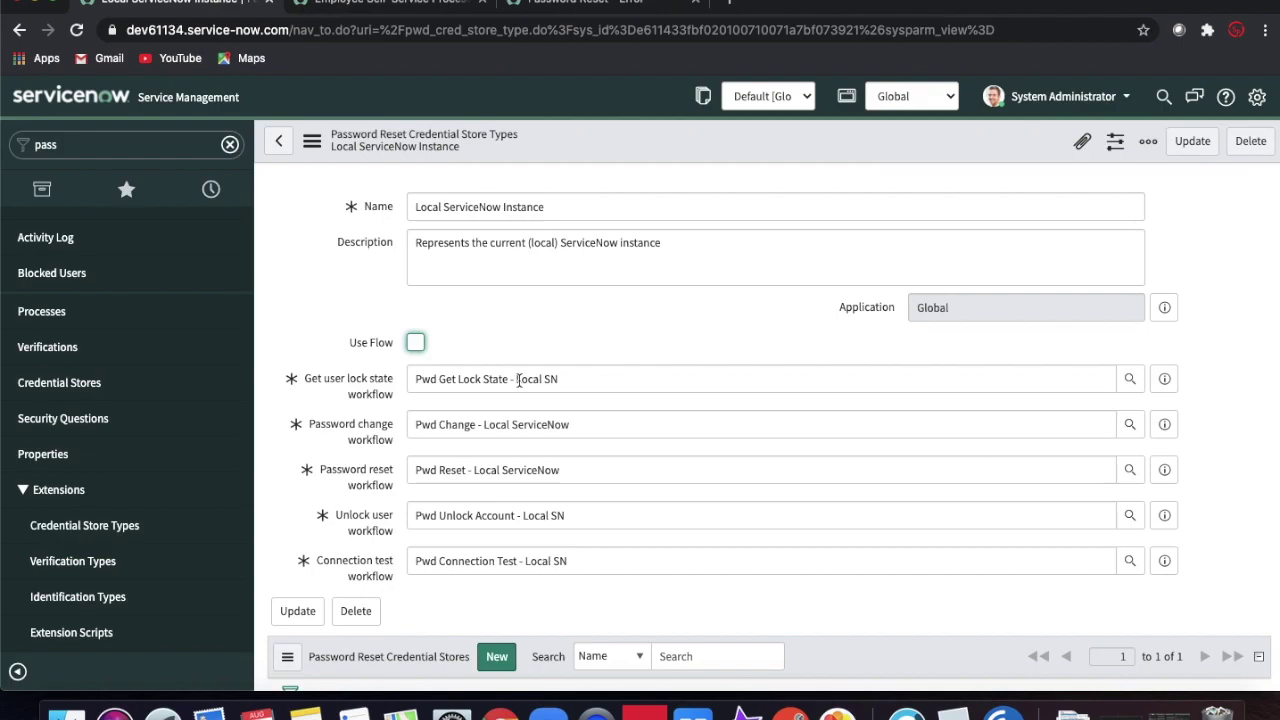
click(421, 345)
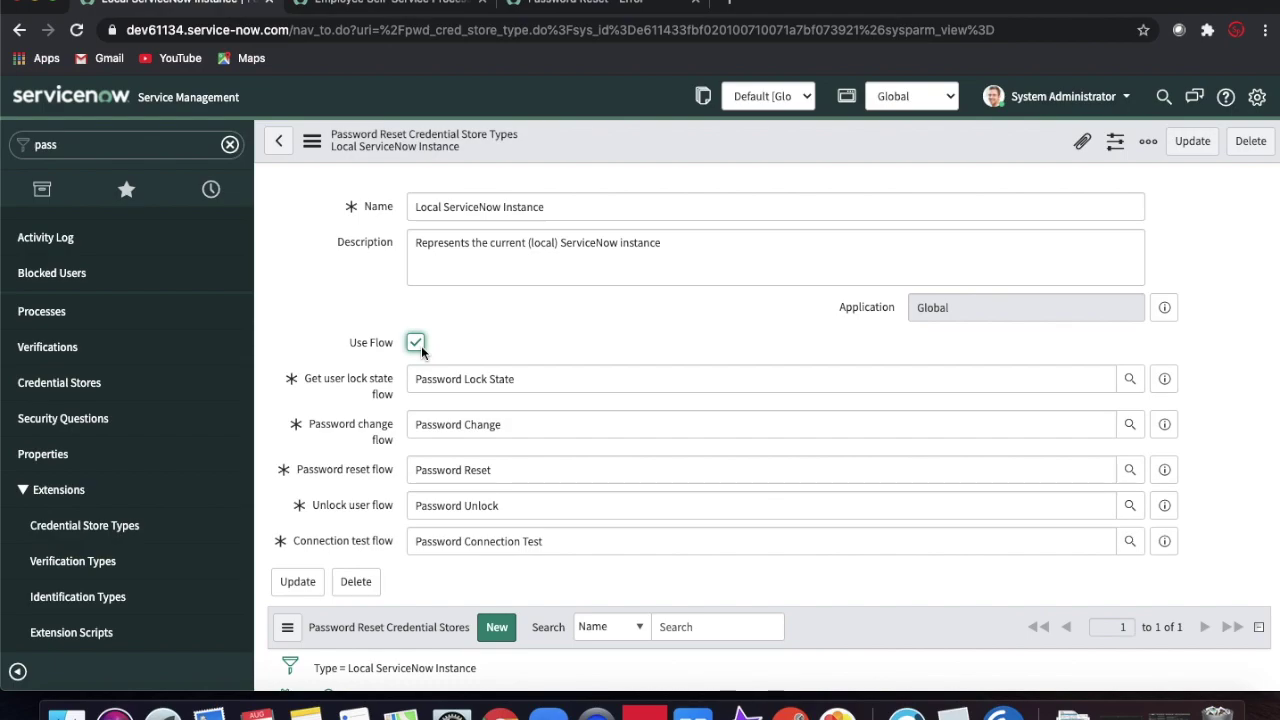
click(416, 343)
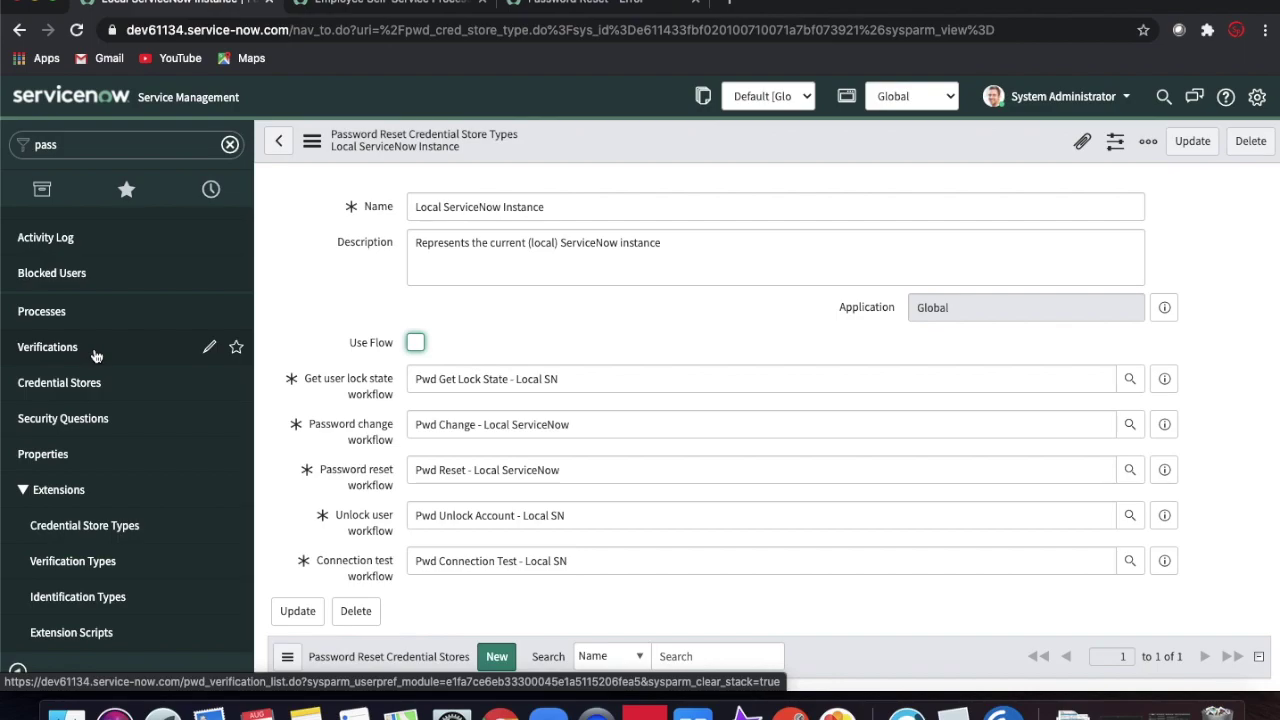
click(80, 313)
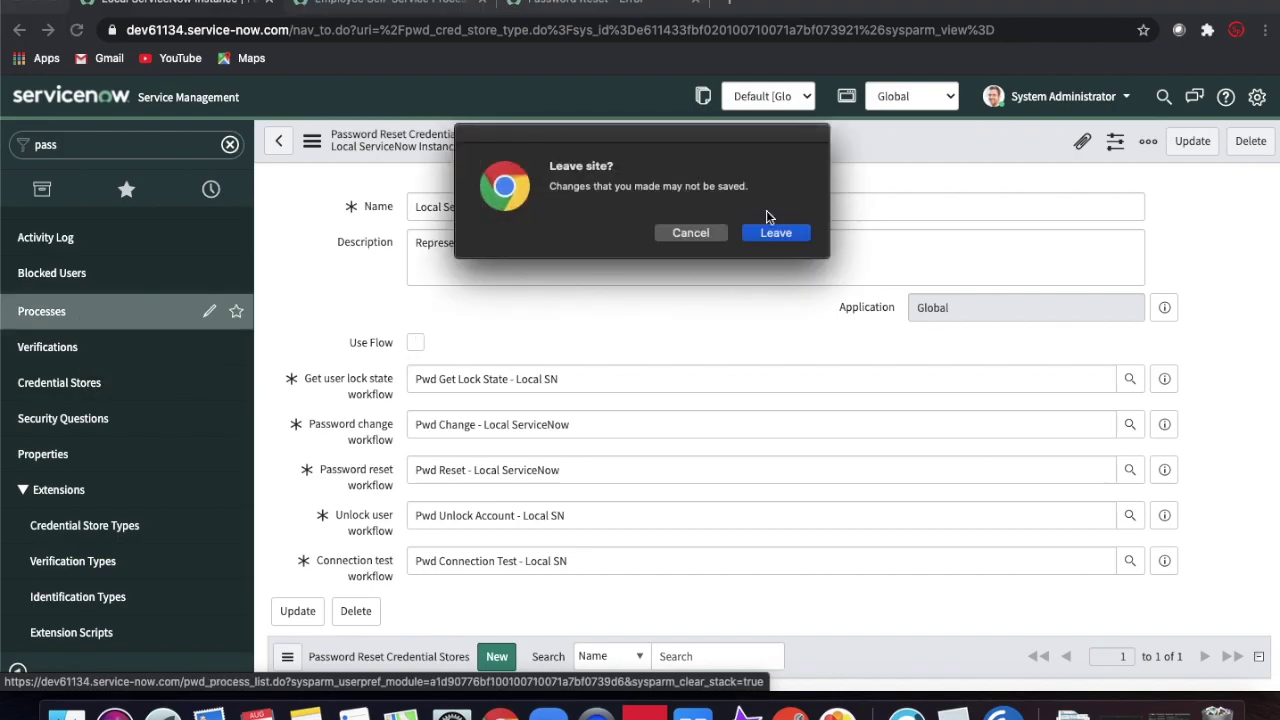
click(794, 234)
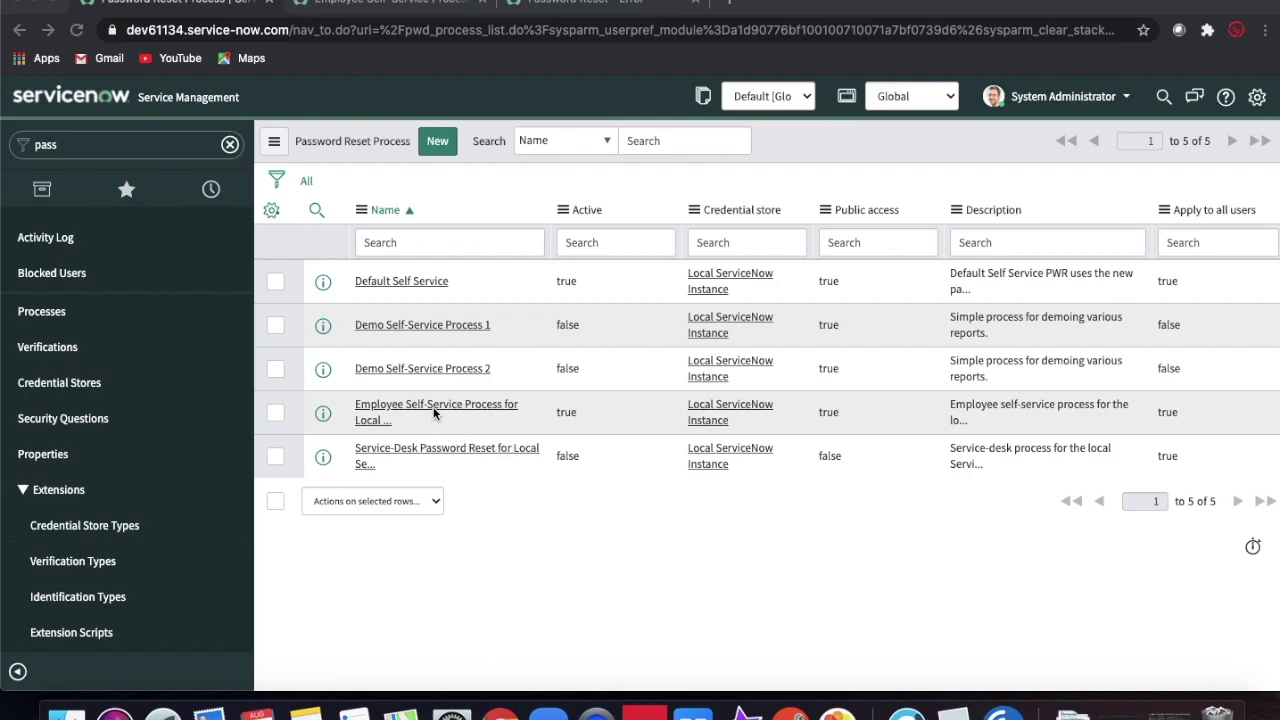
click(453, 414)
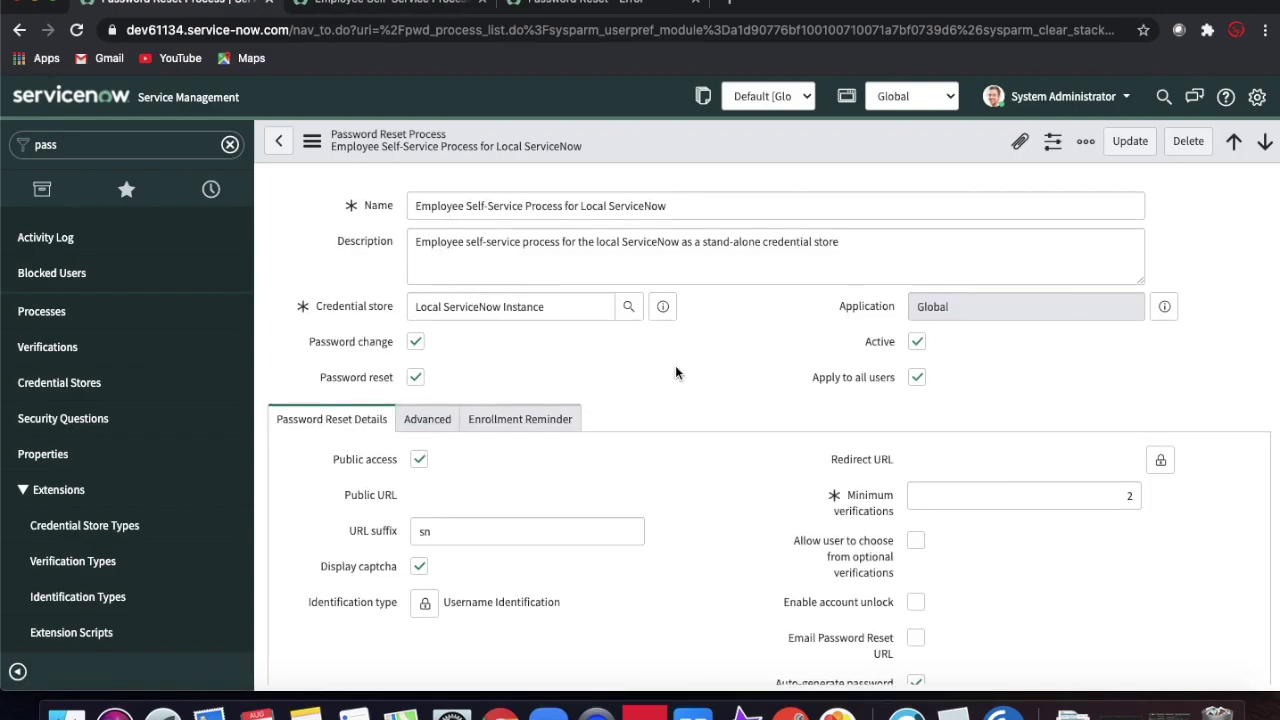
scroll(675, 372, down, 3)
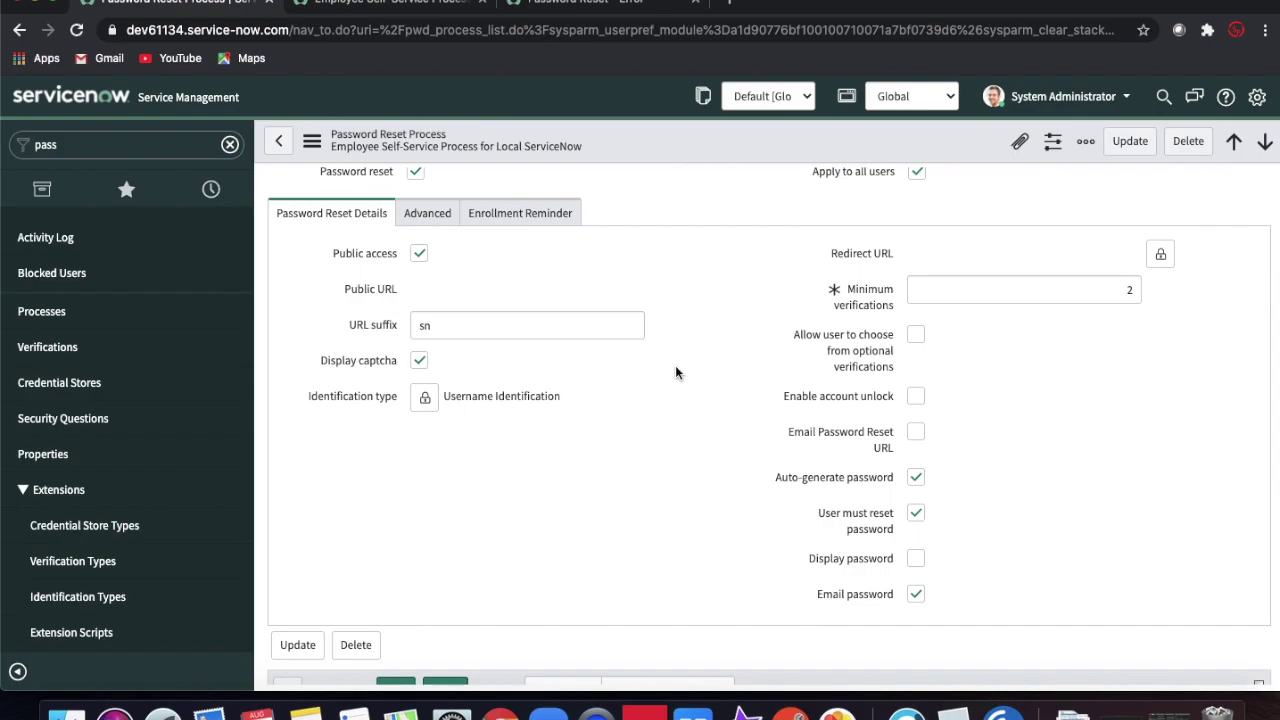
scroll(675, 372, down, 3)
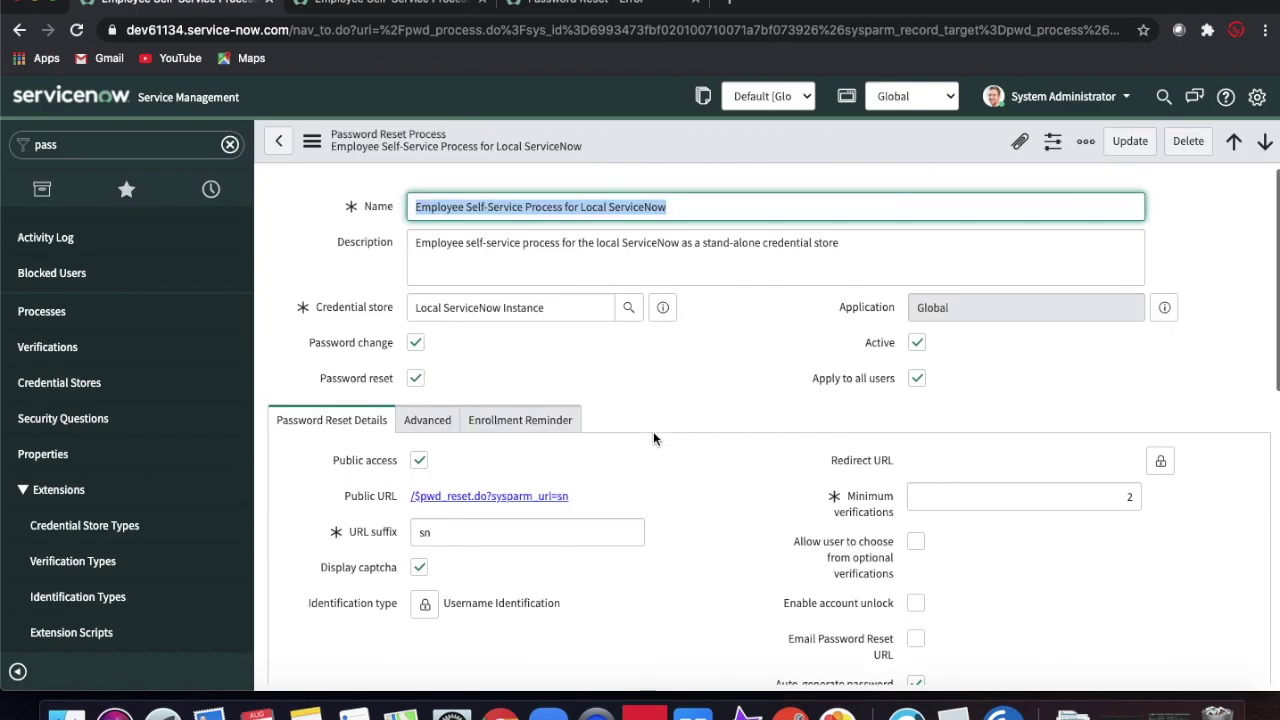
scroll(653, 431, down, 10)
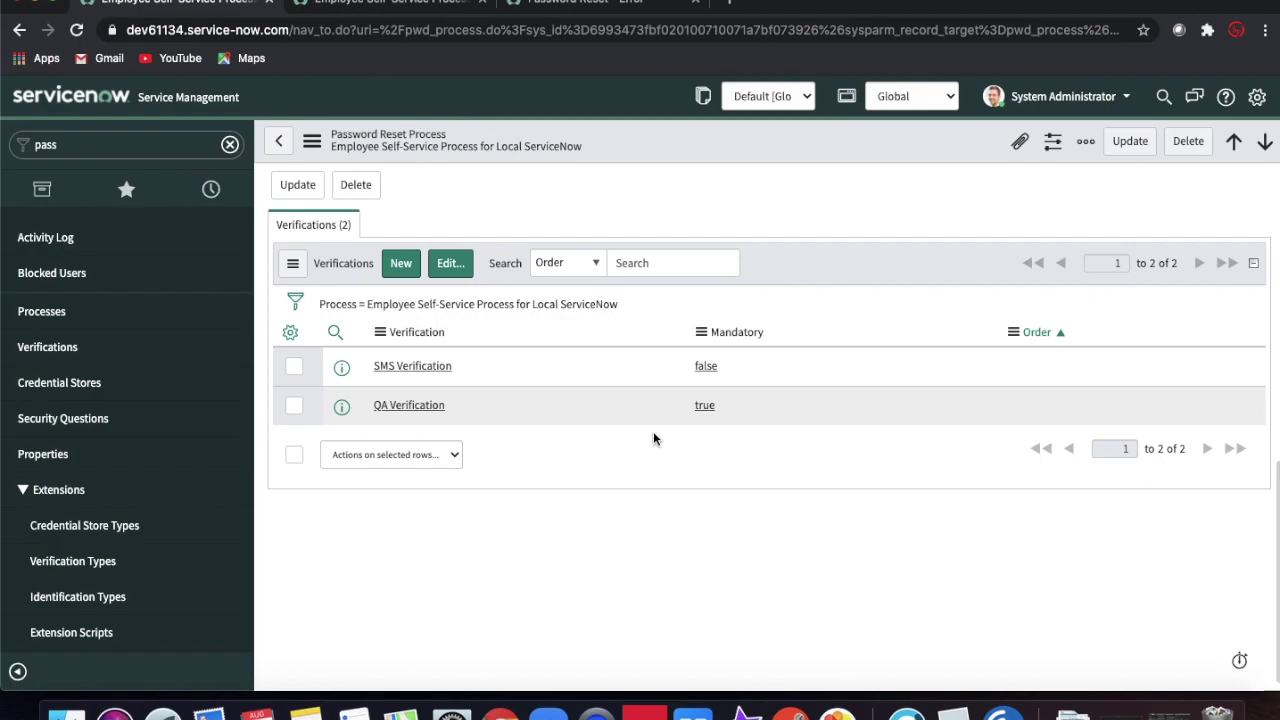
scroll(653, 431, up, 2)
scroll(653, 431, up, 8)
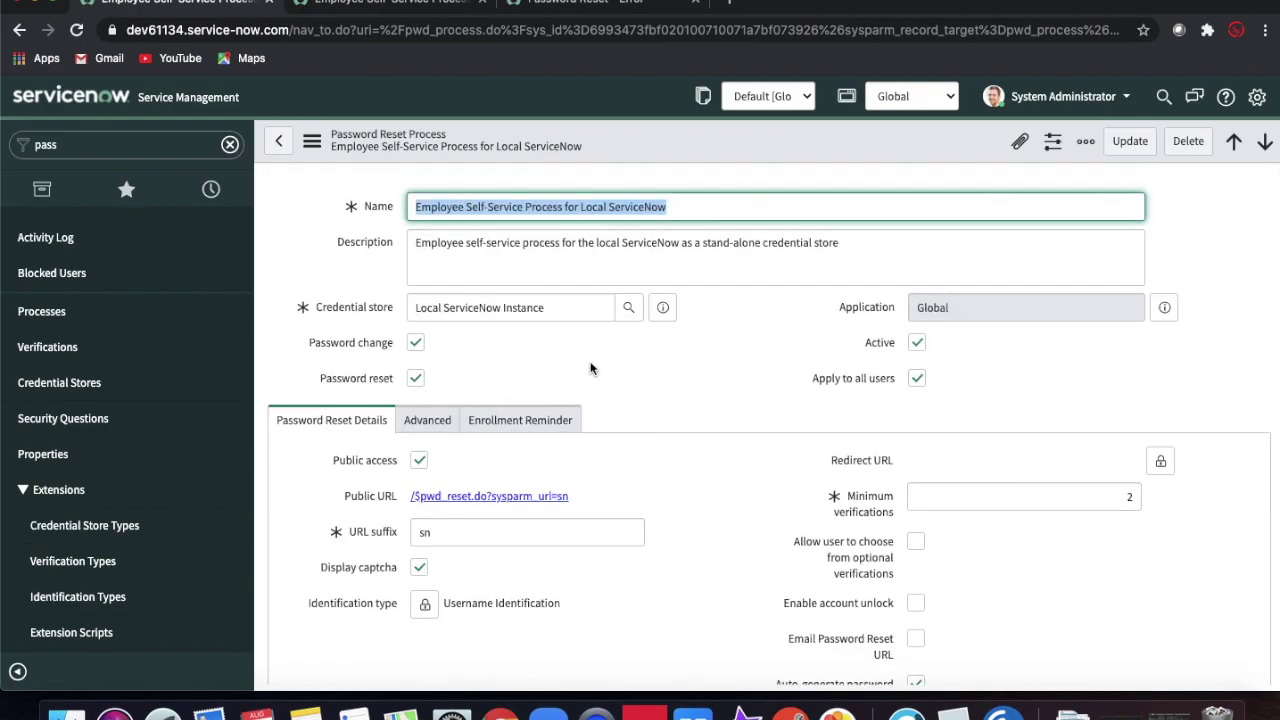
click(662, 308)
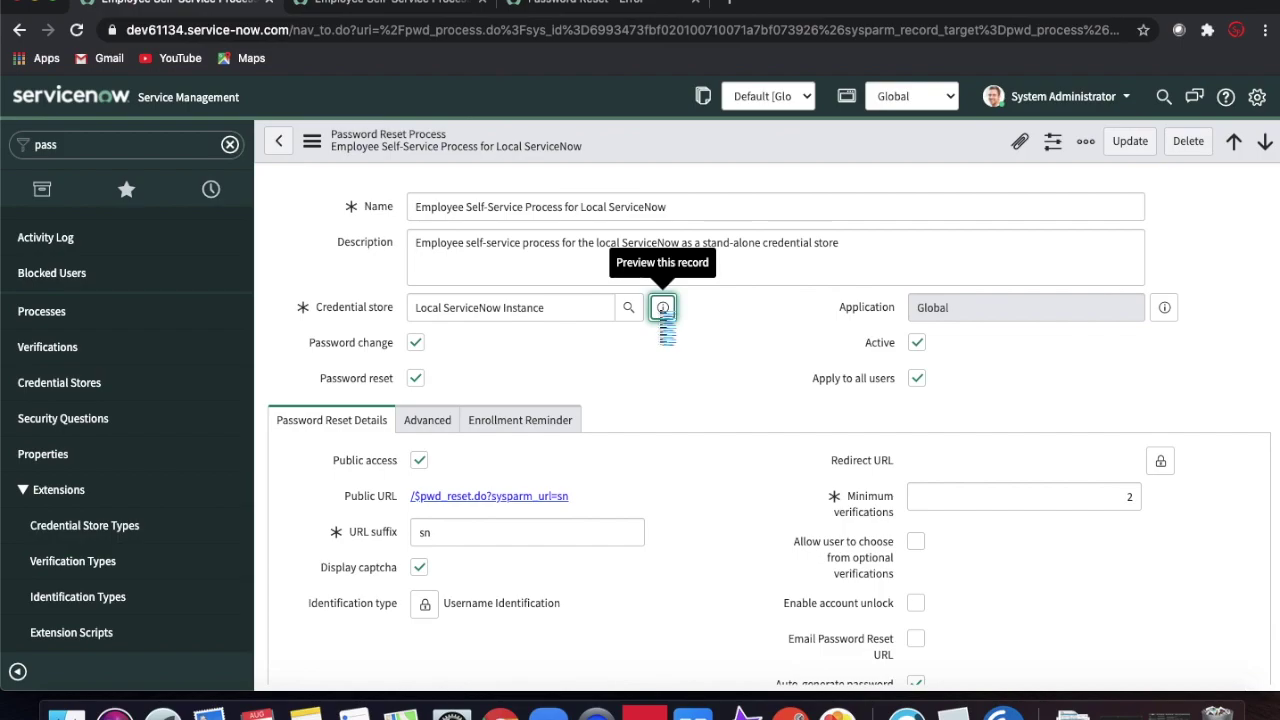
- Open the full Local ServiceNow Instance credential store record and review its password rule hint and scripts
click(887, 362)
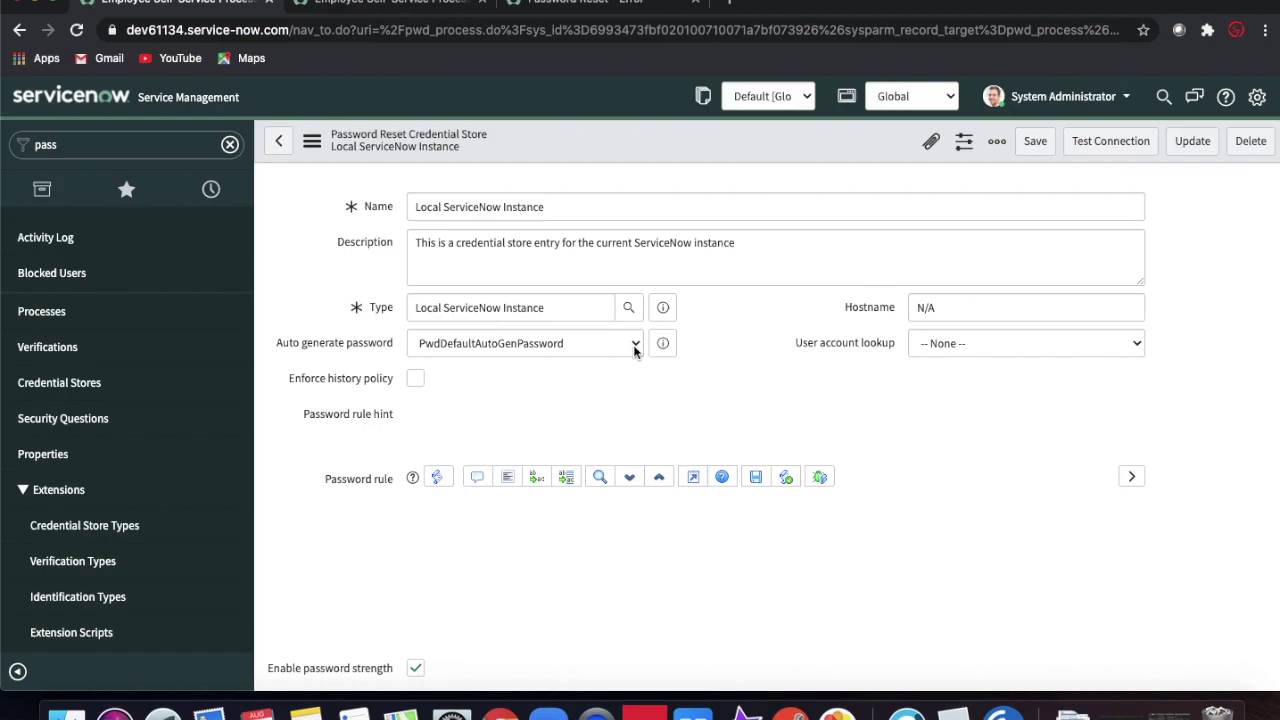
click(548, 348)
click(760, 304)
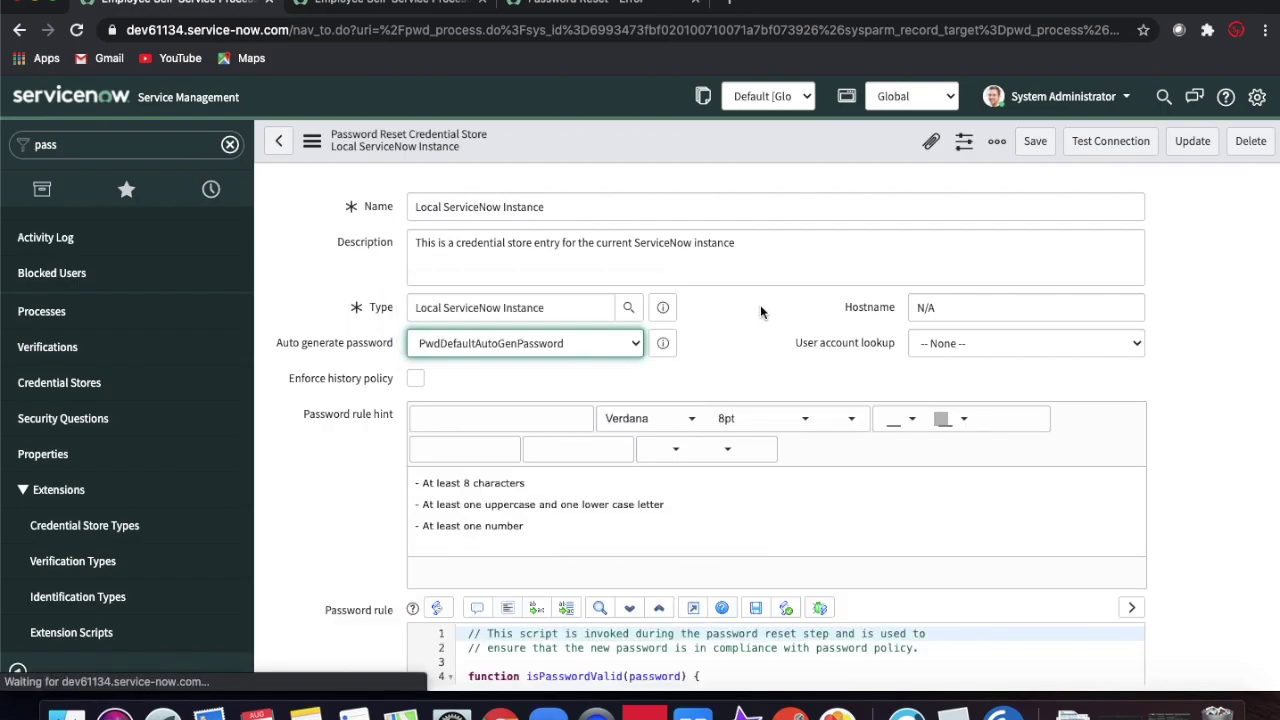
scroll(760, 304, down, 5)
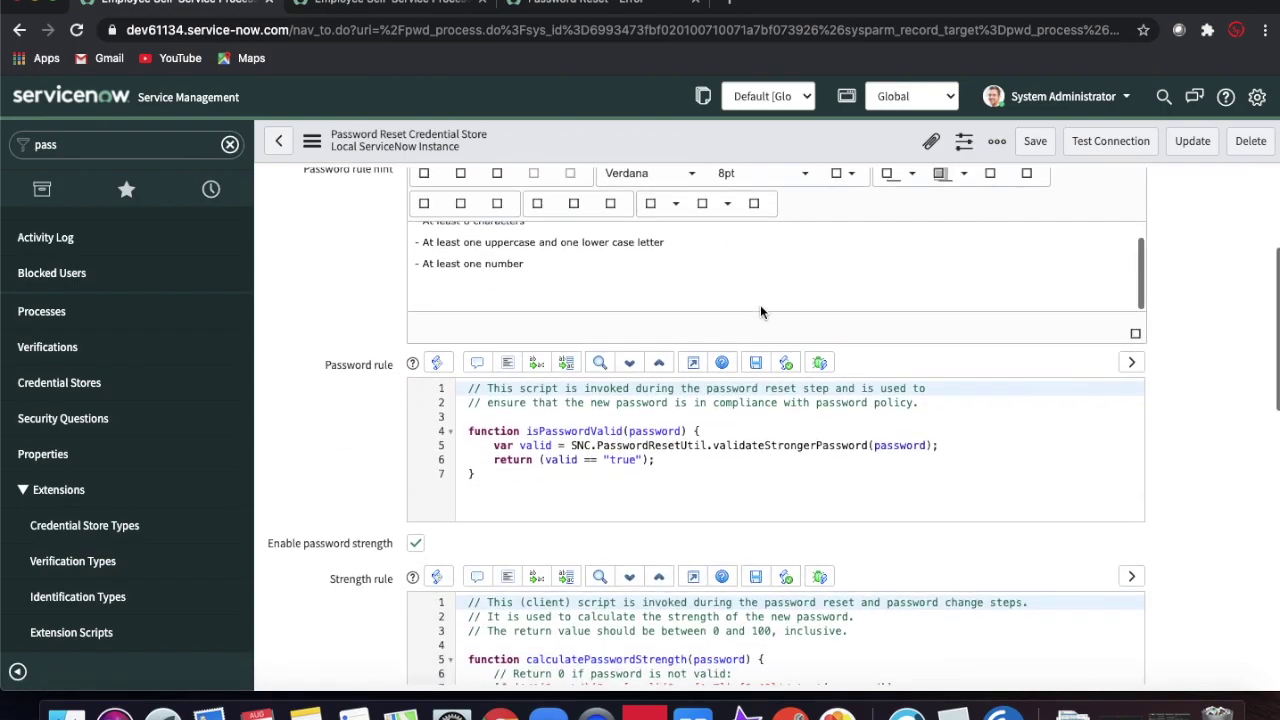
scroll(1187, 364, down, 10)
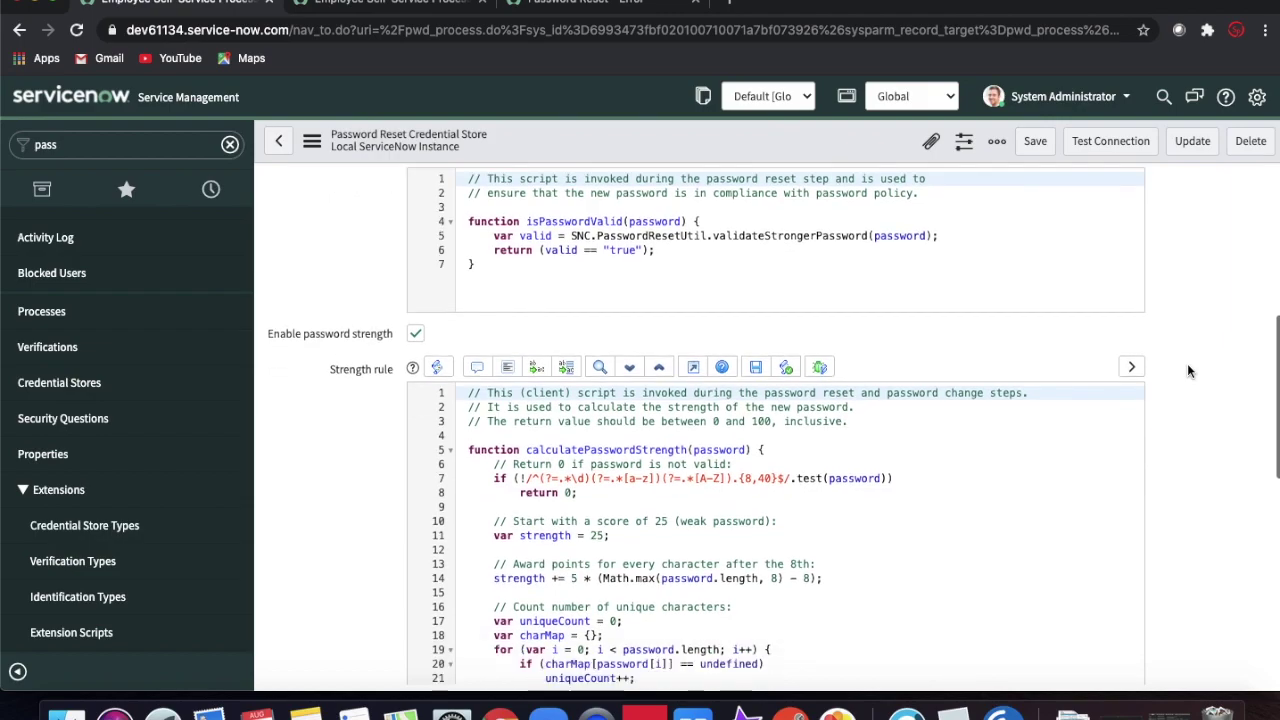
scroll(1188, 370, down, 6)
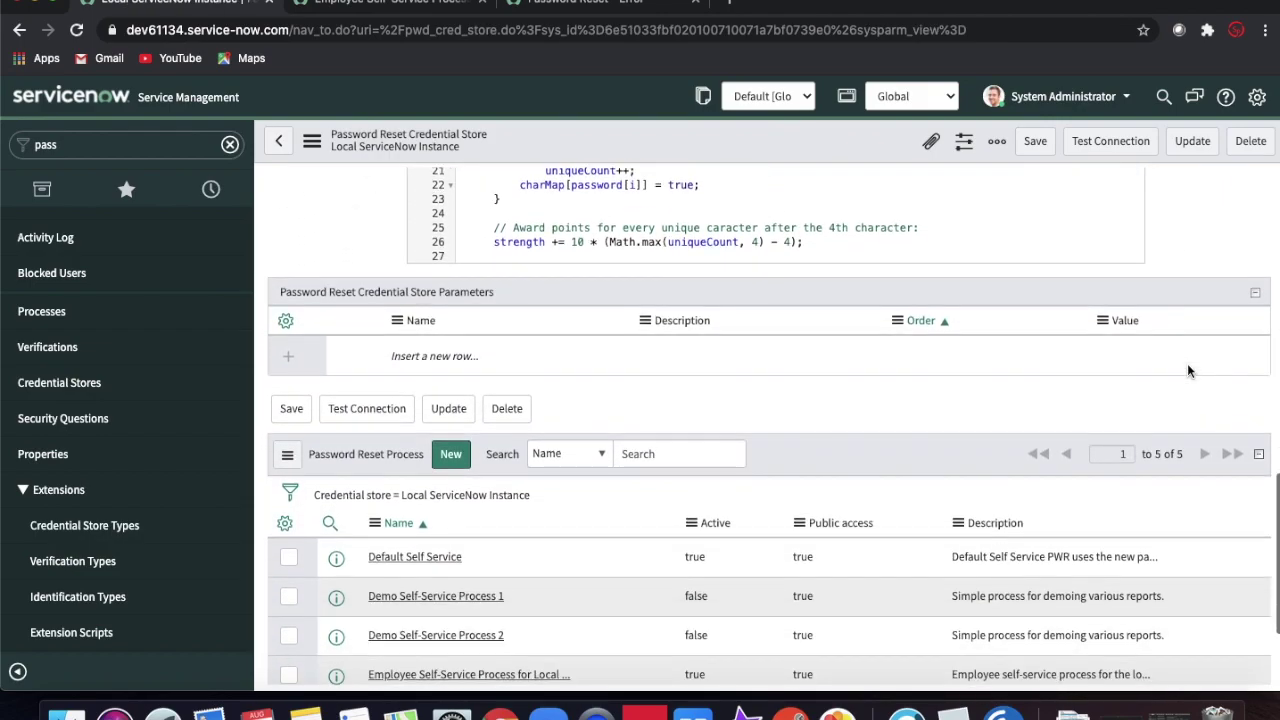
scroll(1188, 370, up, 8)
scroll(1188, 371, up, 12)
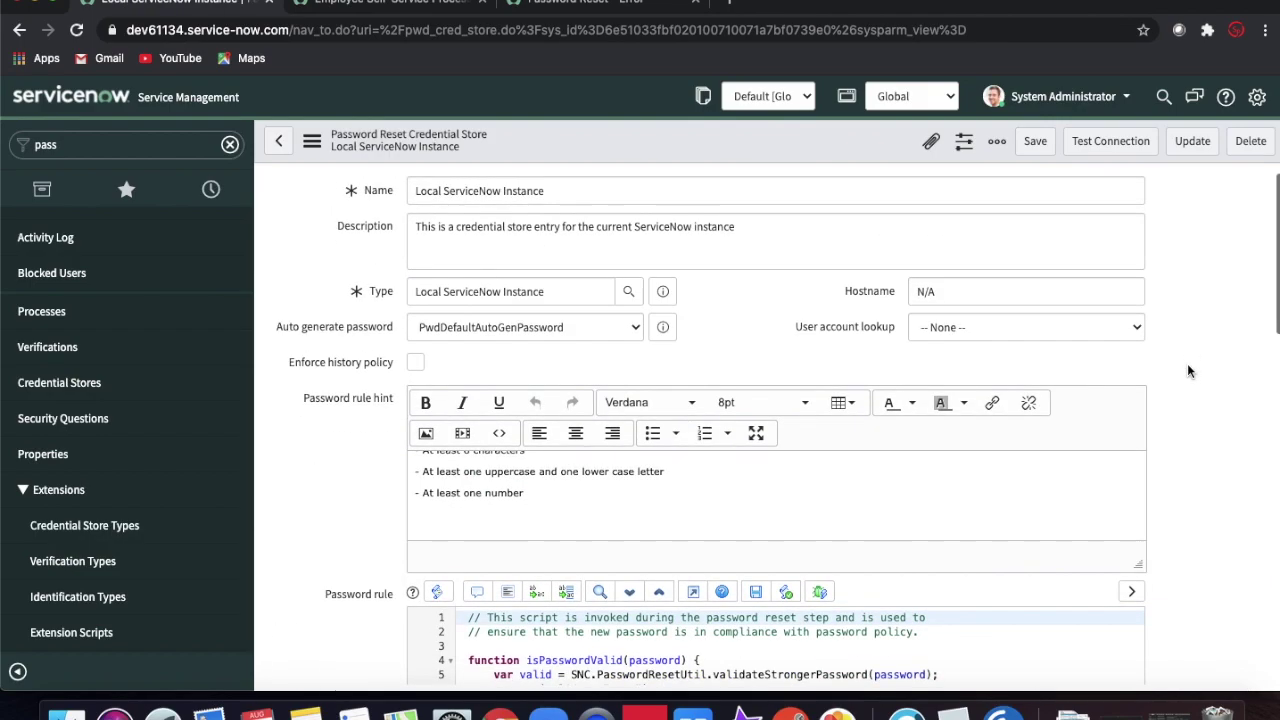
scroll(461, 500, up, 1)
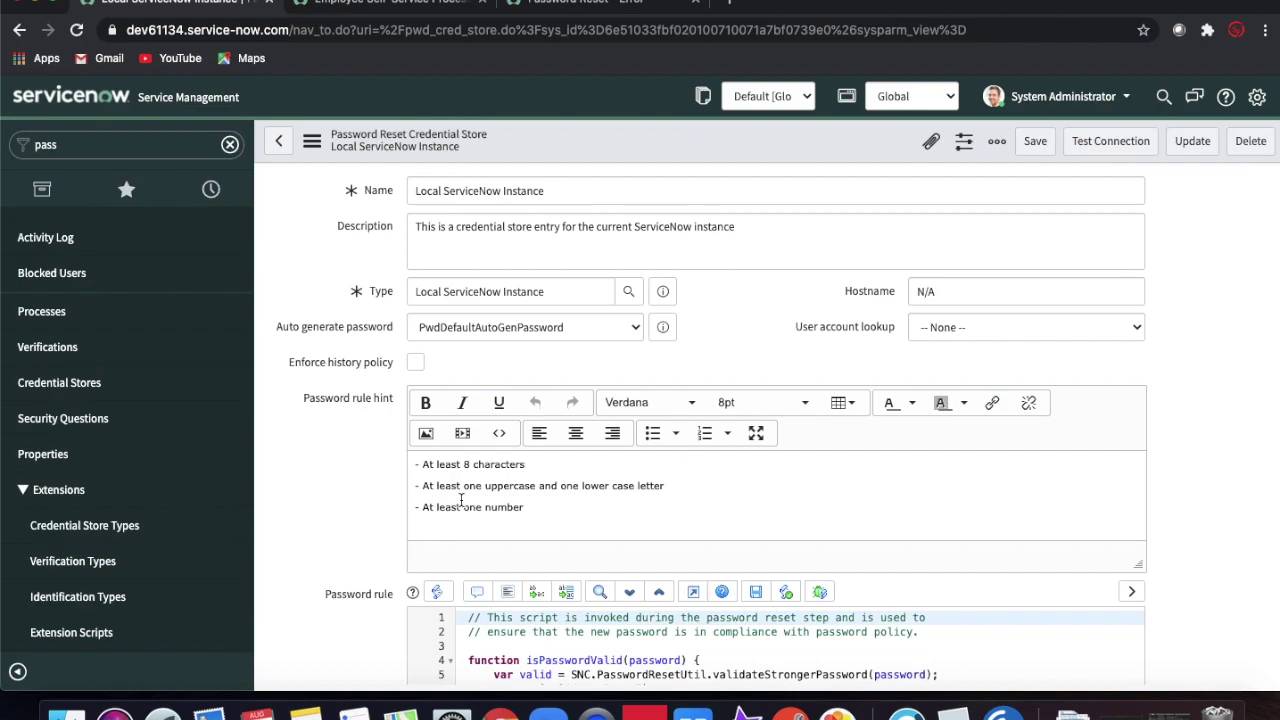
scroll(461, 500, down, 1)
scroll(320, 548, down, 5)
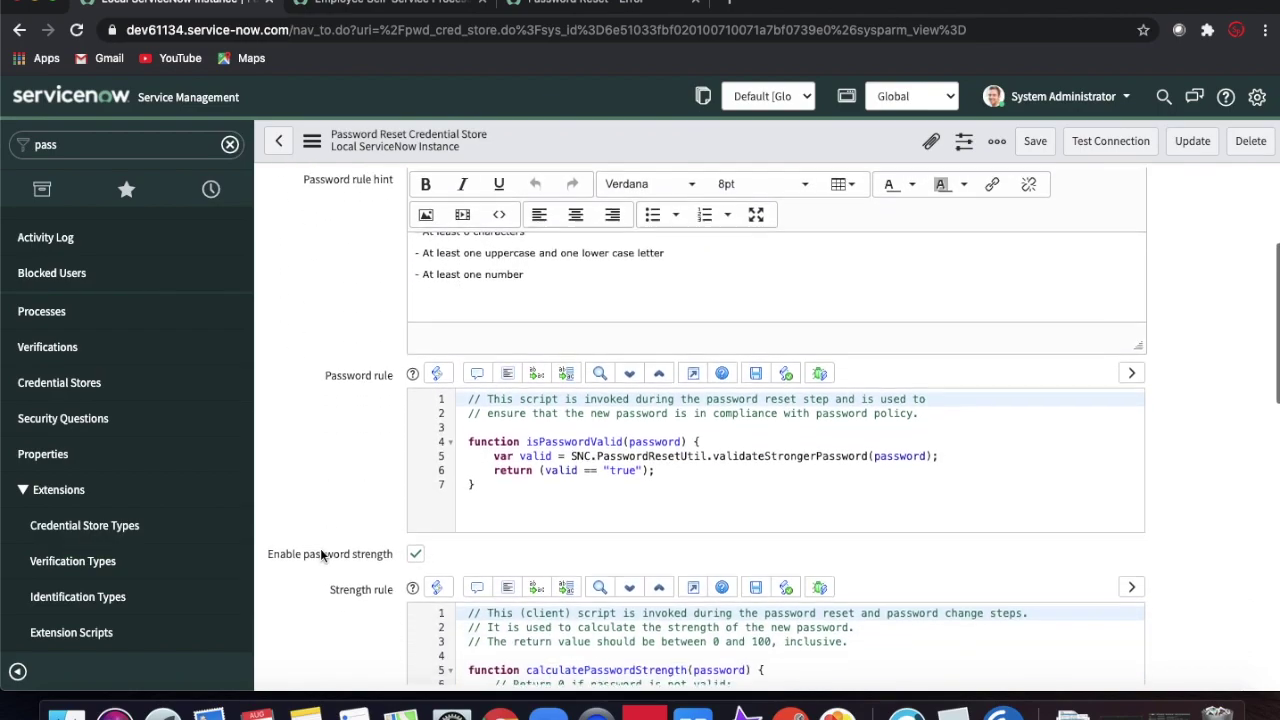
scroll(320, 548, down, 1)
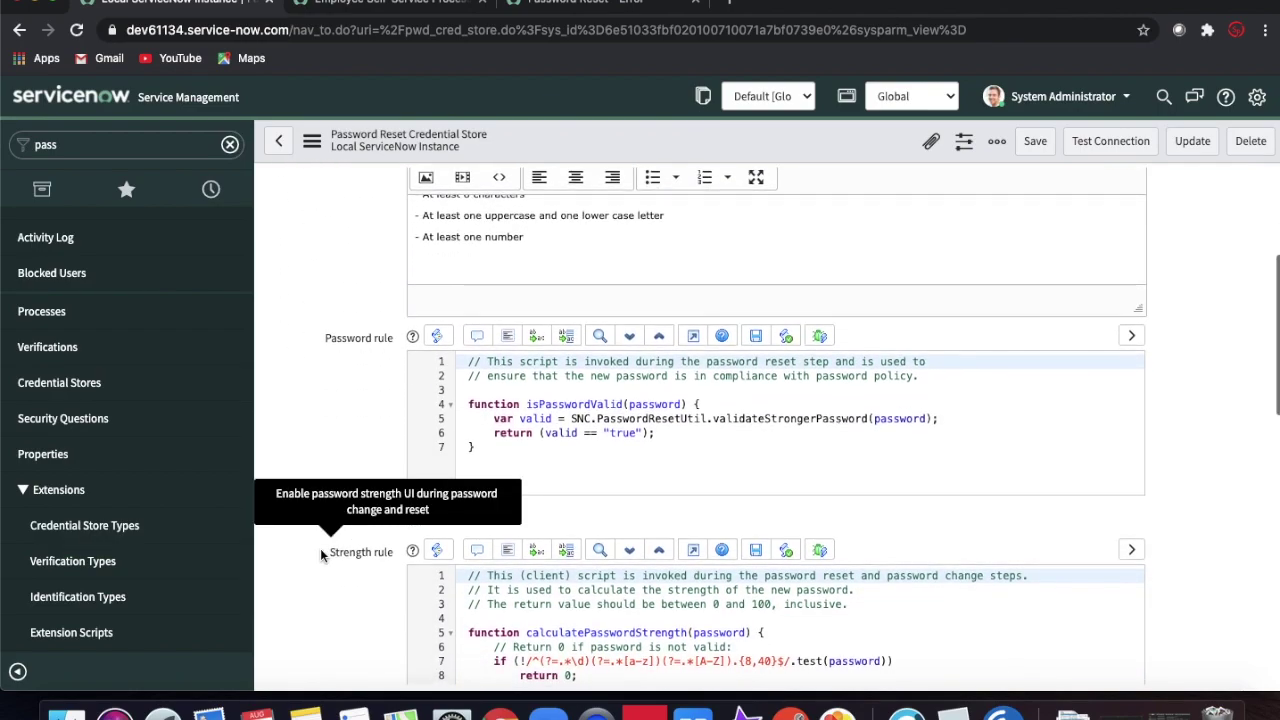
scroll(321, 552, down, 3)
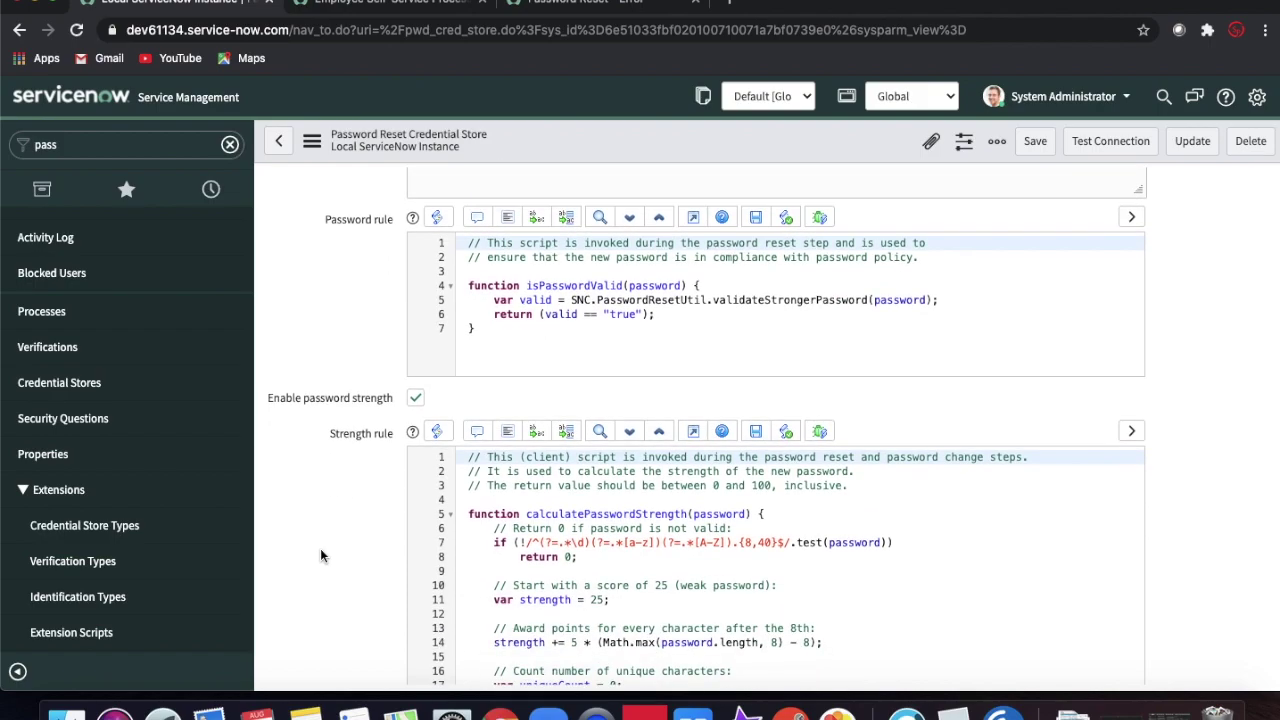
scroll(321, 555, down, 3)
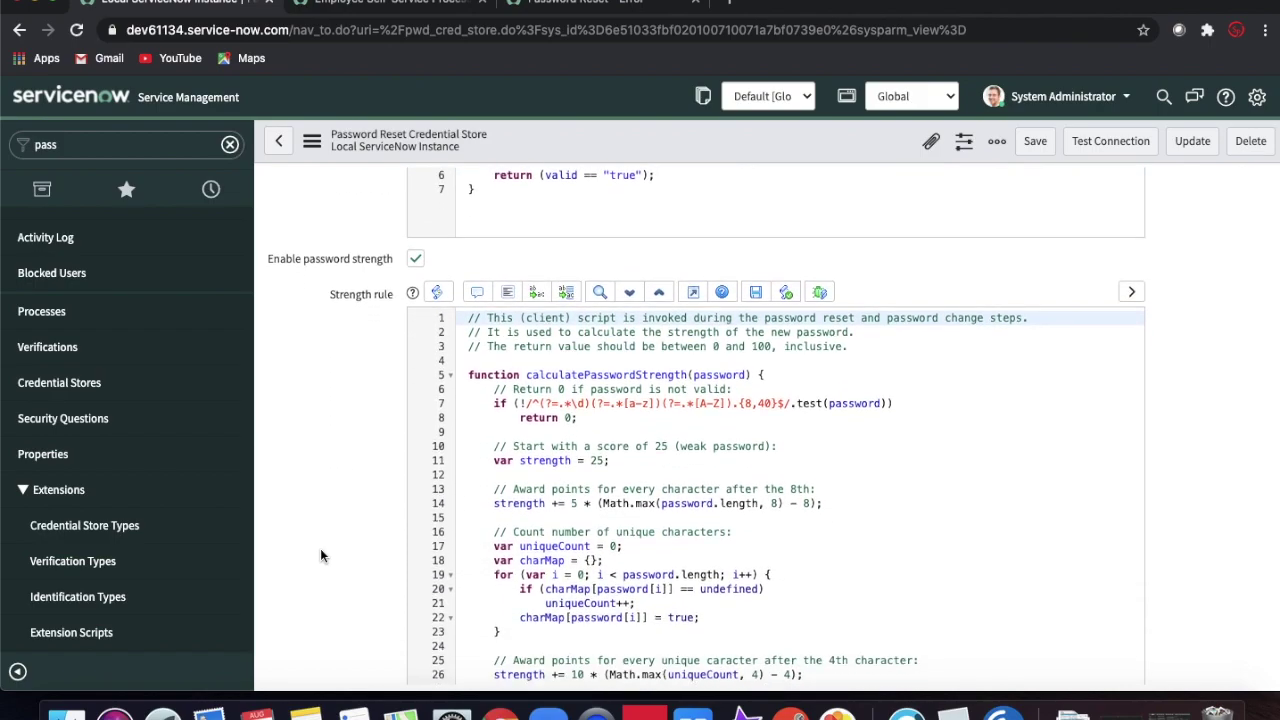
scroll(320, 548, down, 4)
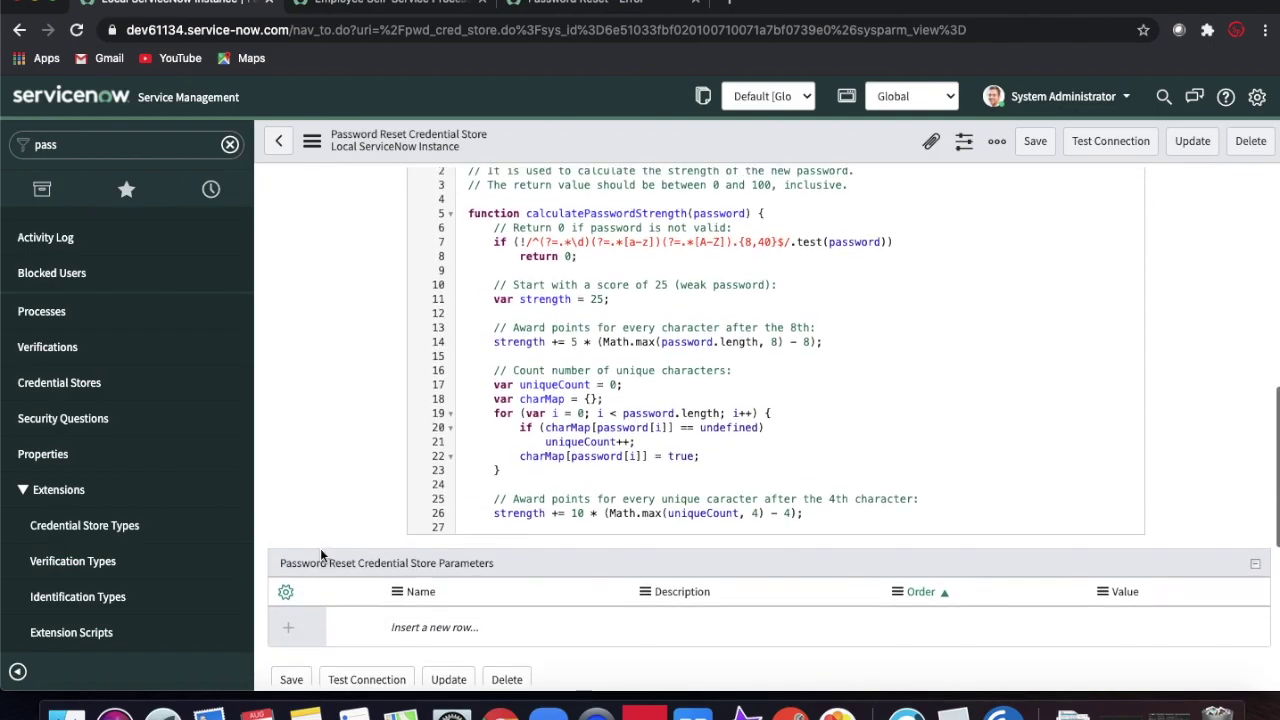
scroll(320, 550, up, 15)
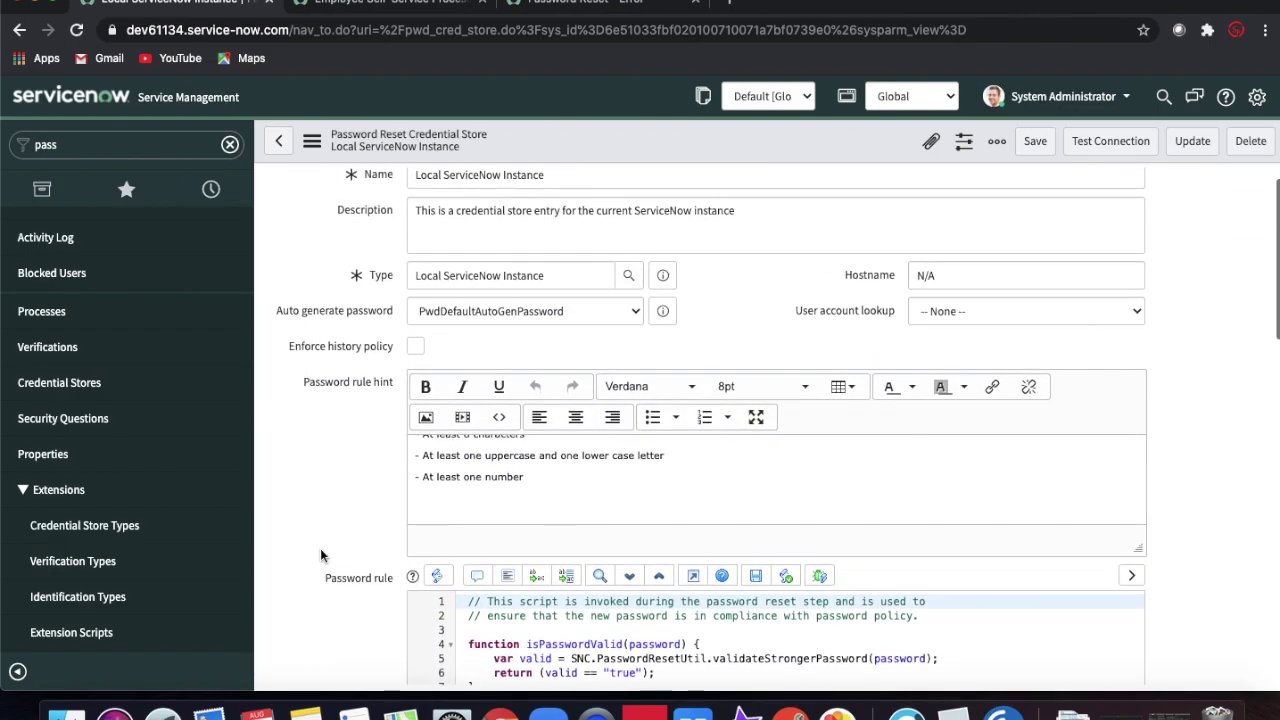
- Check the auto-generate password methods, then open the linked credential store type record
click(497, 316)
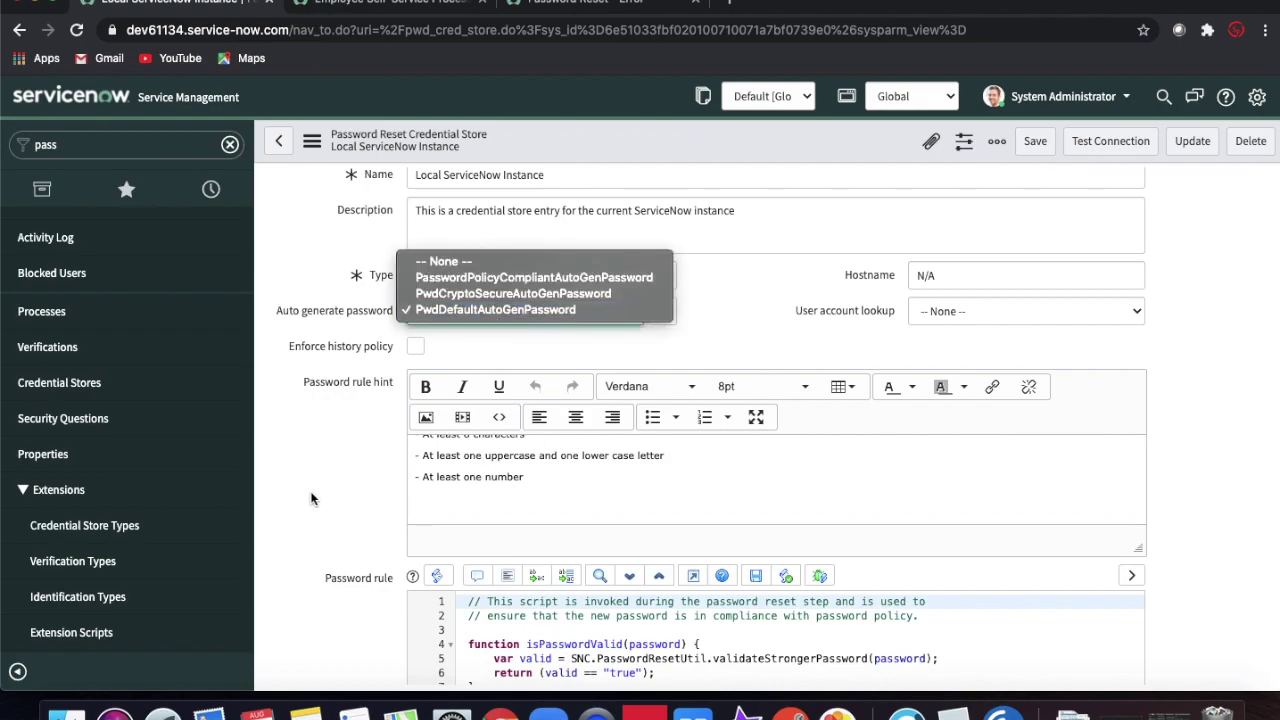
scroll(311, 498, up, 1)
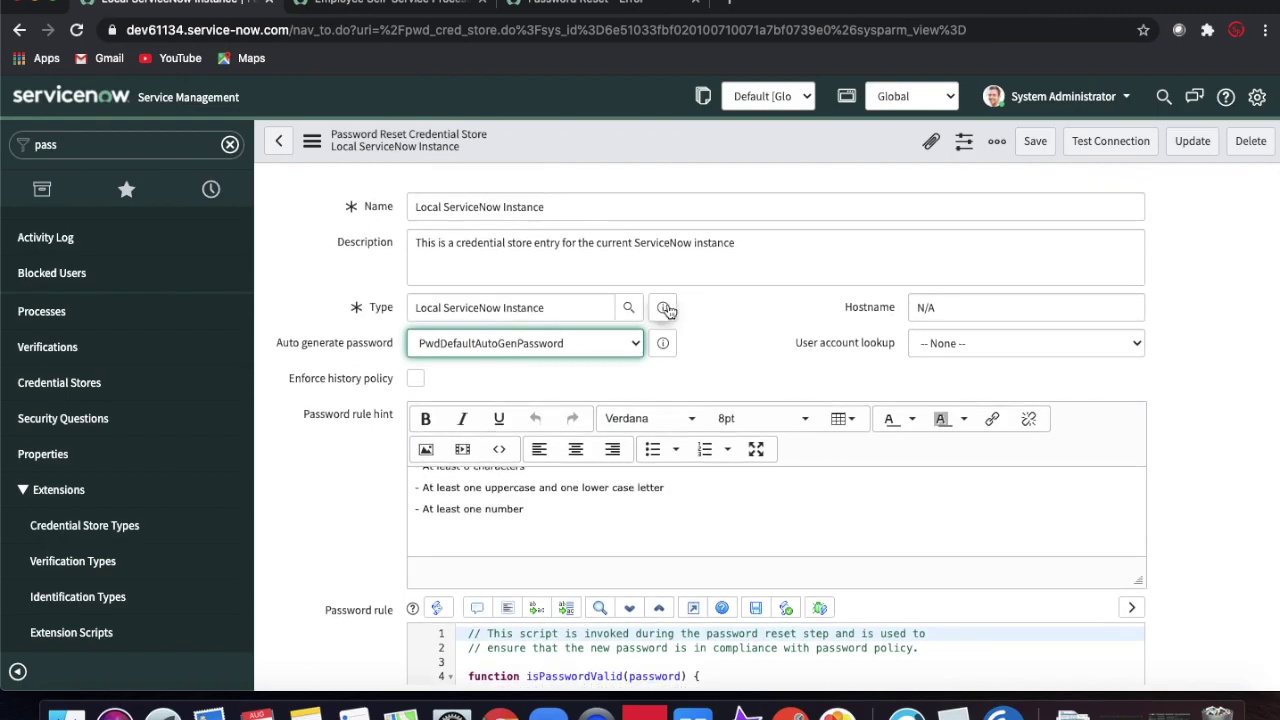
click(664, 308)
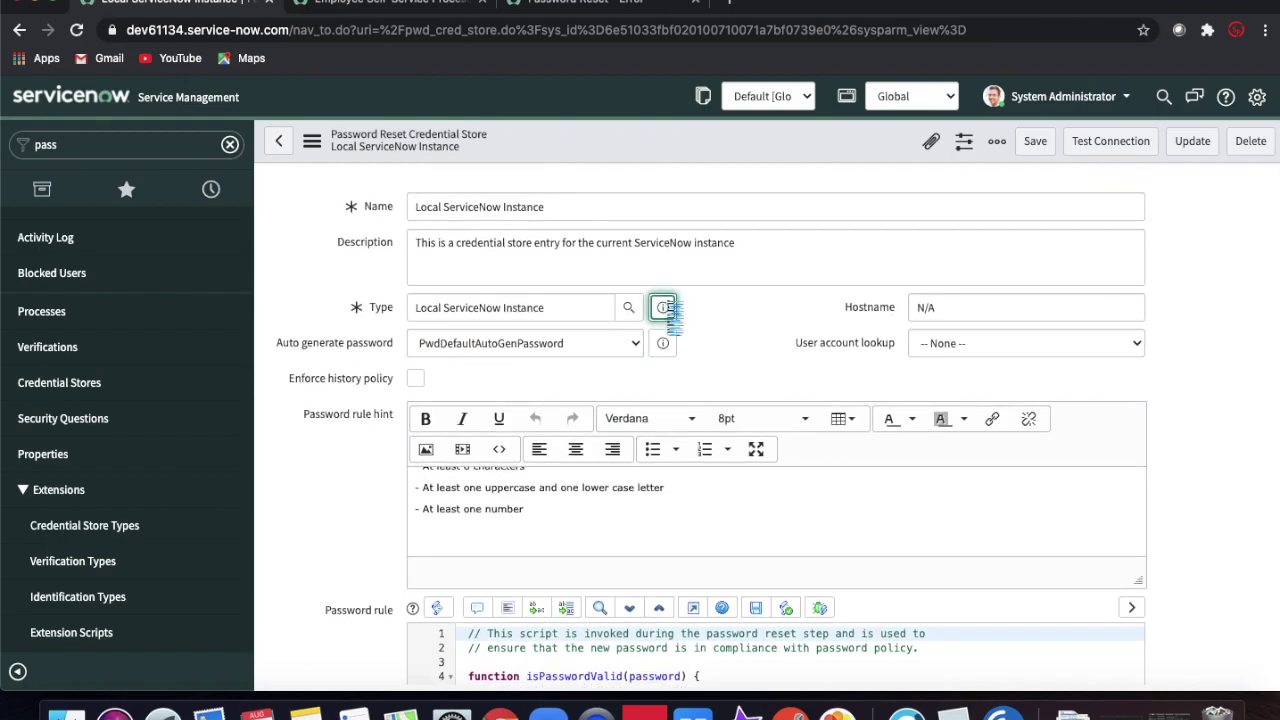
click(912, 356)
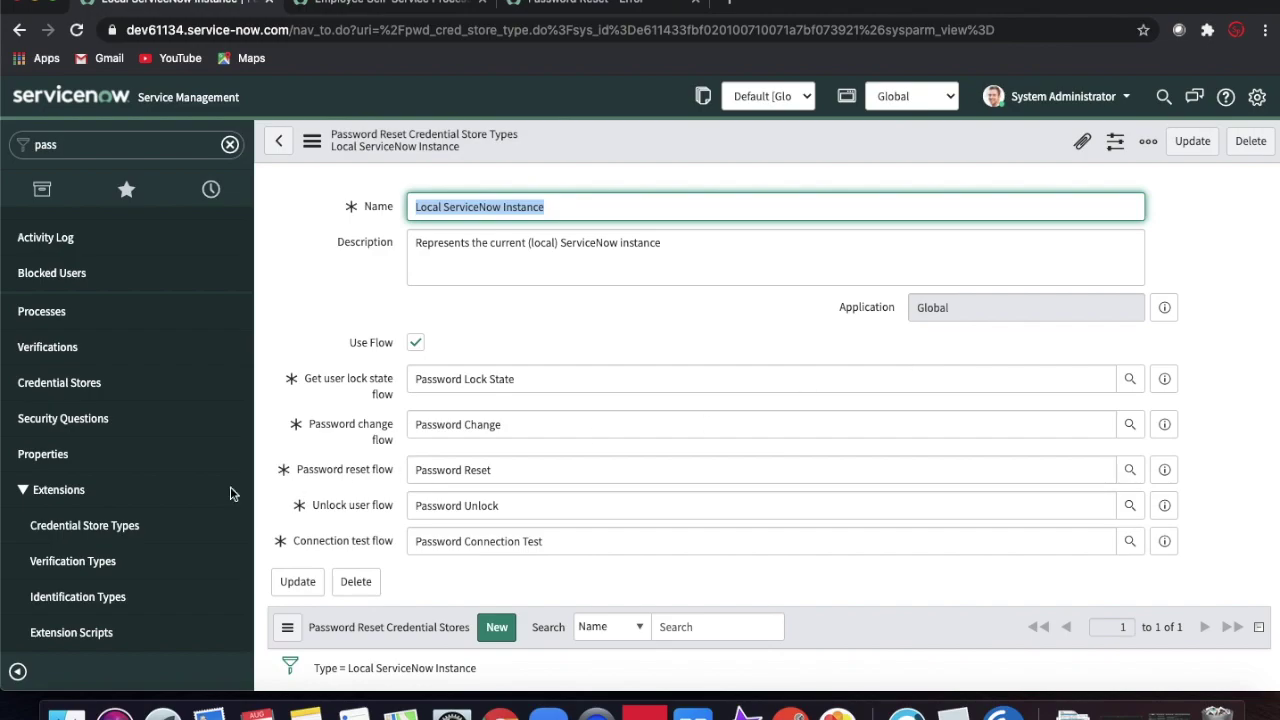
- Open the password reset enrollment page and show its QA Verification question and answer fields
scroll(116, 493, down, 3)
scroll(116, 493, down, 2)
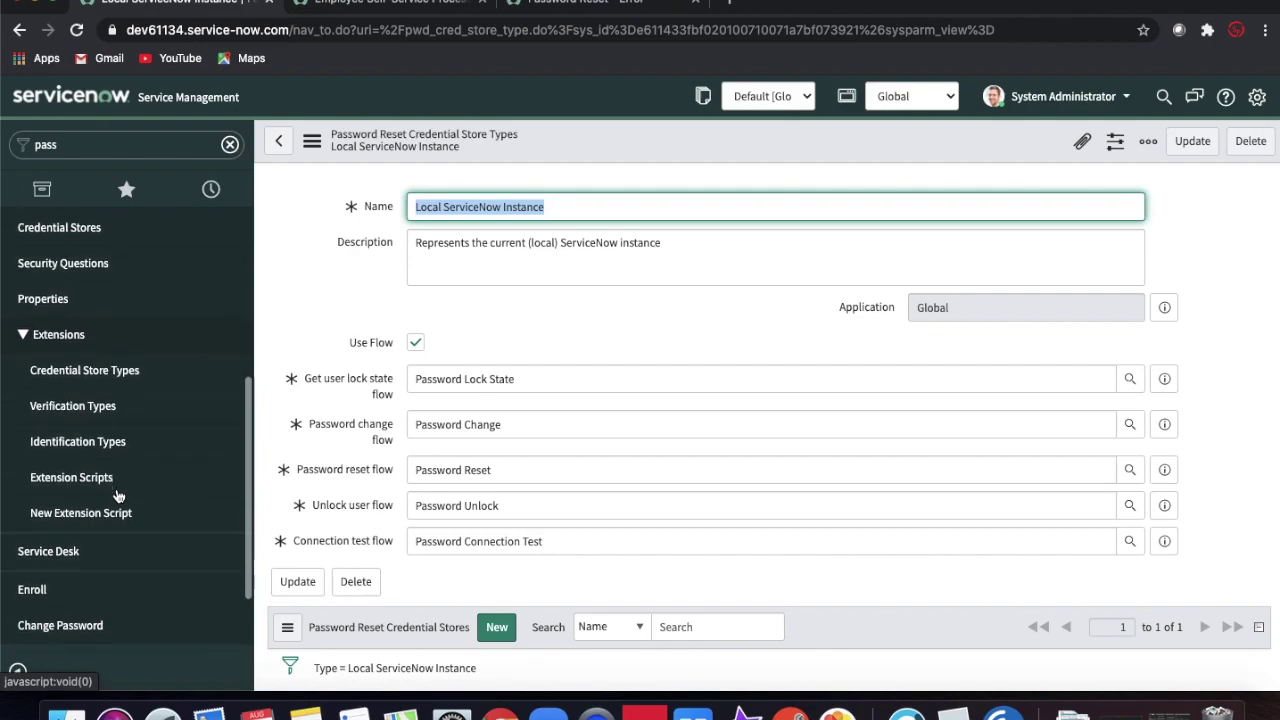
click(45, 538)
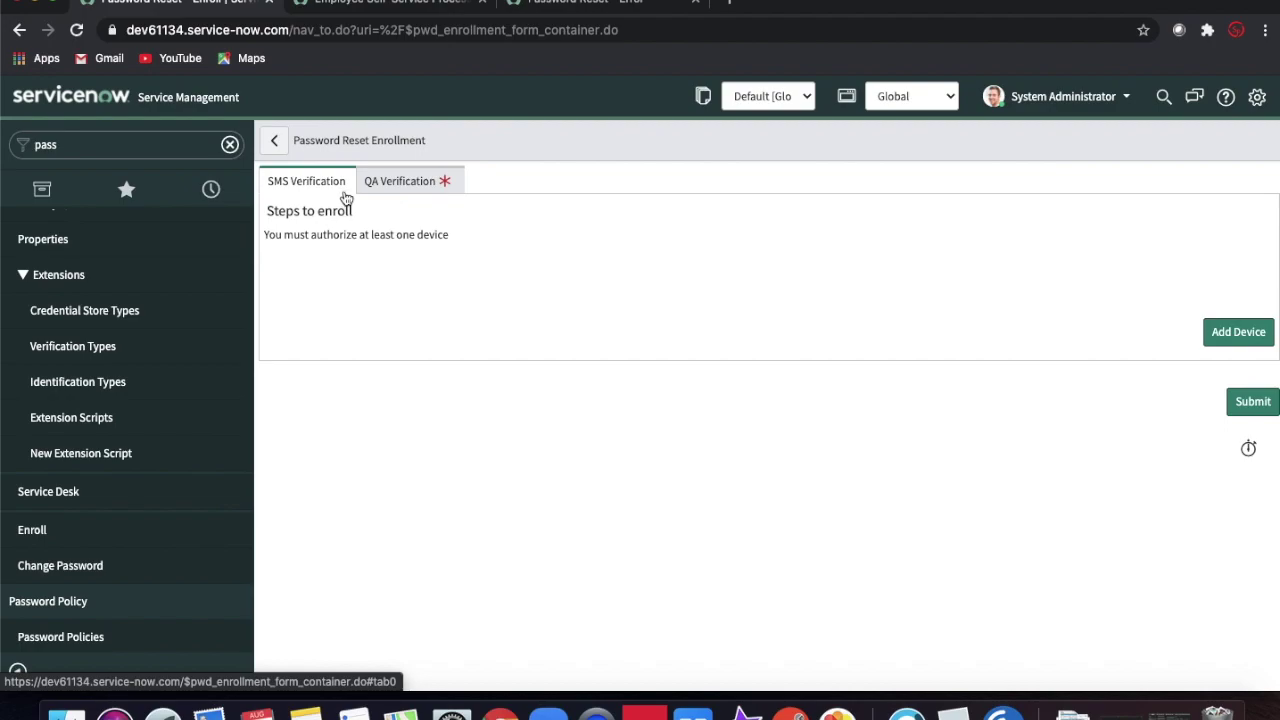
click(394, 189)
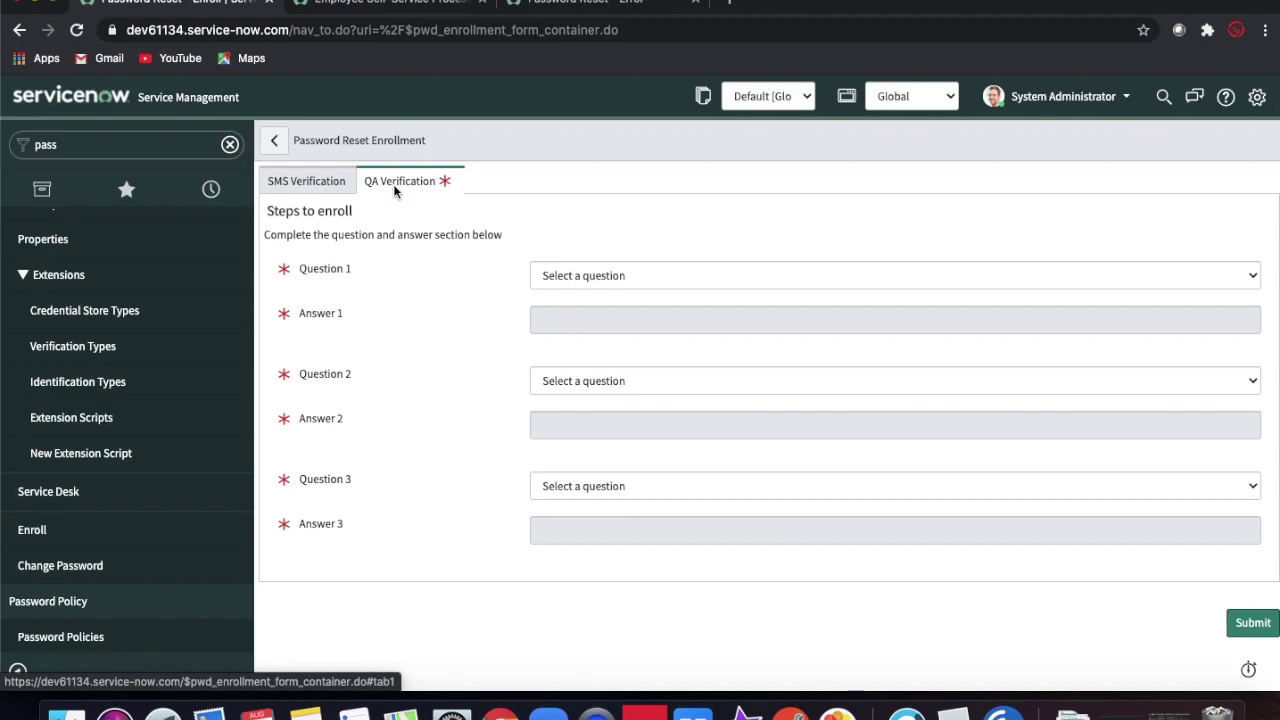
scroll(174, 348, up, 5)
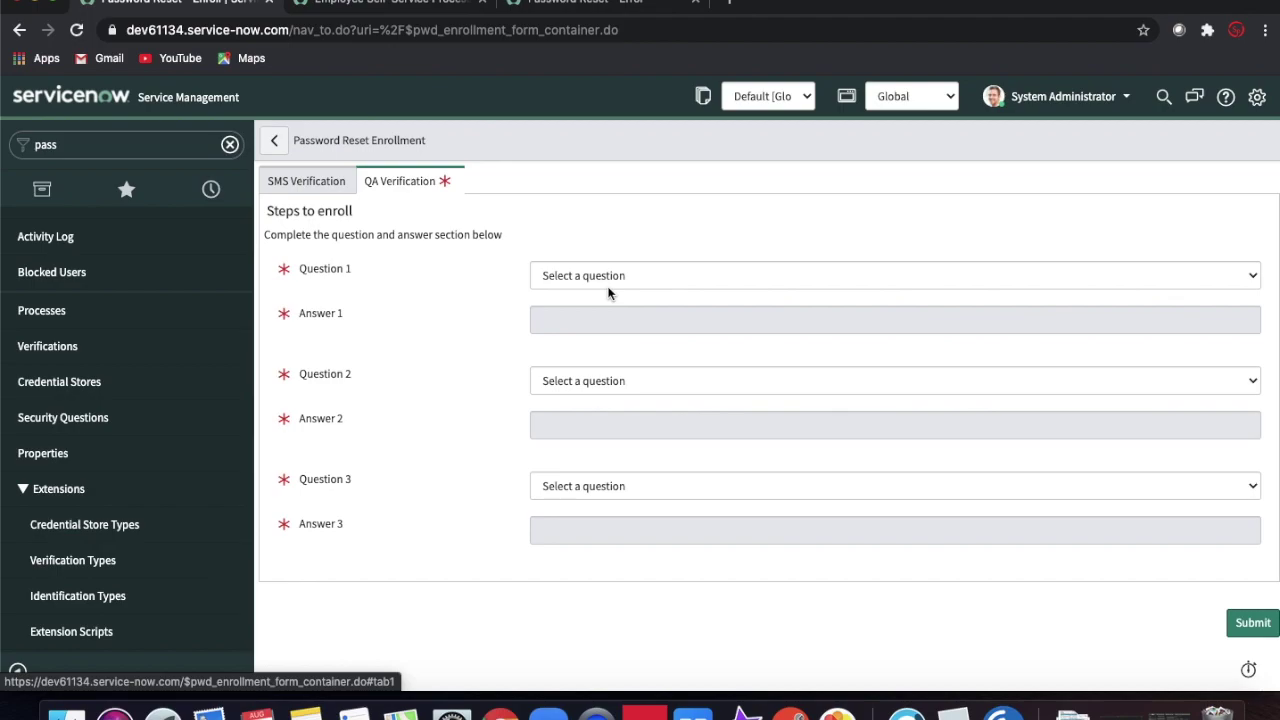
scroll(168, 400, down, 3)
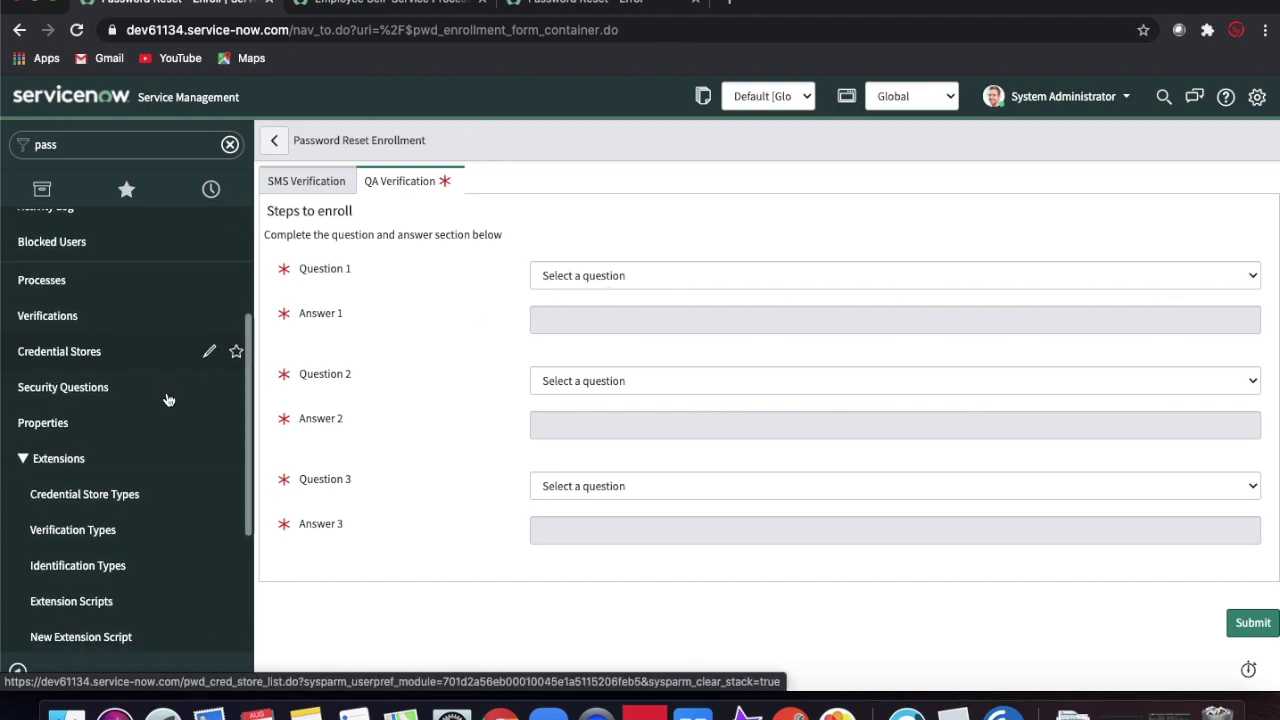
- Browse the Question 1 and 2 choices, then view the Password Reset Questions list in a new tab
click(688, 275)
scroll(622, 503, down, 8)
scroll(622, 503, down, 2)
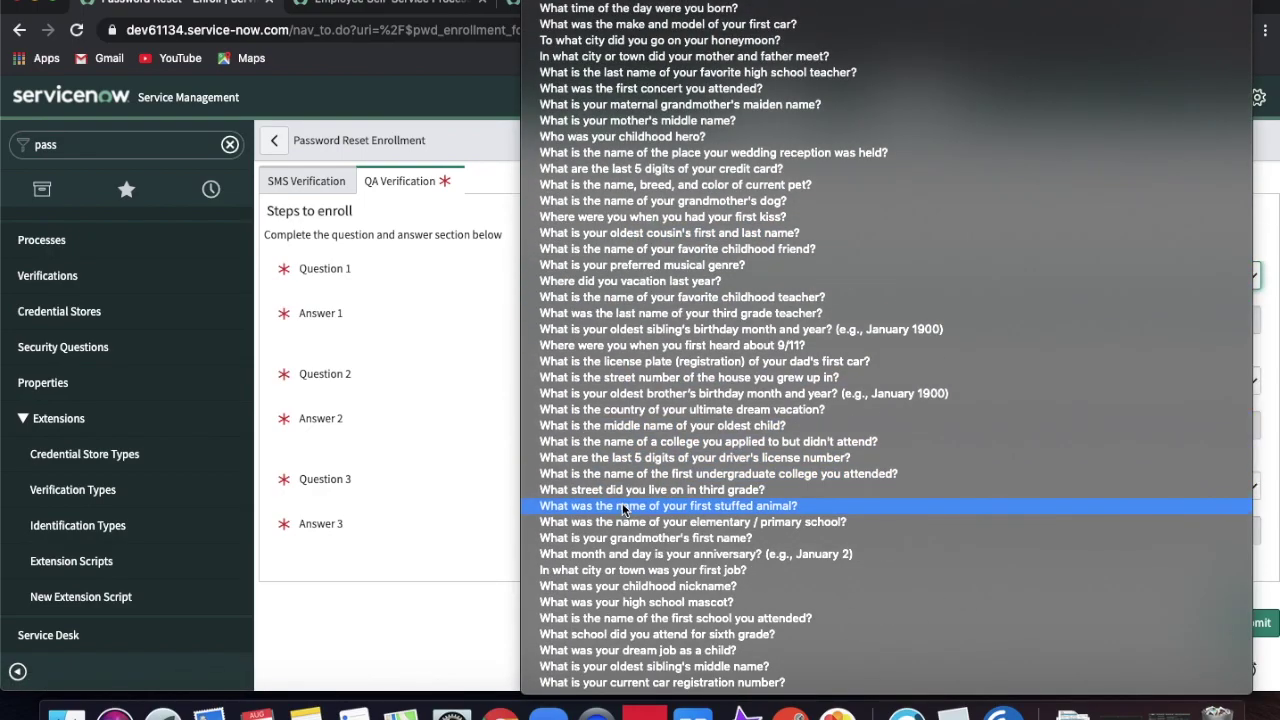
click(462, 520)
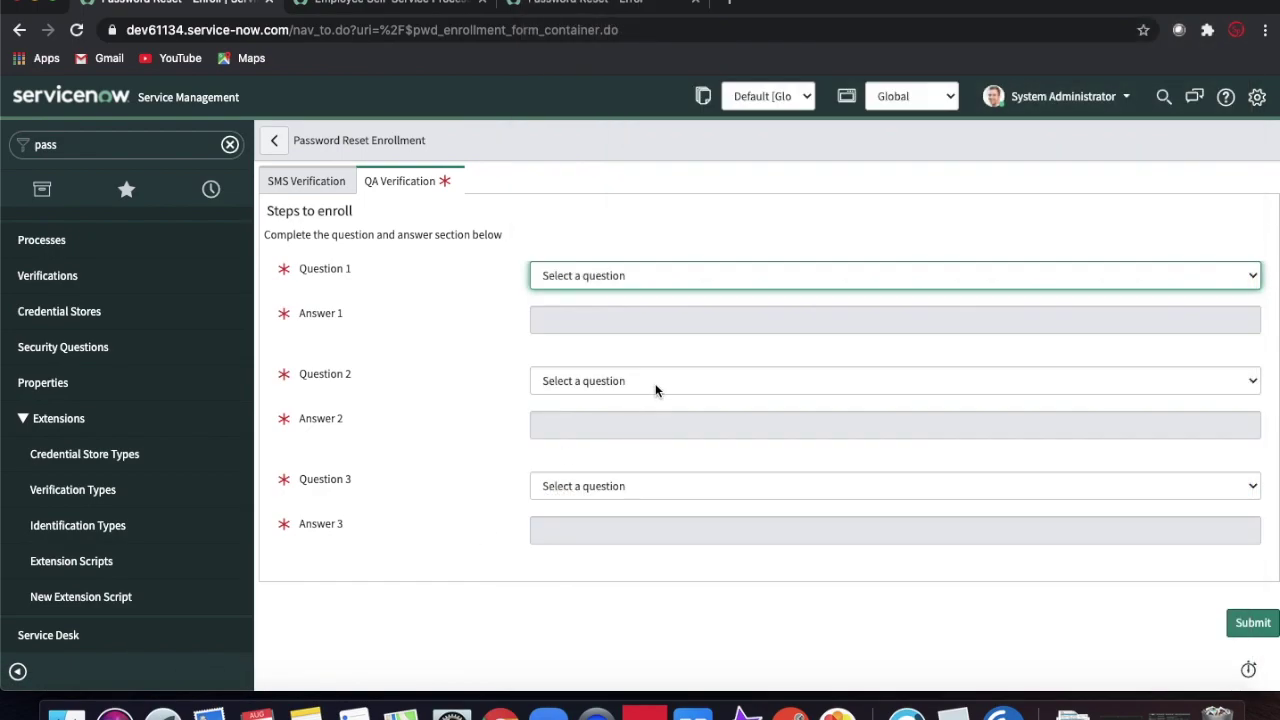
click(655, 381)
click(444, 469)
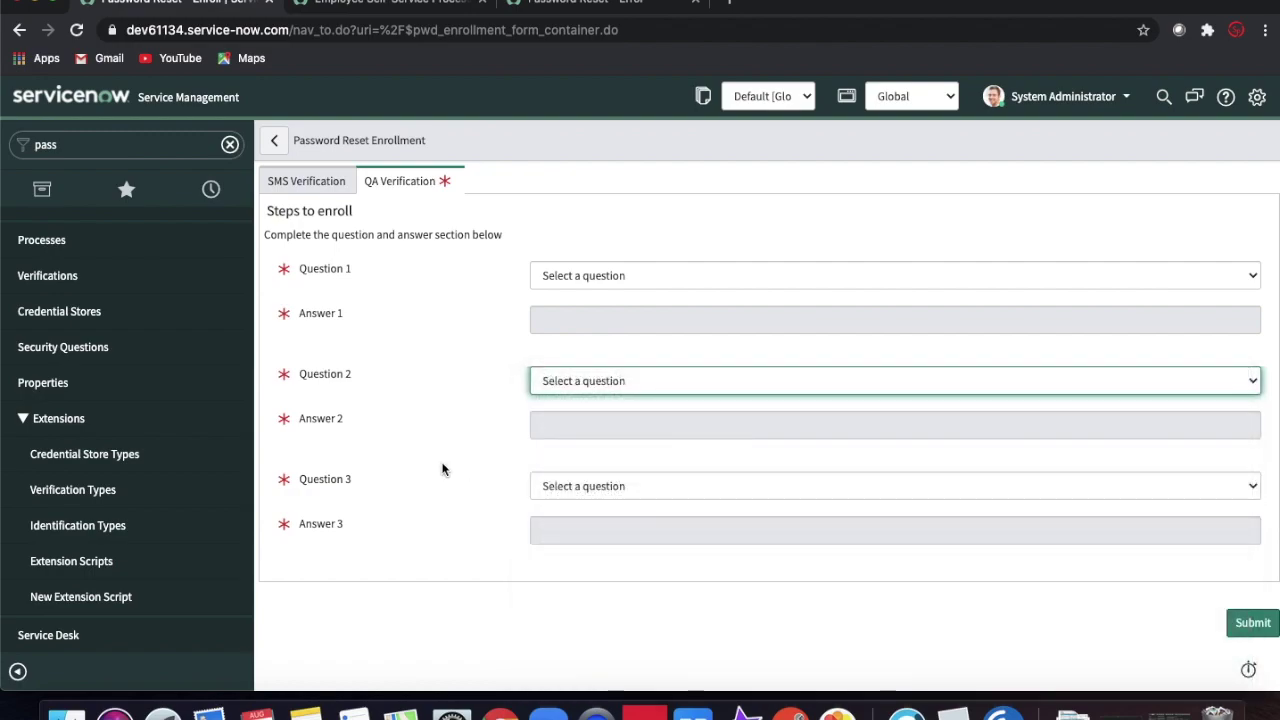
super+click(101, 363)
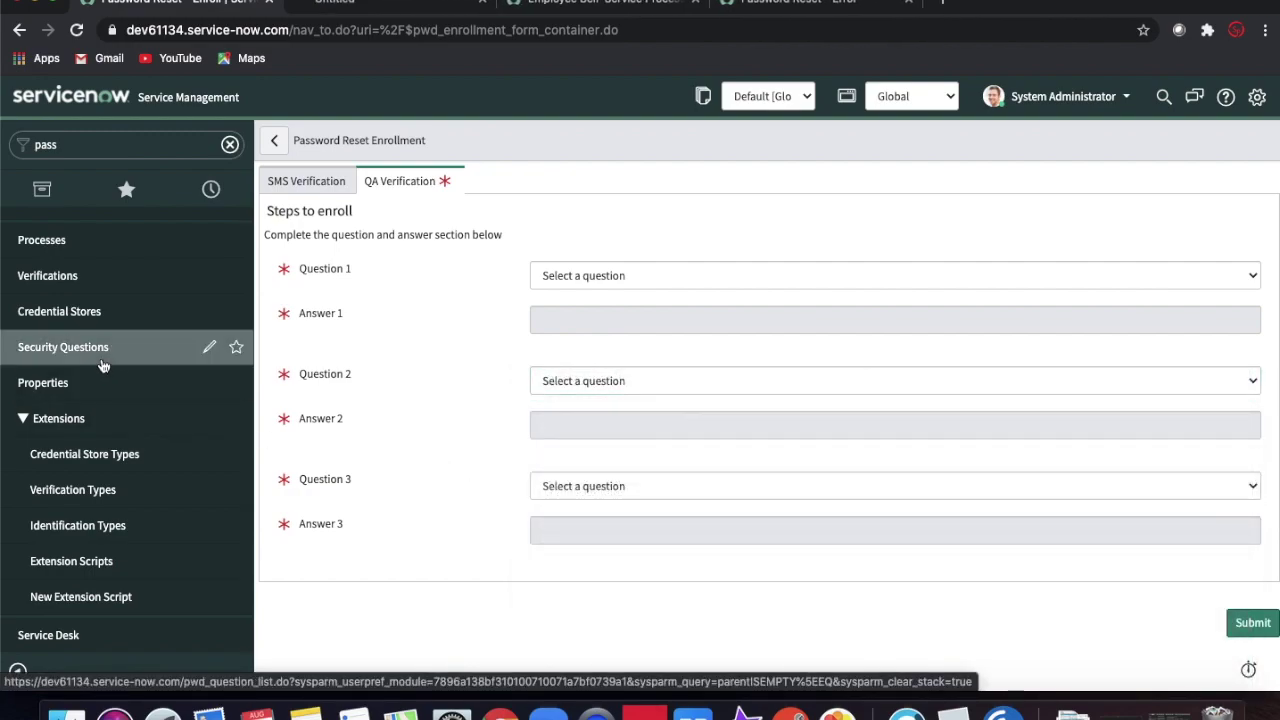
click(372, 5)
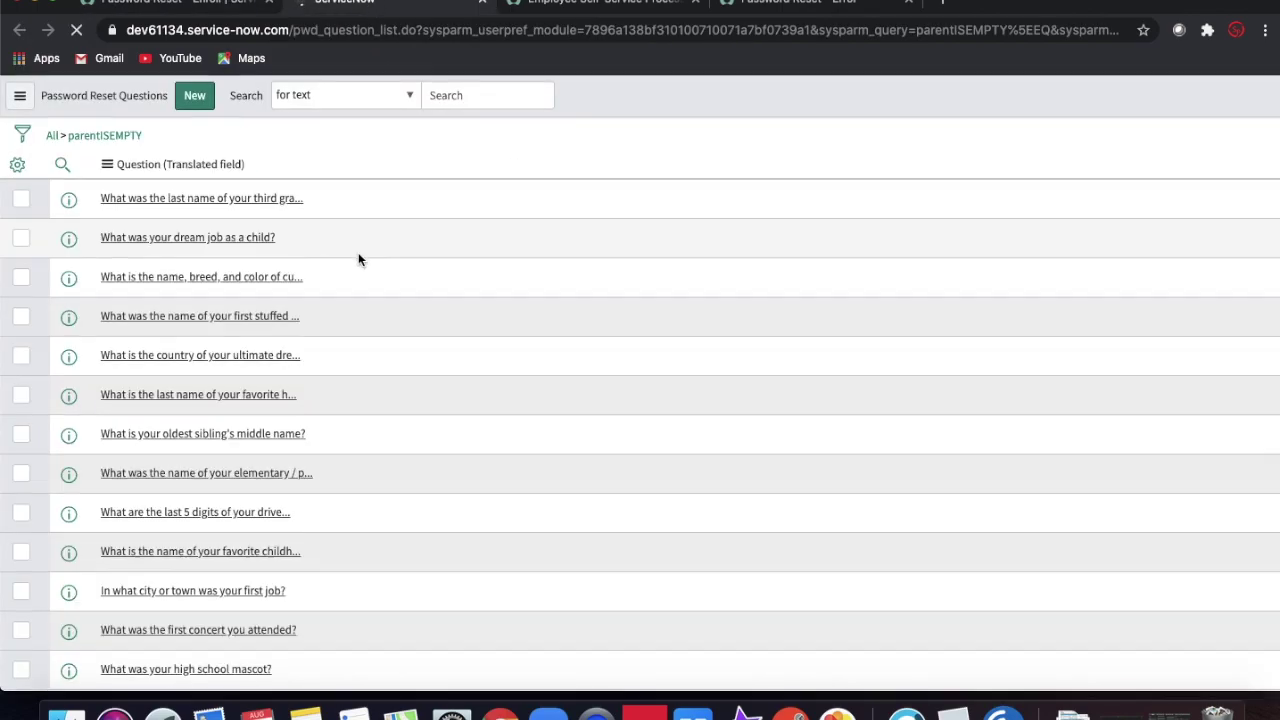
- Close the questions tab, set Question 1 to the childhood hero question and enter its answer
scroll(358, 259, down, 5)
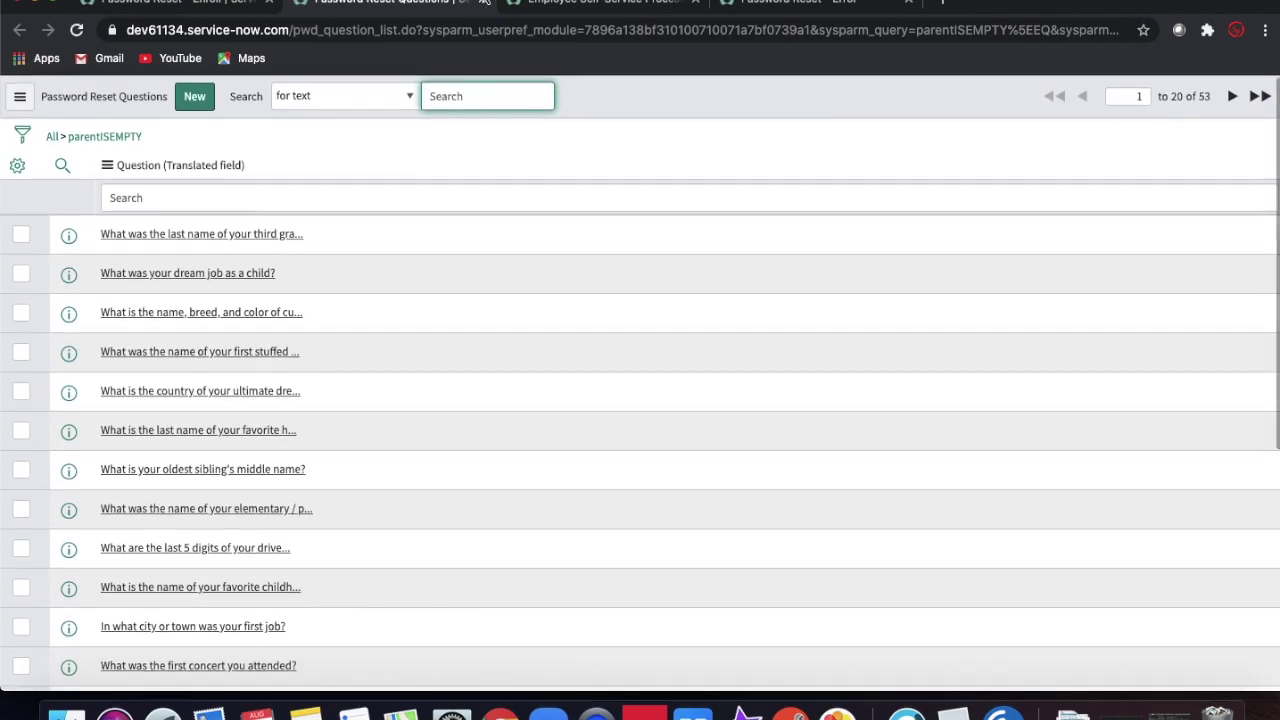
click(483, 2)
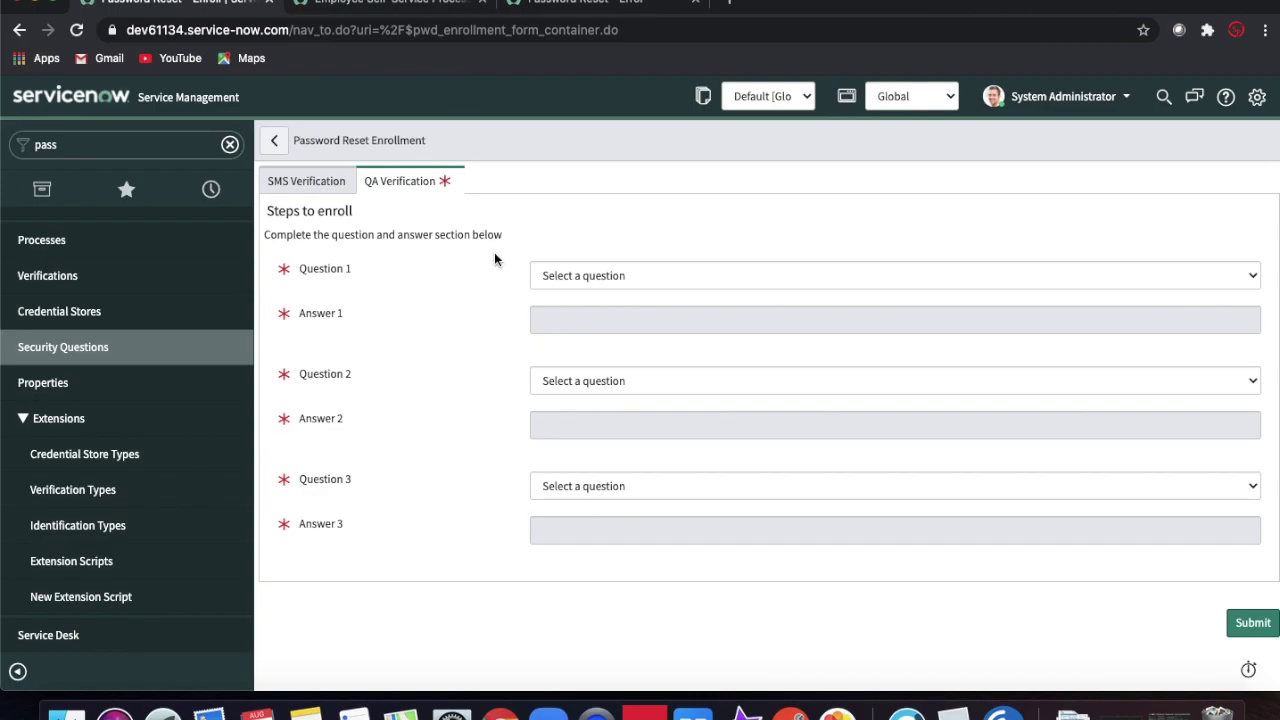
click(575, 279)
click(622, 514)
click(680, 320)
click(643, 380)
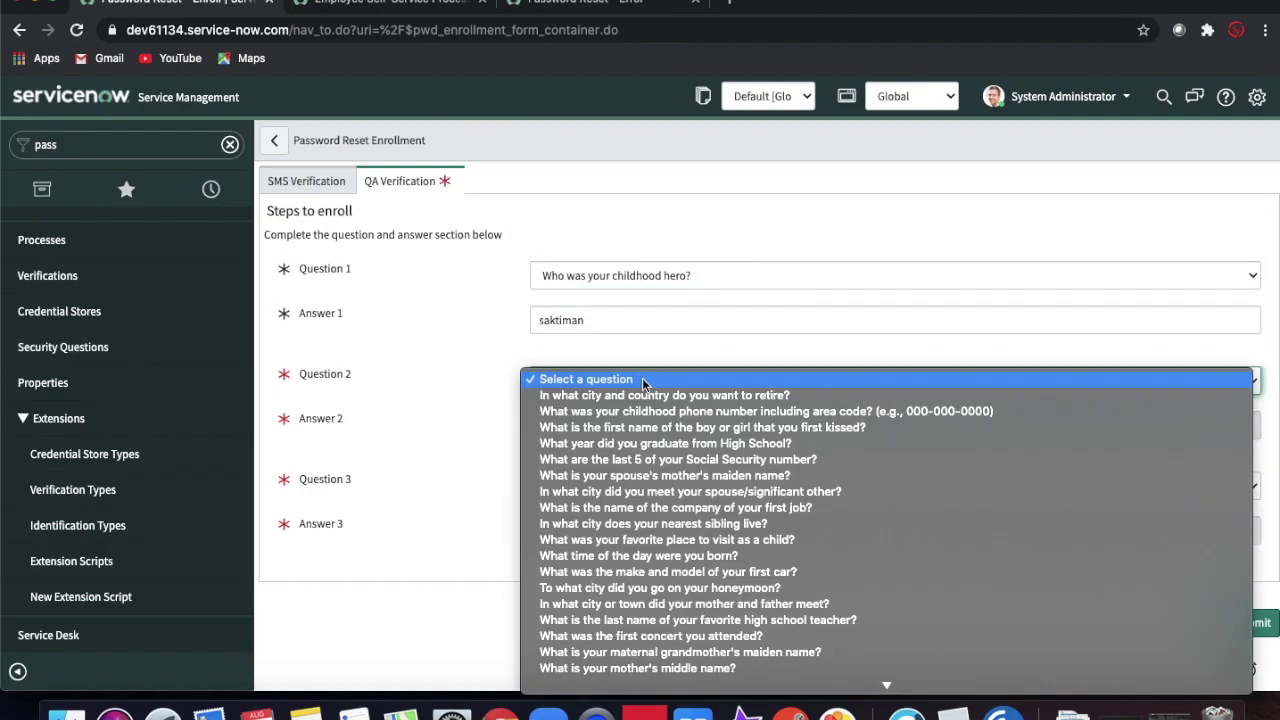
- Set Questions 2 and 3 to the time-of-day-born and childhood friend questions, answer them, and submit
click(646, 557)
click(651, 426)
click(595, 486)
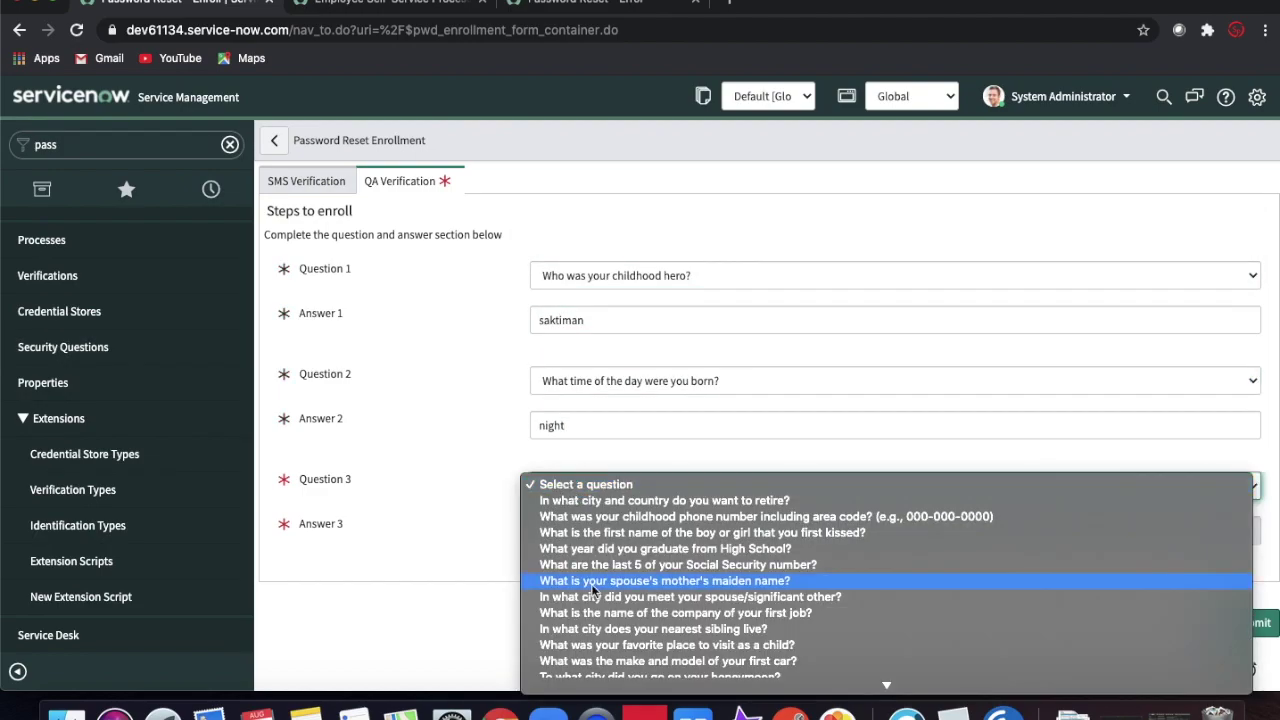
click(600, 516)
click(600, 531)
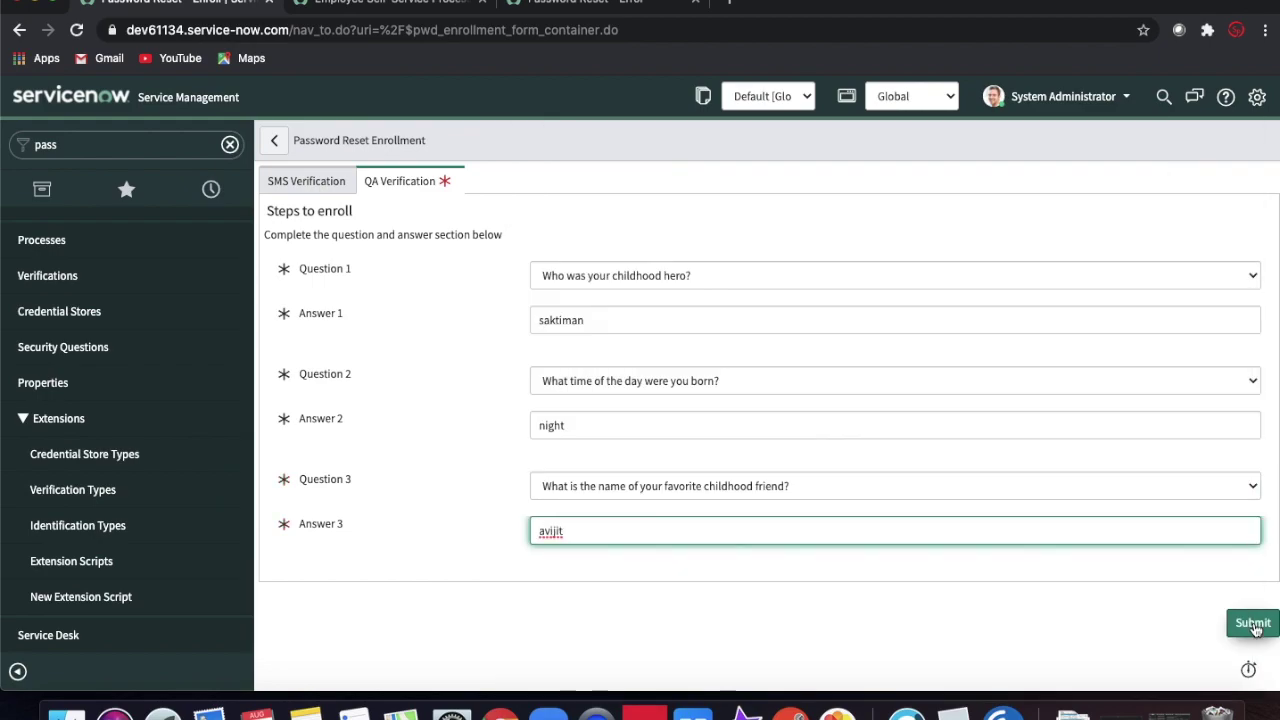
click(1251, 622)
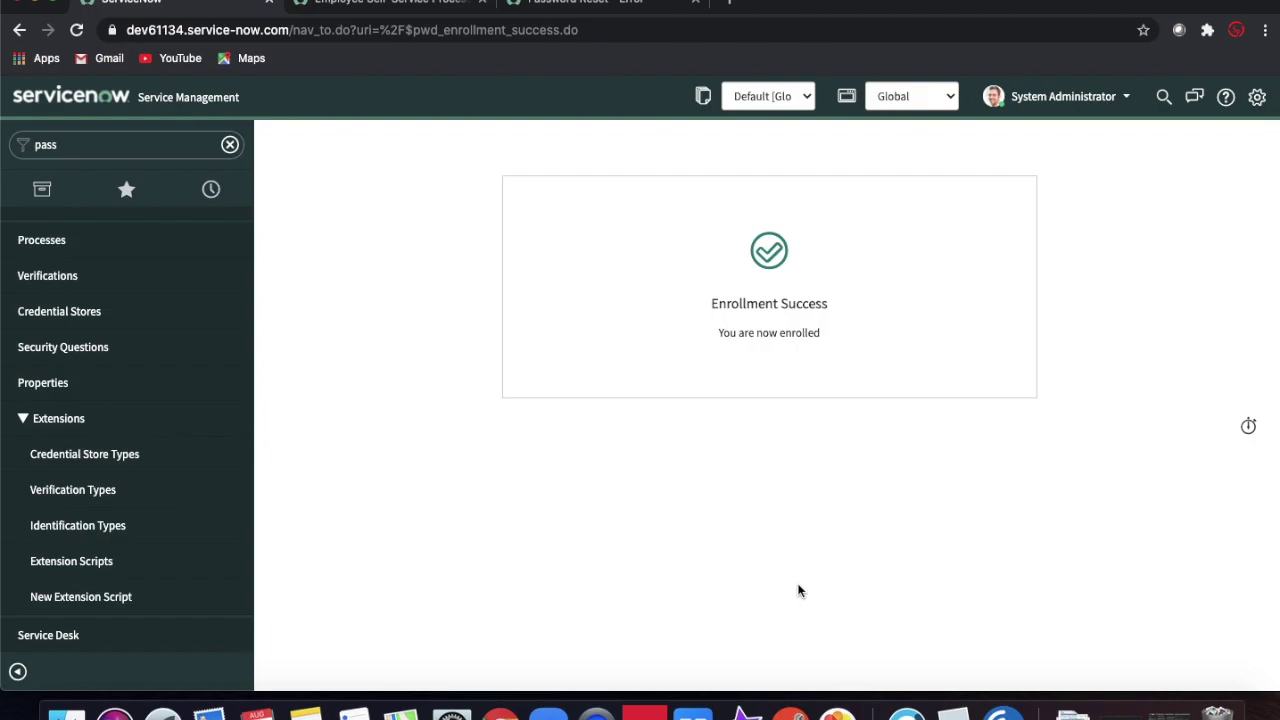
- Review the process, verification and enrollment pages, then go back from Password Reset Error to the Identify step
click(395, 3)
click(587, 5)
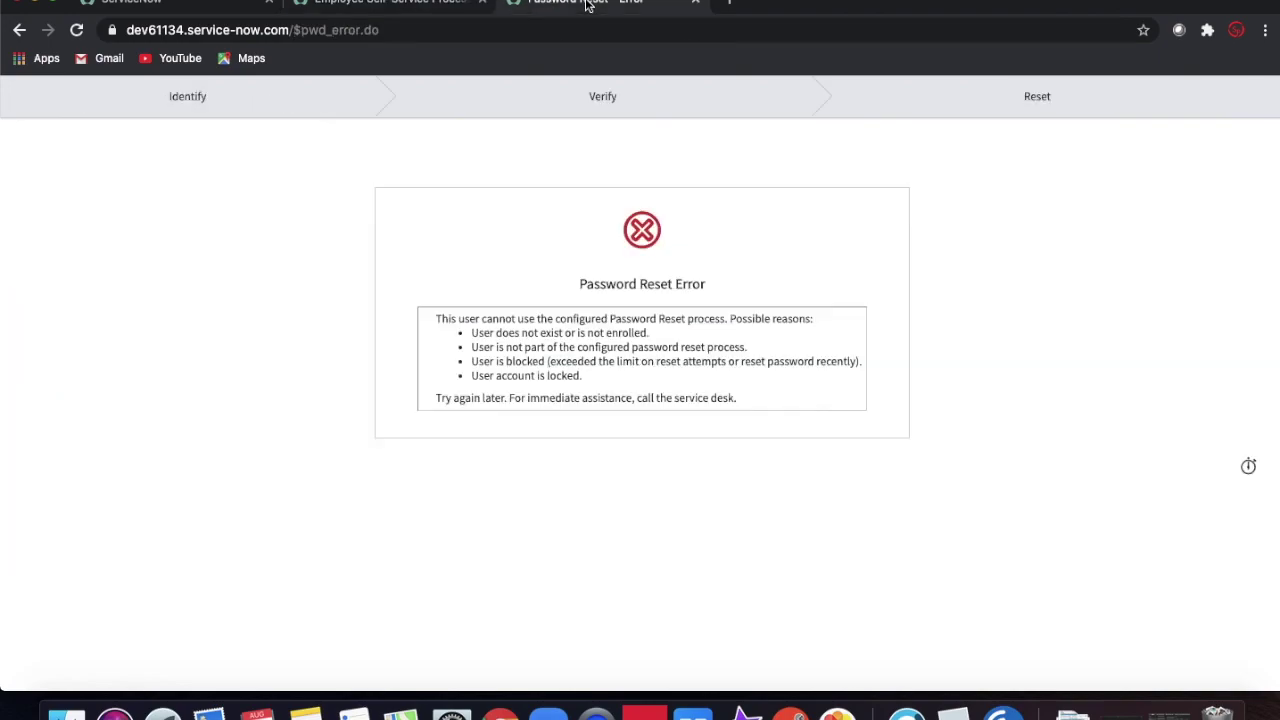
click(359, 8)
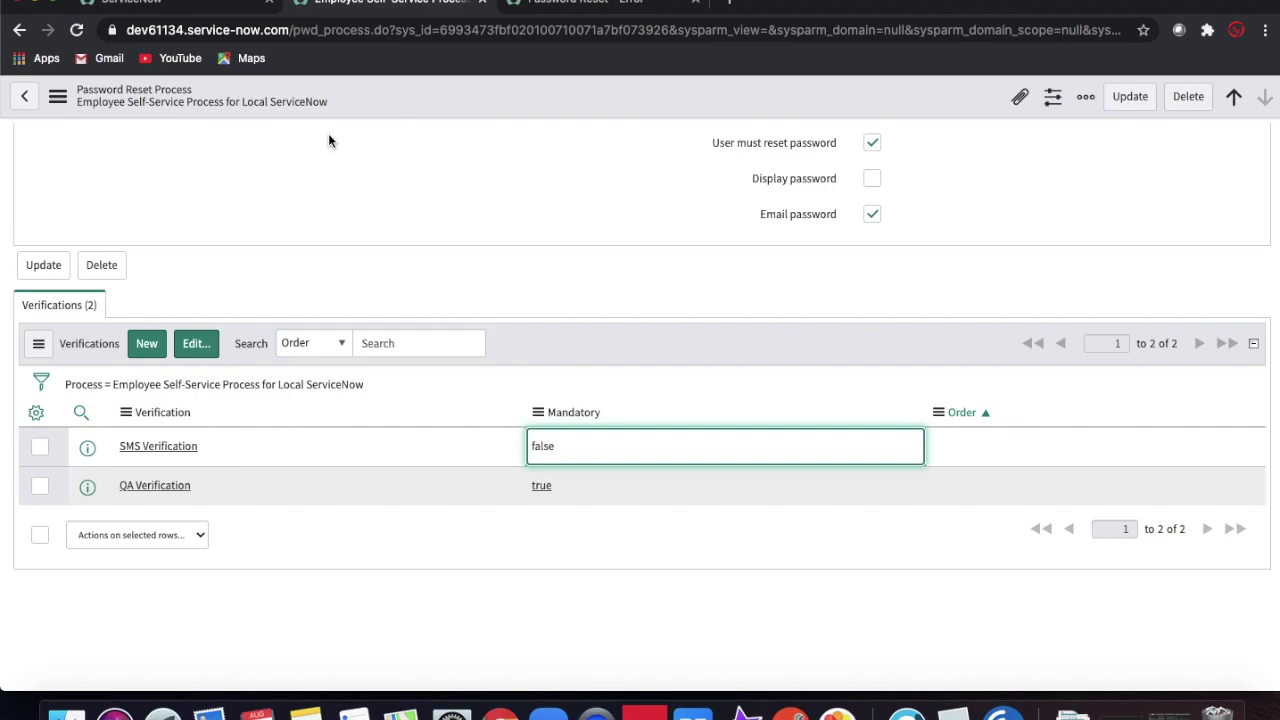
click(203, 12)
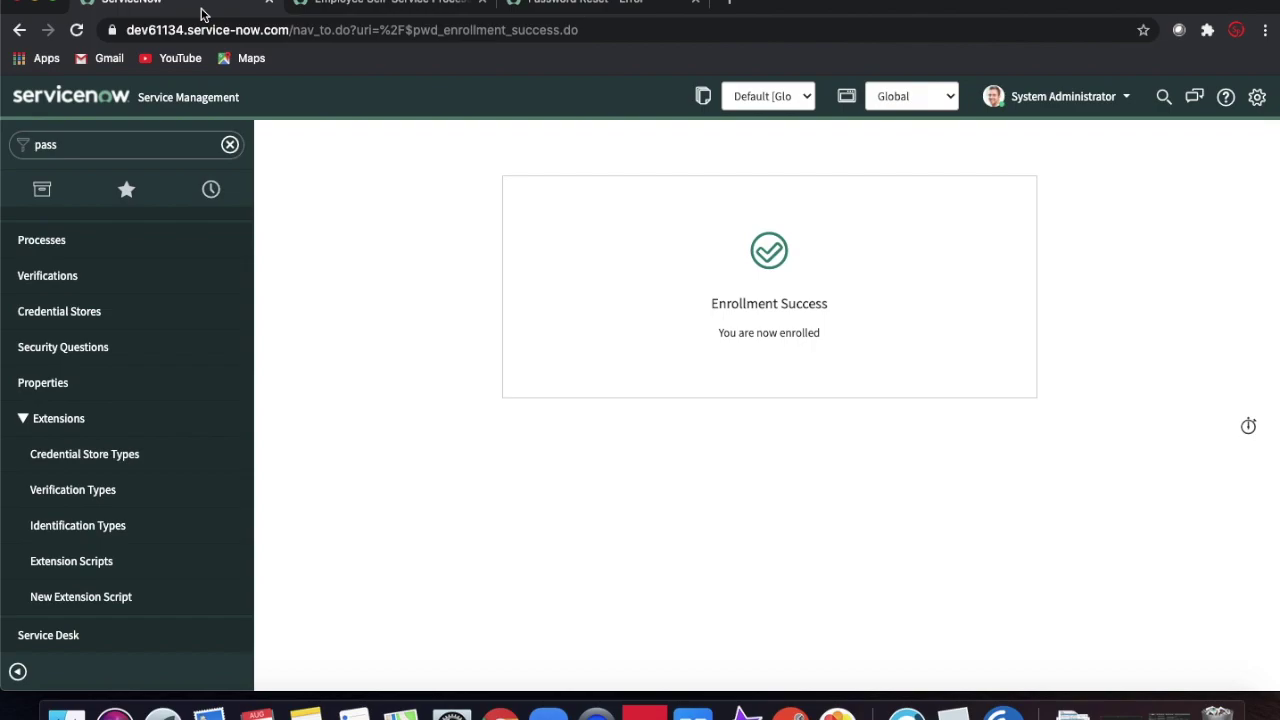
click(537, 6)
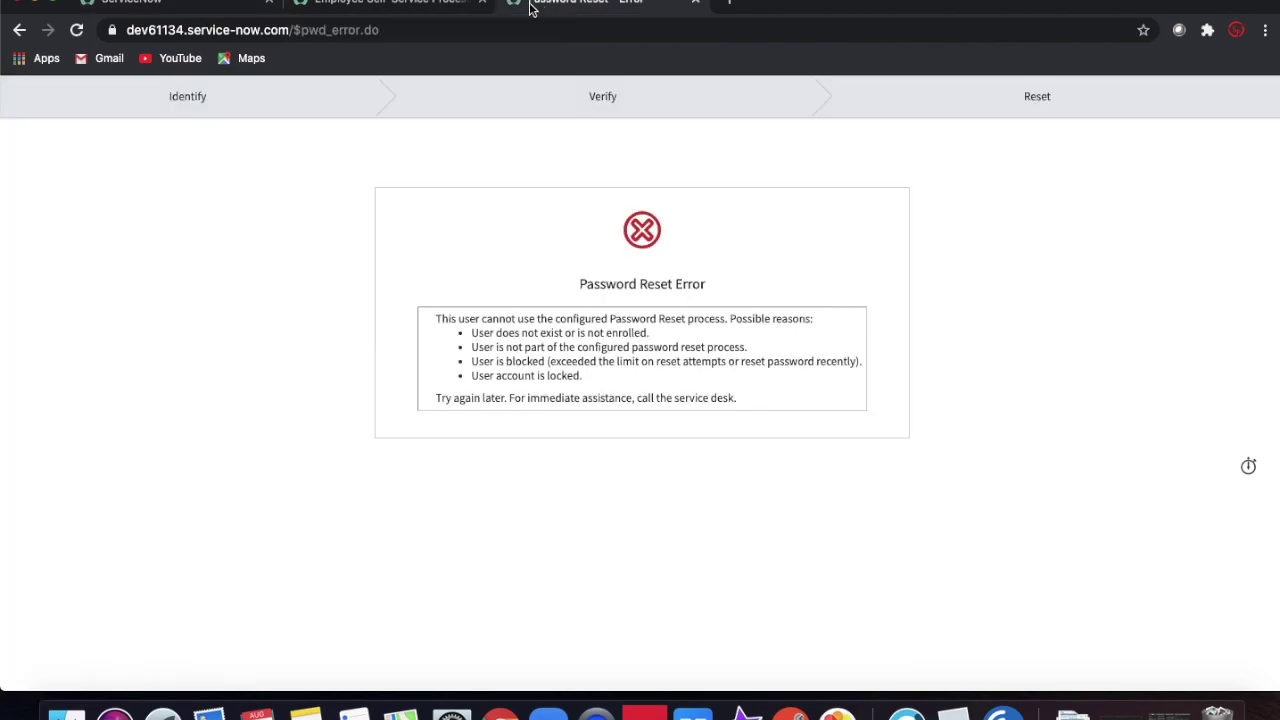
click(19, 33)
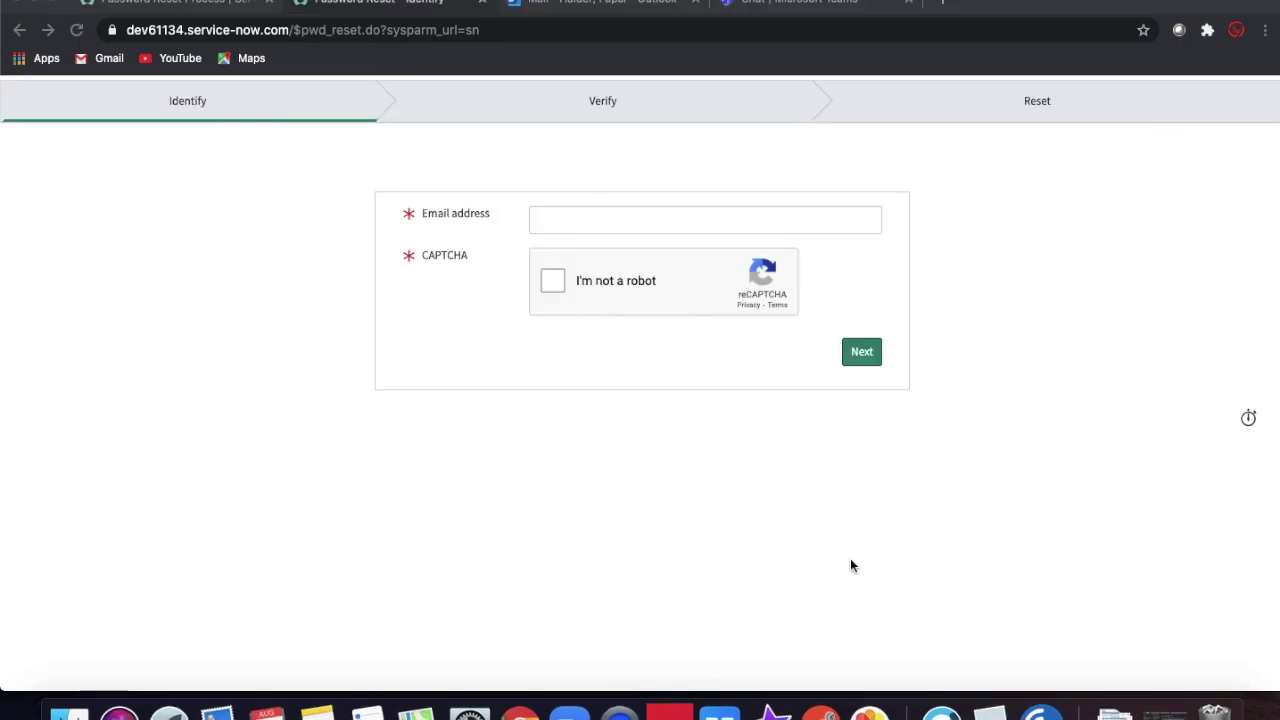
- Paste the user's email address, pass the reCAPTCHA and continue to Security Questions Verification
click(559, 226)
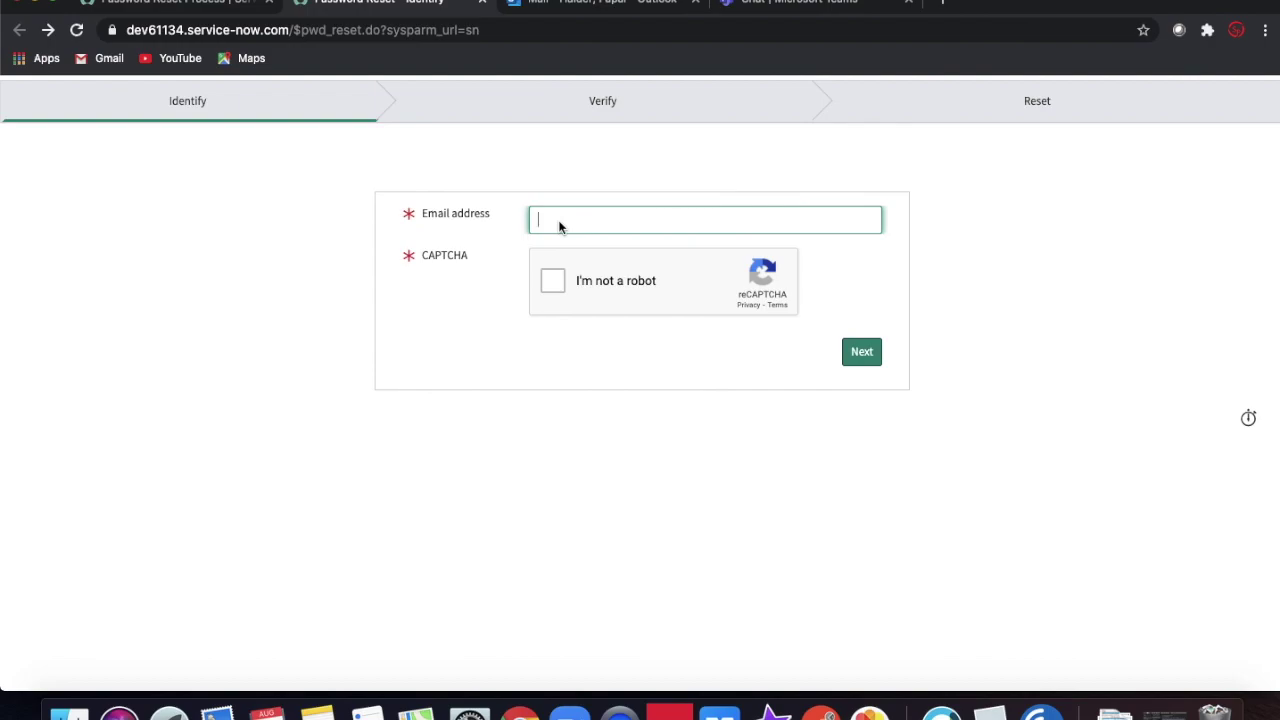
key(super+v)
click(552, 281)
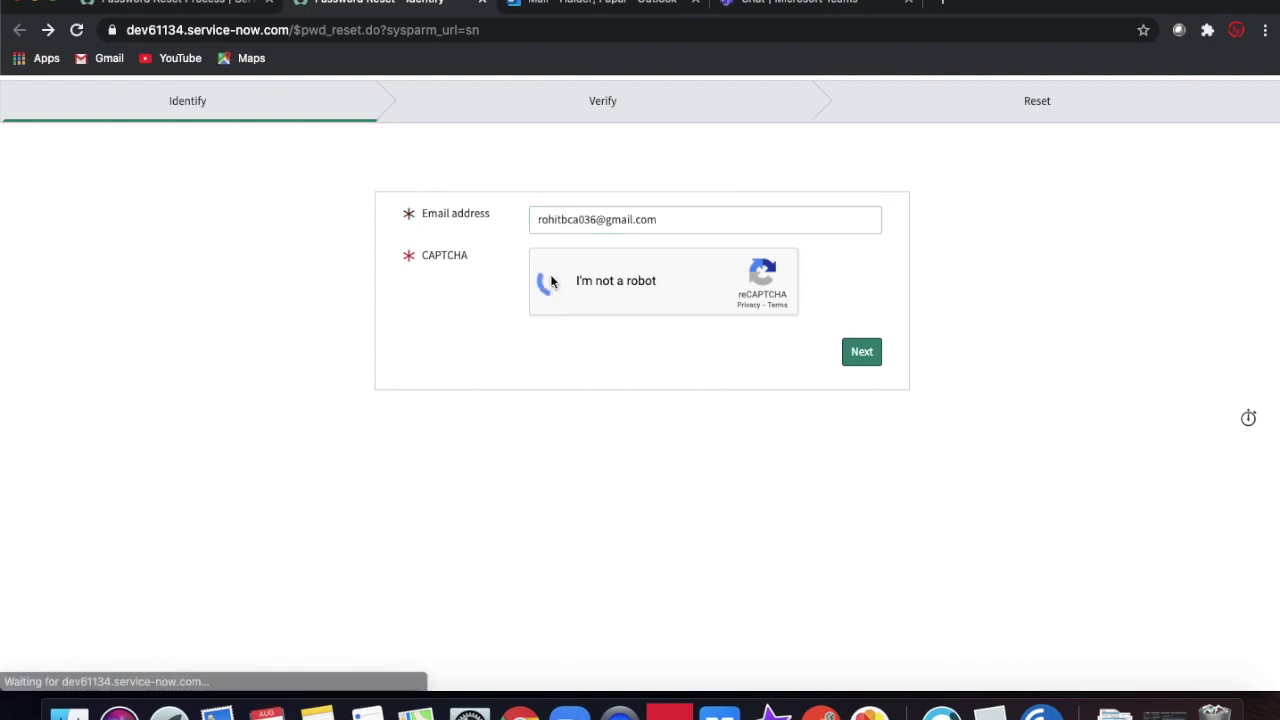
click(869, 350)
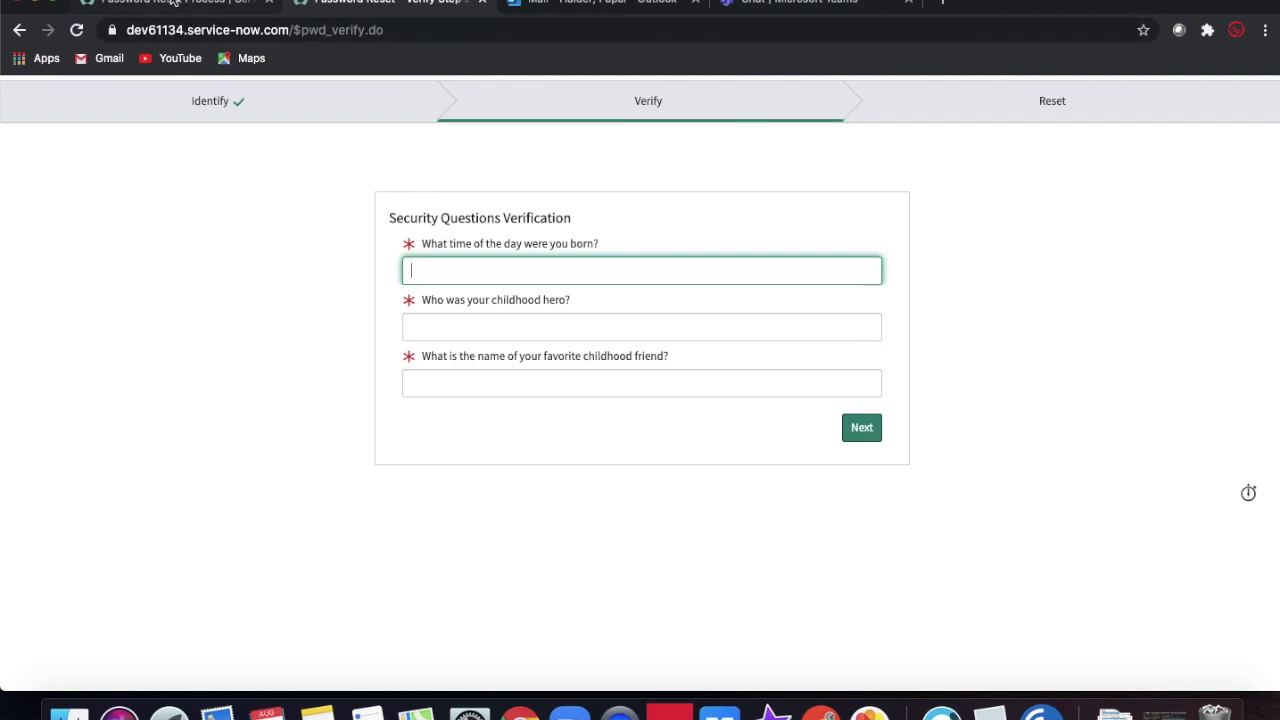
- Open the Password Reset Verifications list from the admin navigator, checking the security questions step in between
click(172, 2)
click(84, 317)
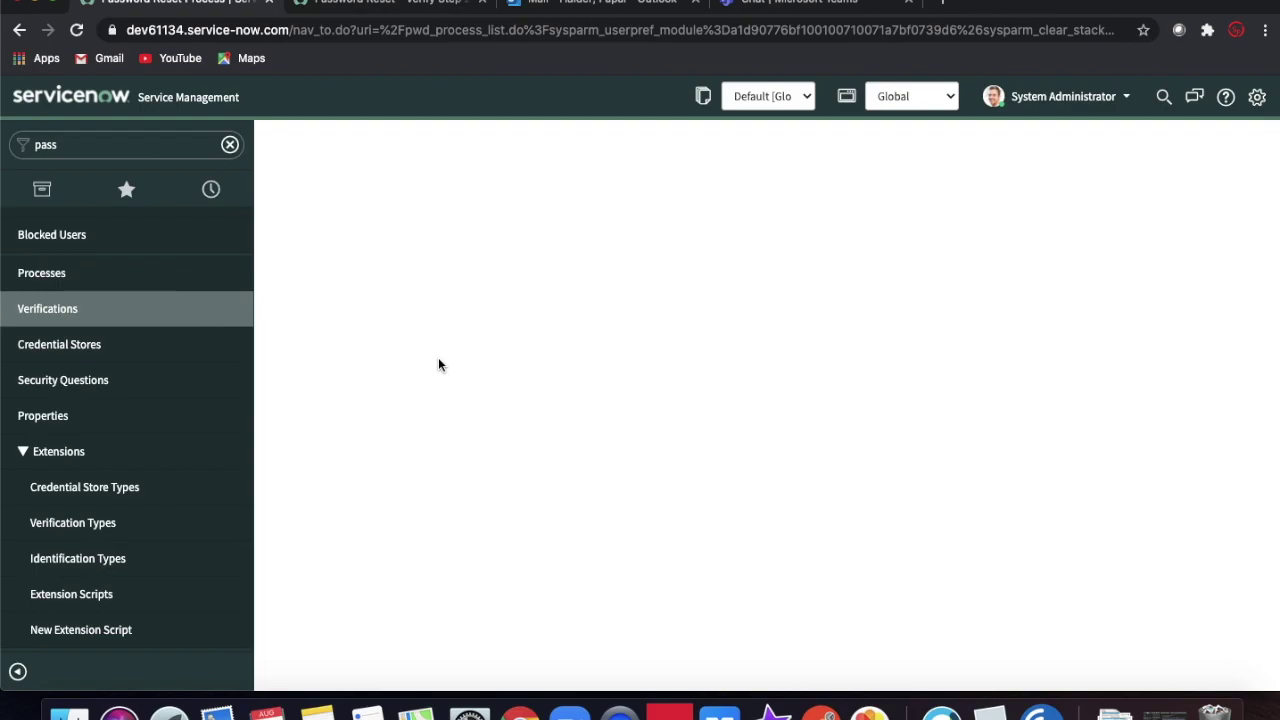
click(418, 10)
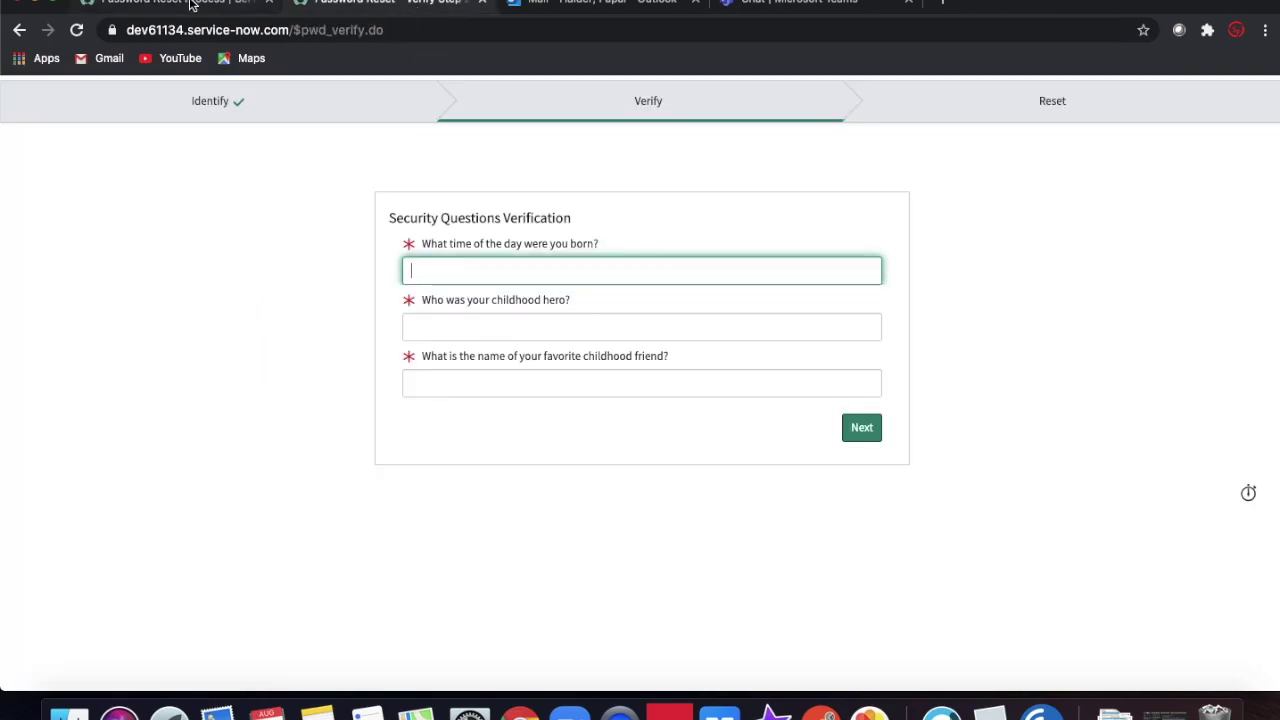
click(194, 6)
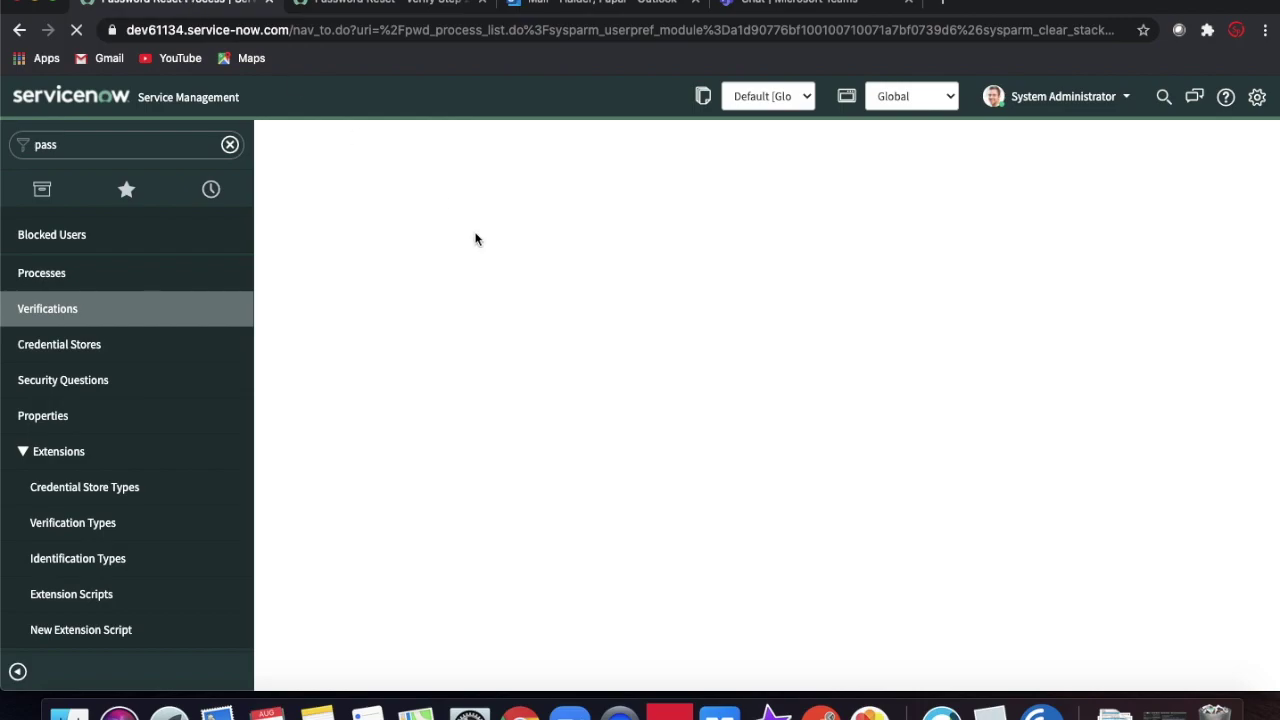
click(396, 10)
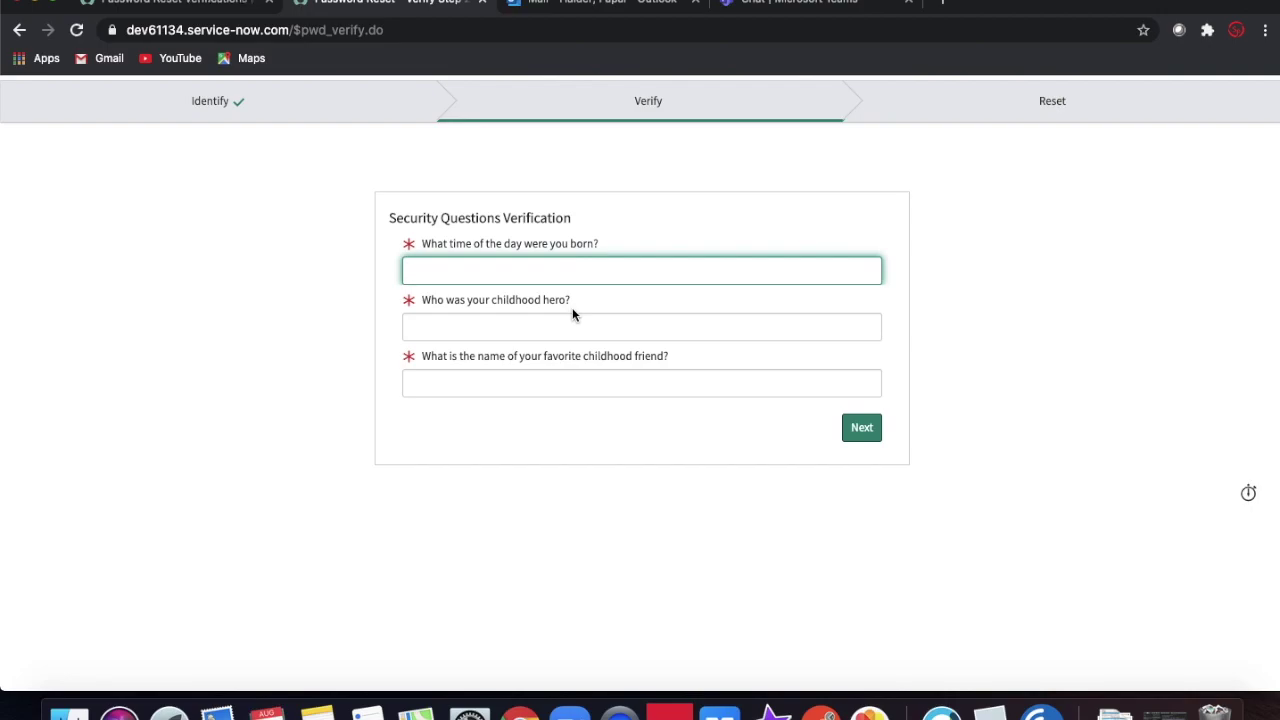
click(207, 4)
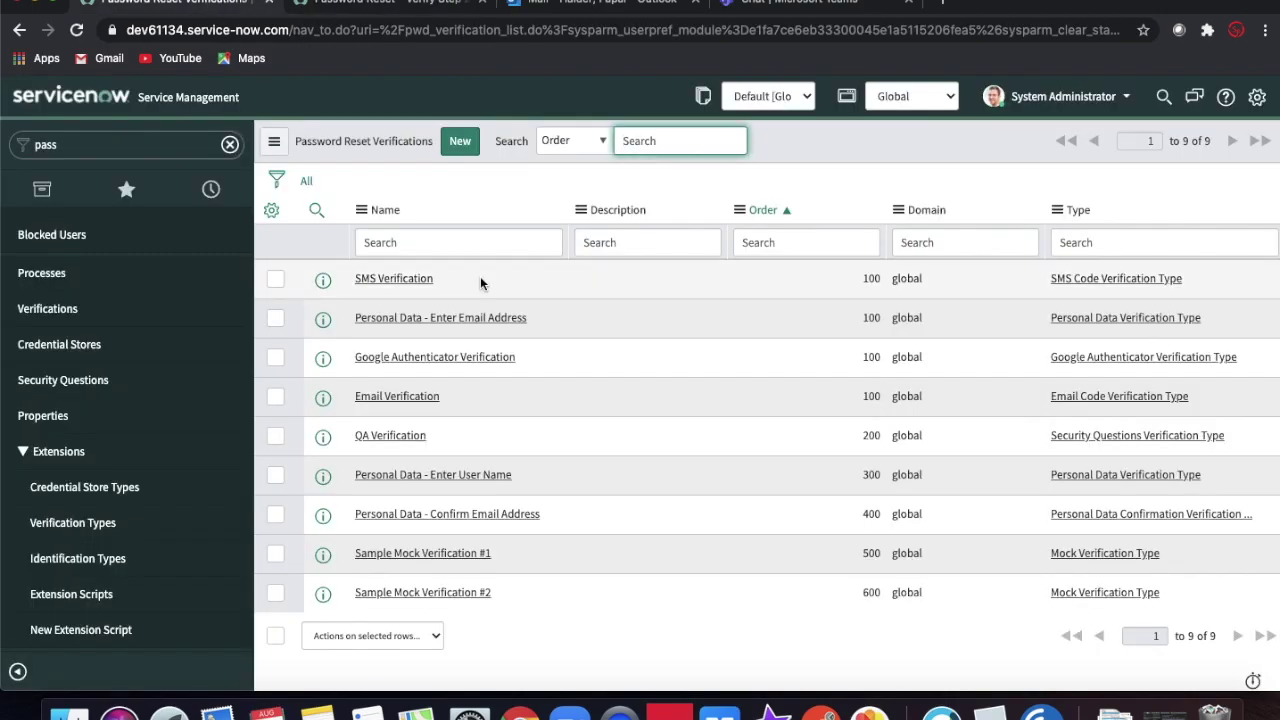
- Open the QA Verification record from the verifications list
scroll(480, 276, down, 2)
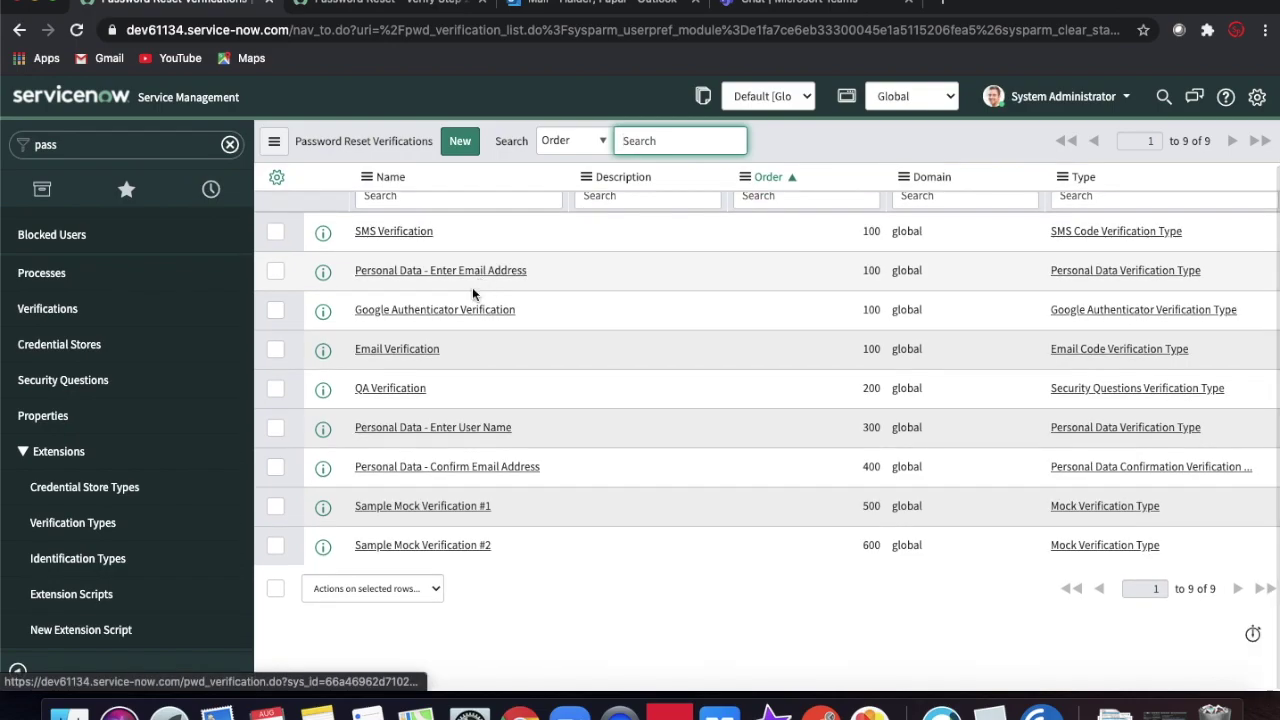
click(403, 390)
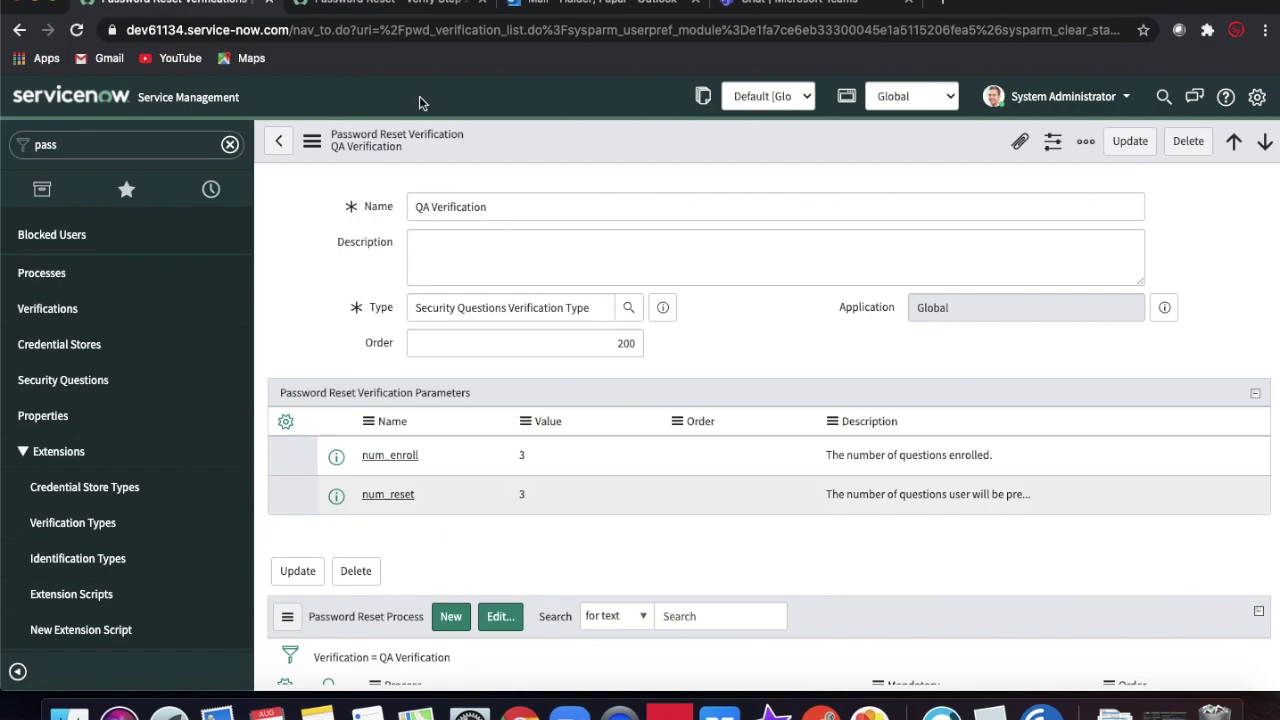
click(398, 8)
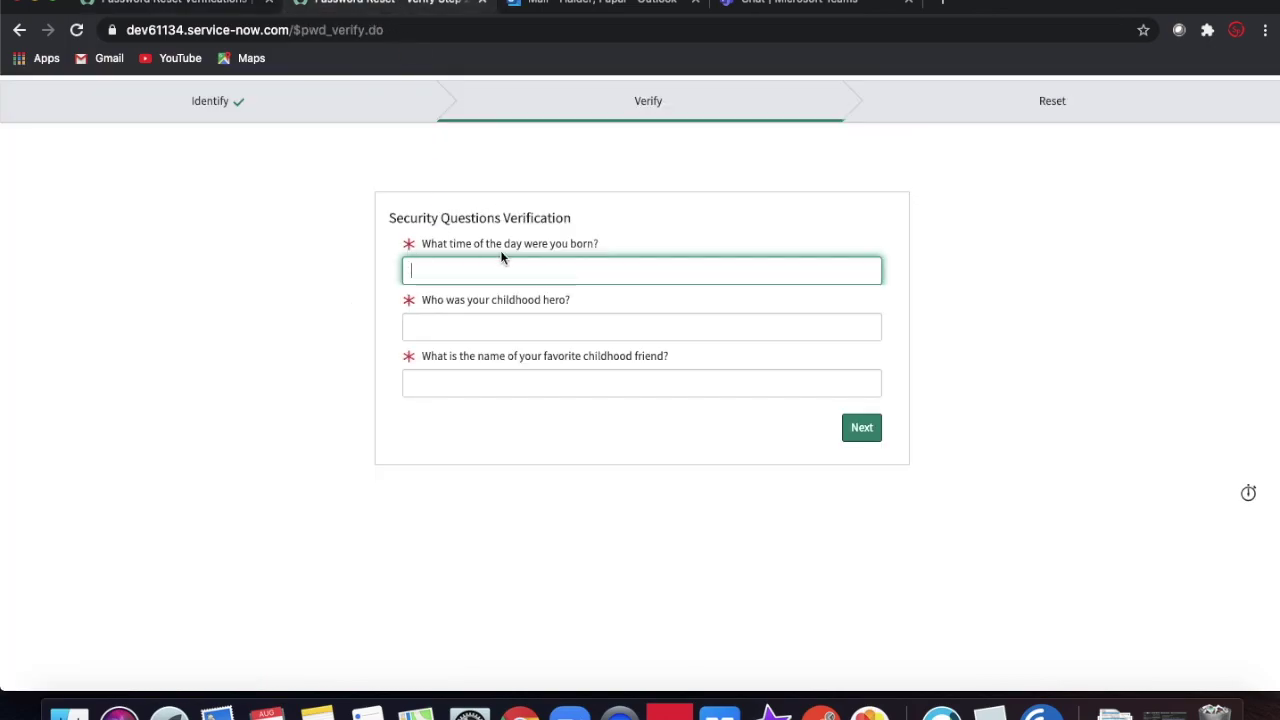
click(232, 12)
- Set QA Verification's num_reset value to 1 and save the record
double_click(529, 505)
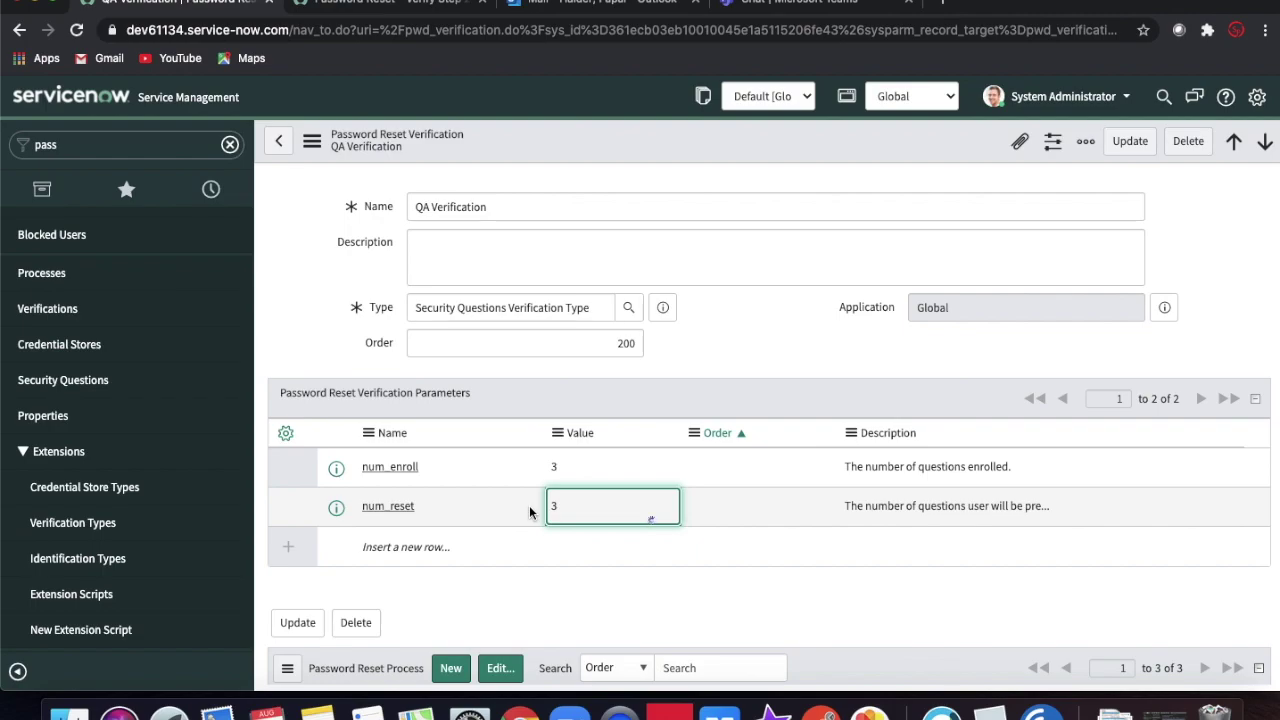
text(1)
key(Return)
right_click(612, 123)
click(621, 136)
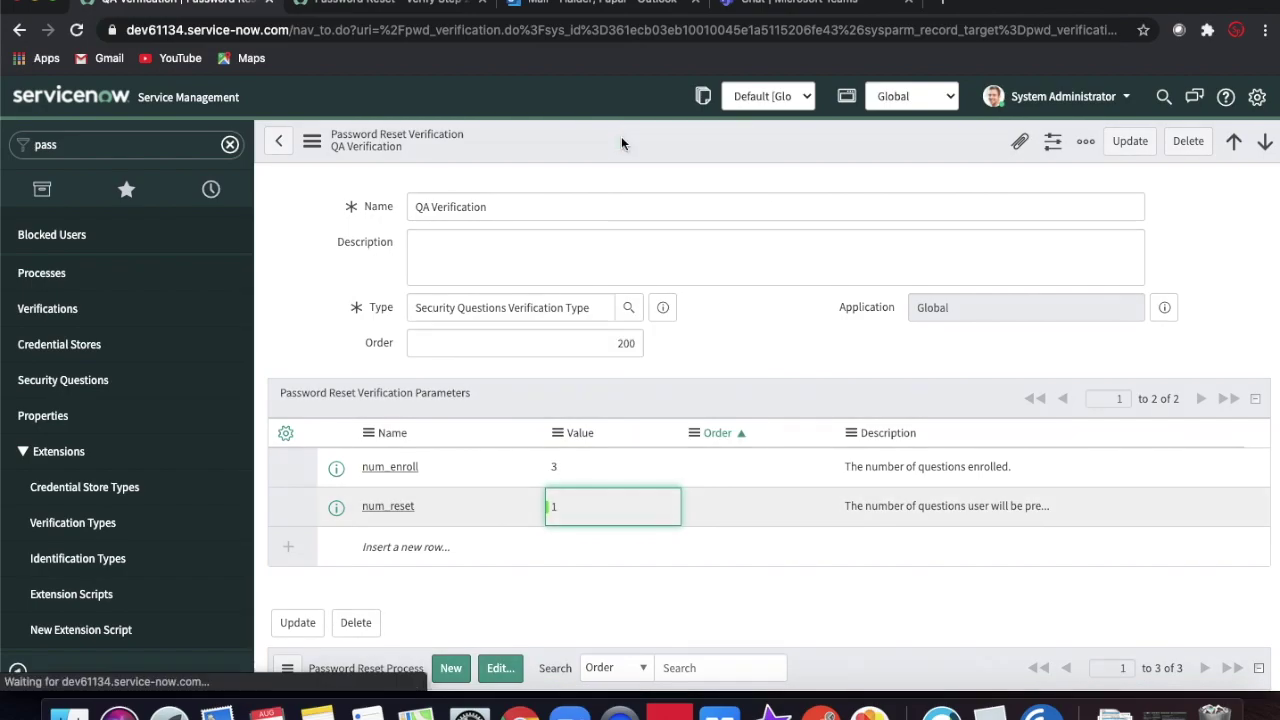
click(340, 5)
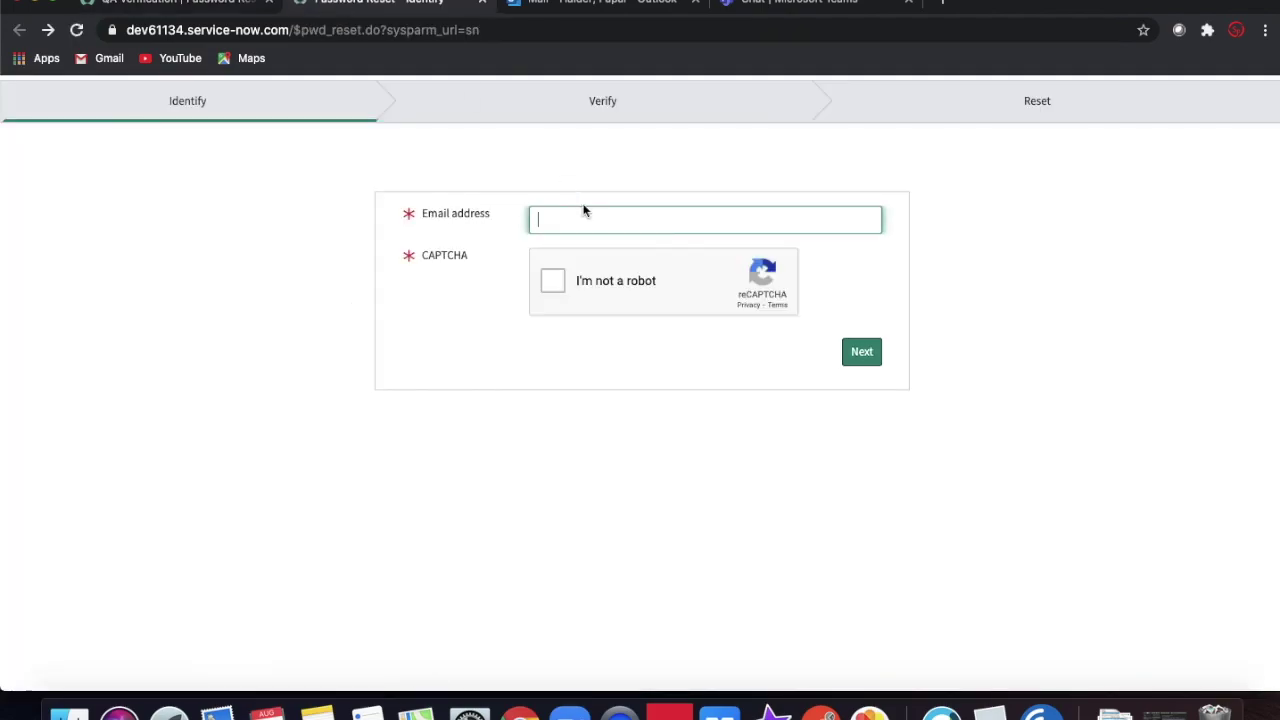
- Submit the user's email address with the reCAPTCHA to reach the one-question verification step
key(super+v)
click(551, 279)
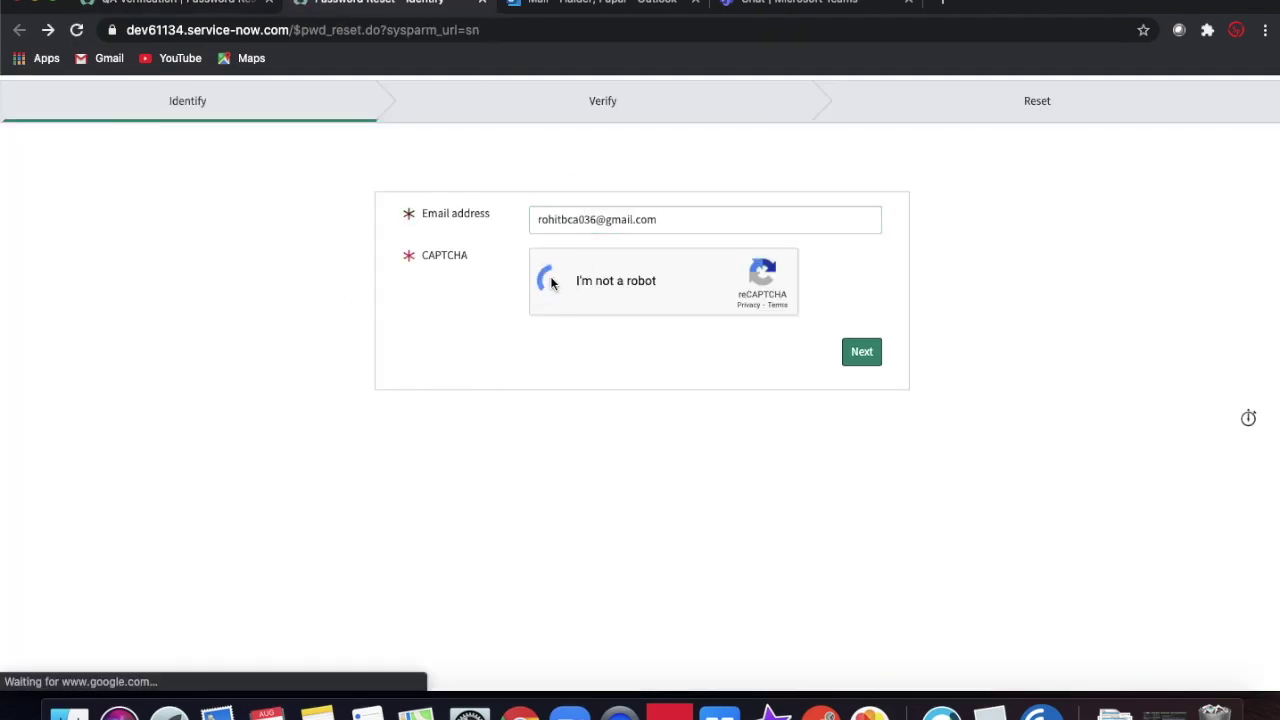
click(860, 352)
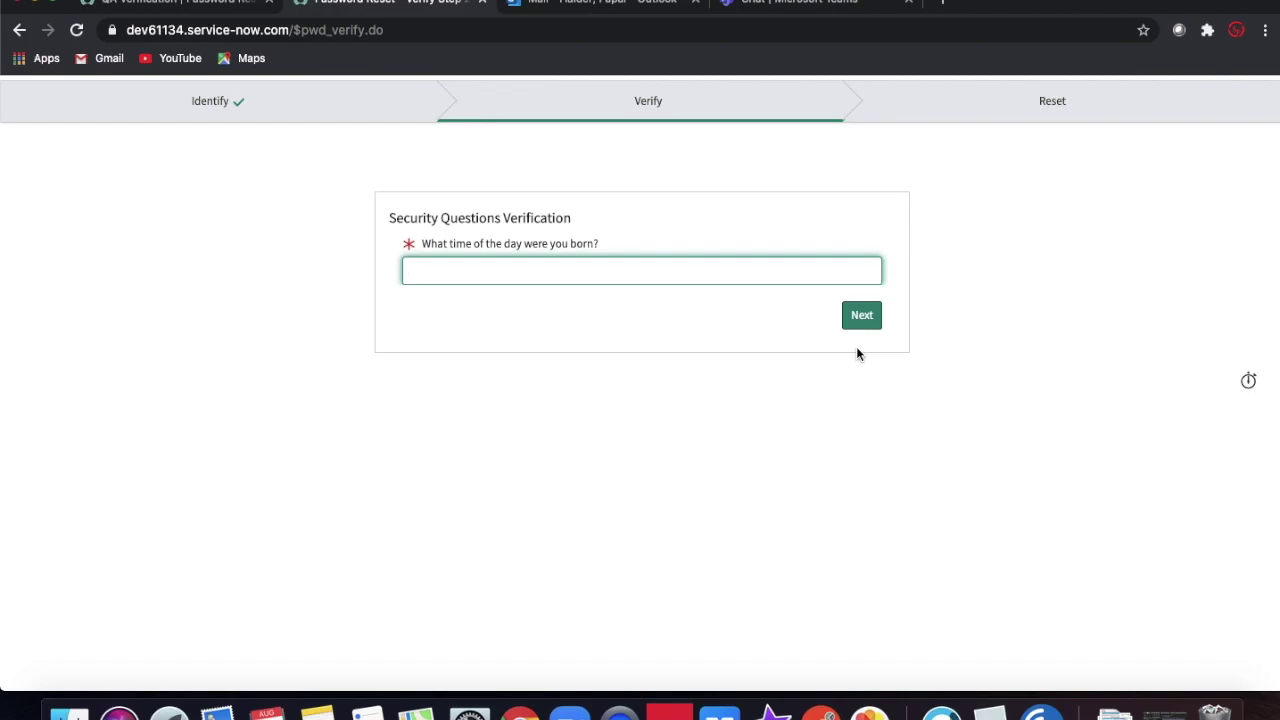
click(208, 5)
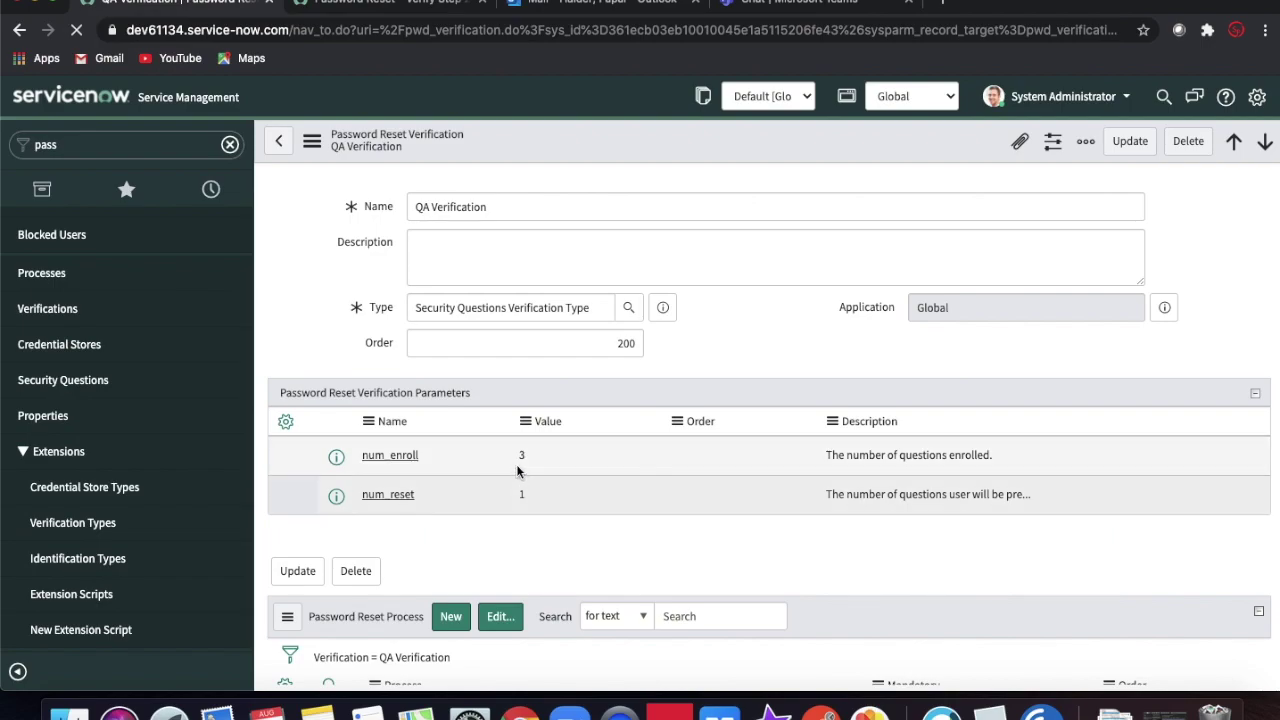
click(414, 8)
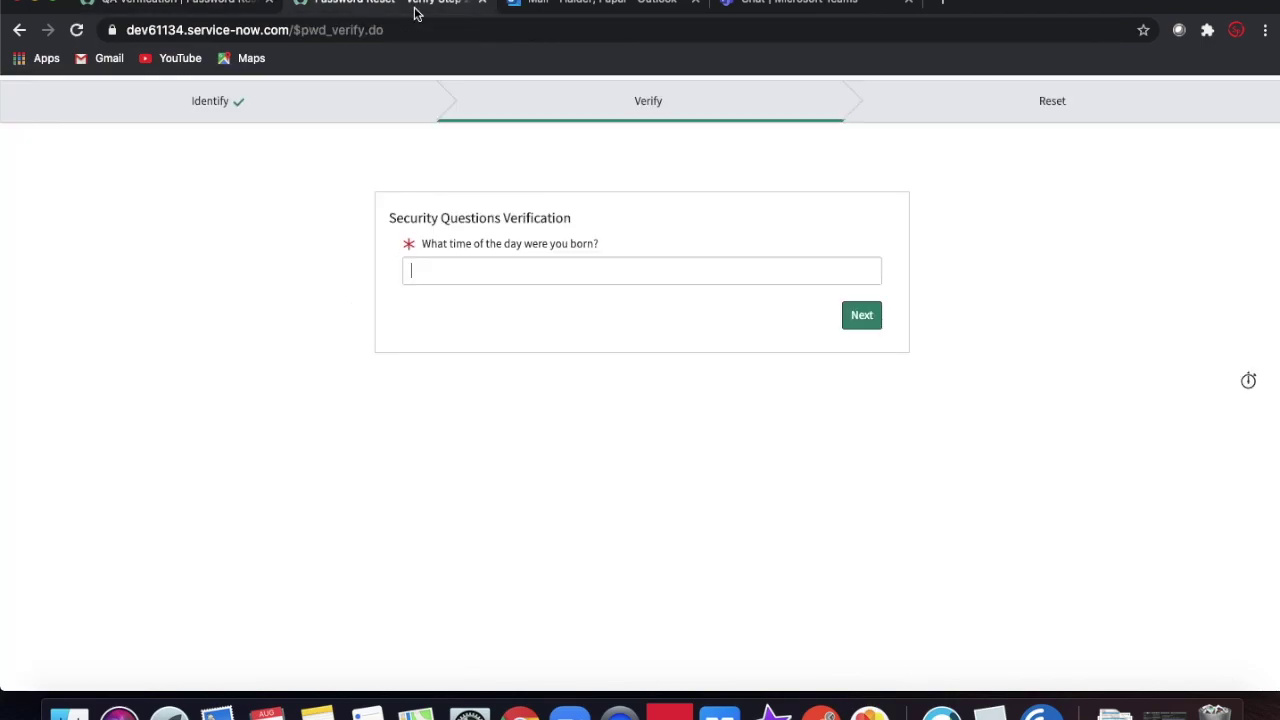
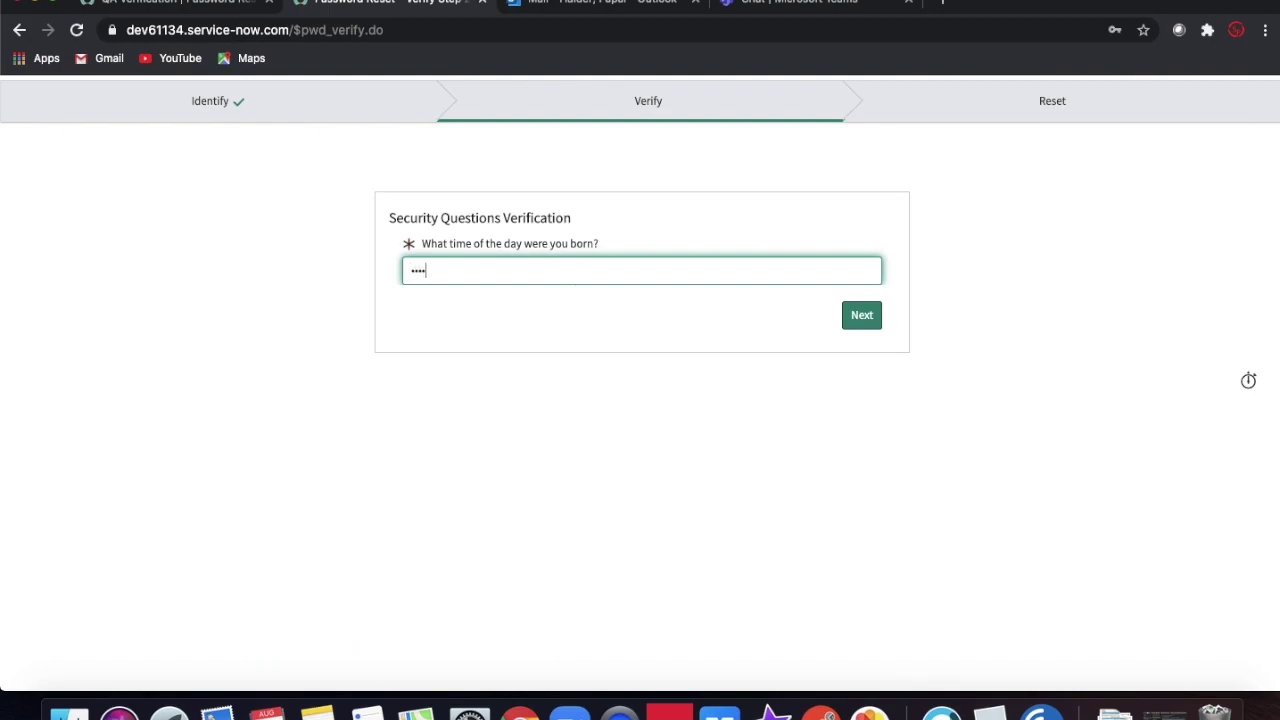
click(864, 328)
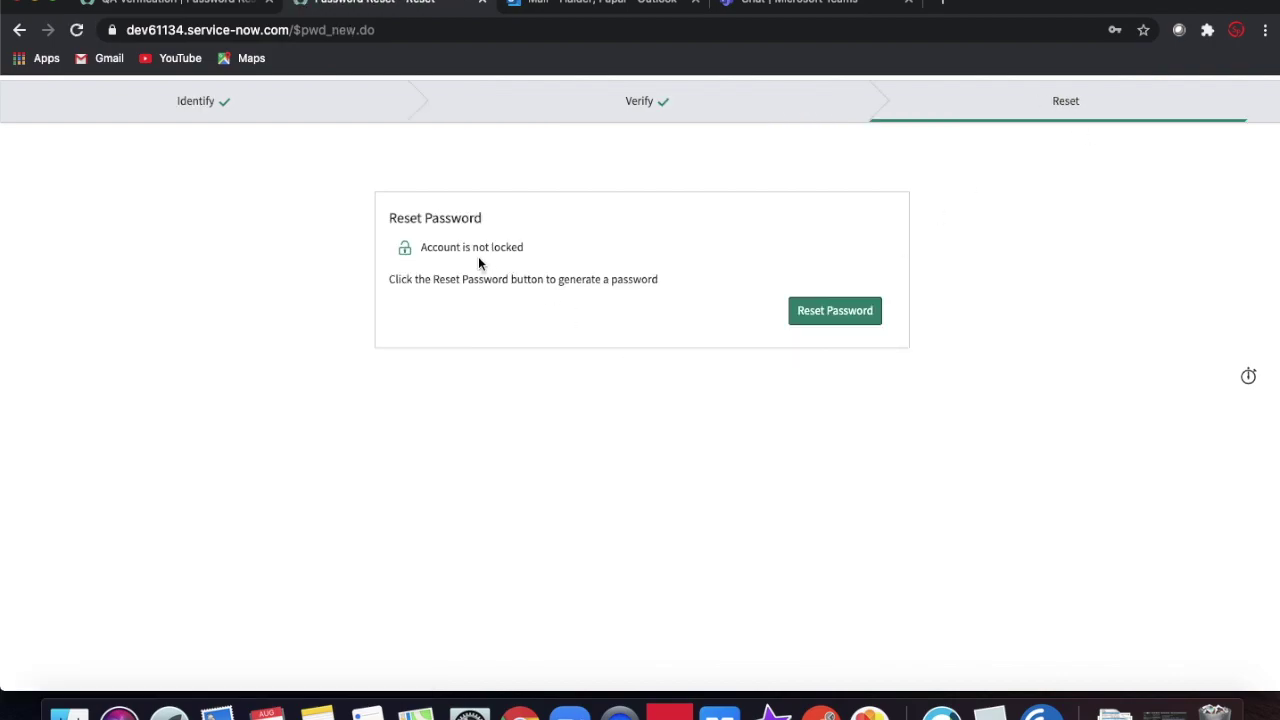
- Request a new password, then go back to the QA Verification record
click(826, 322)
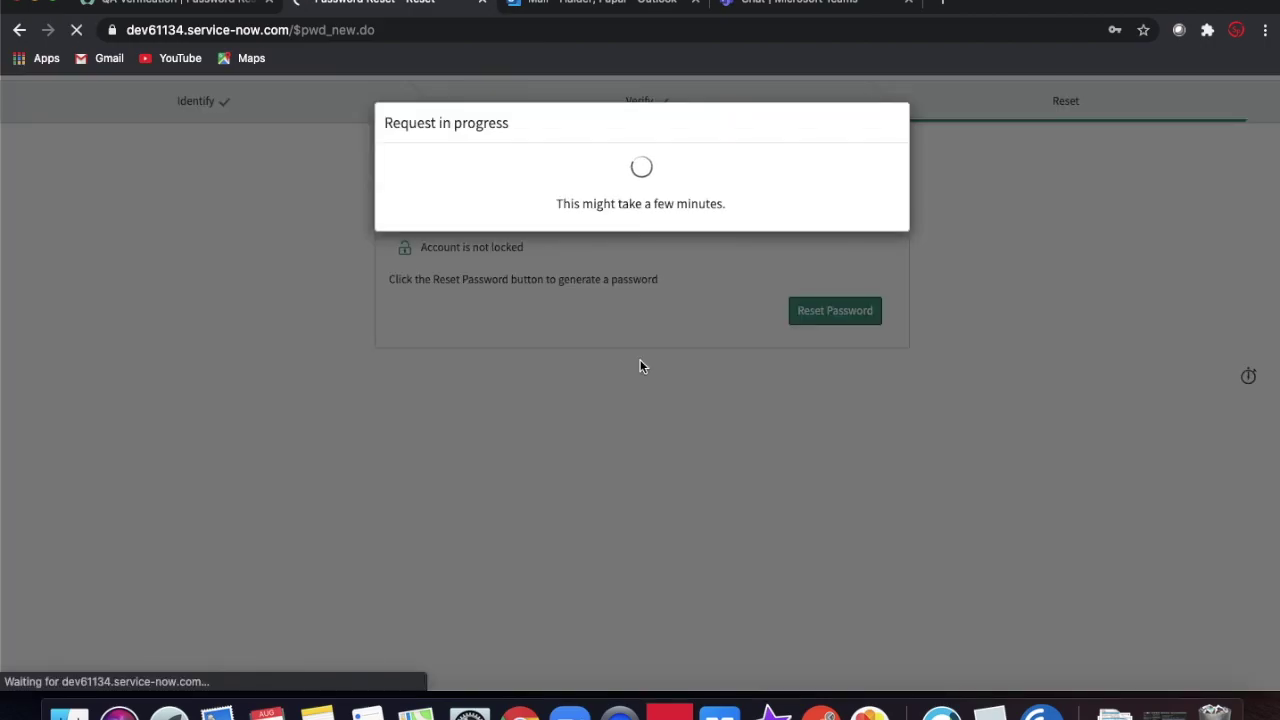
click(175, 3)
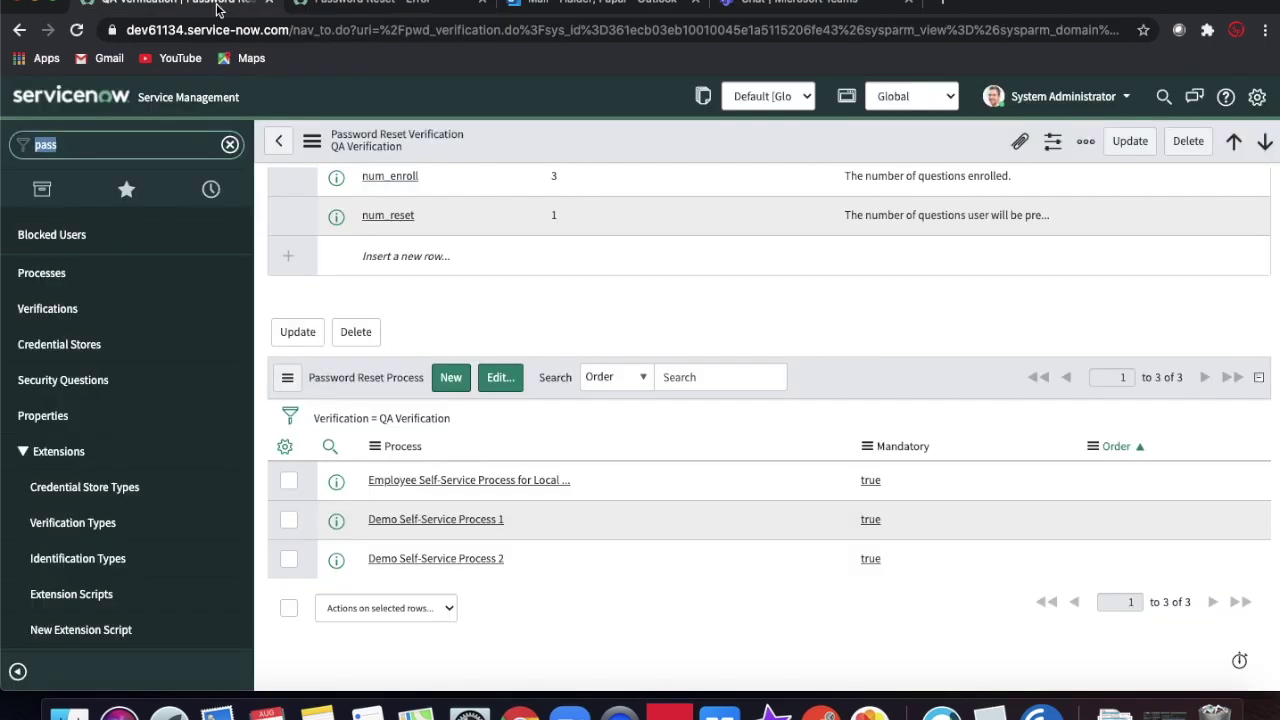
- Filter the navigator by 'flow de' and open Flow Designer's Today's Executions
text(flow de)
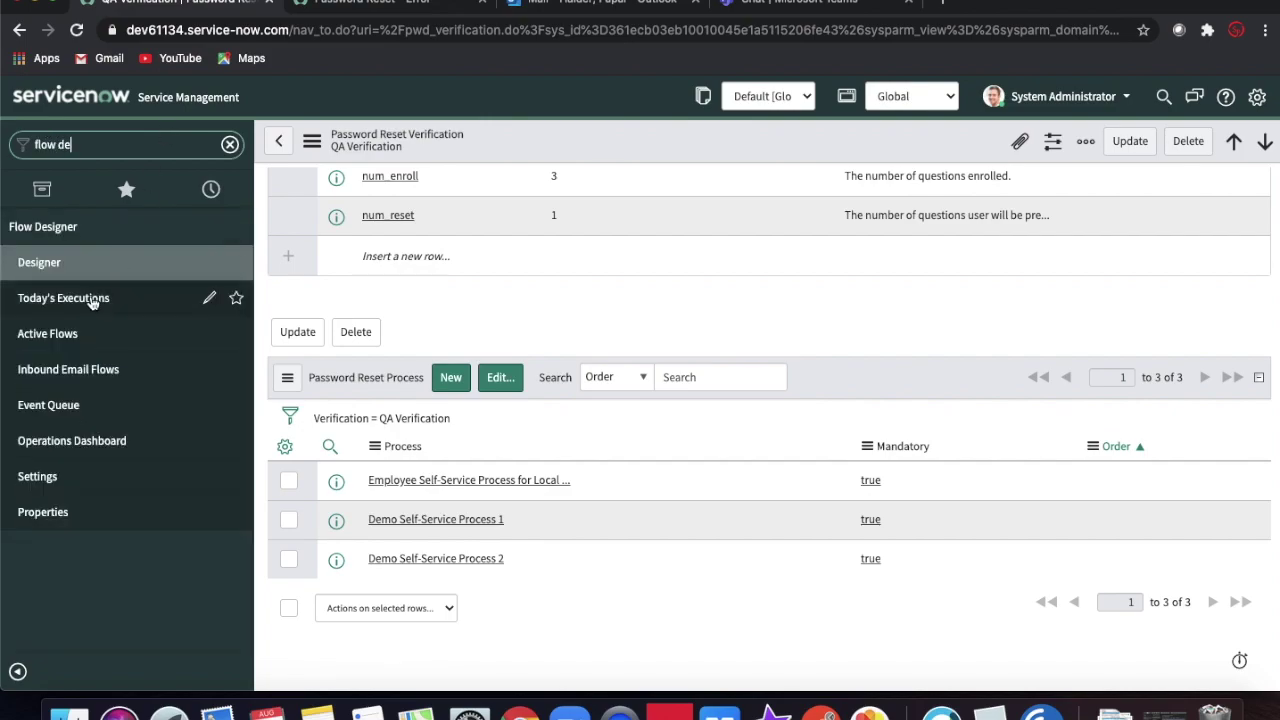
click(90, 301)
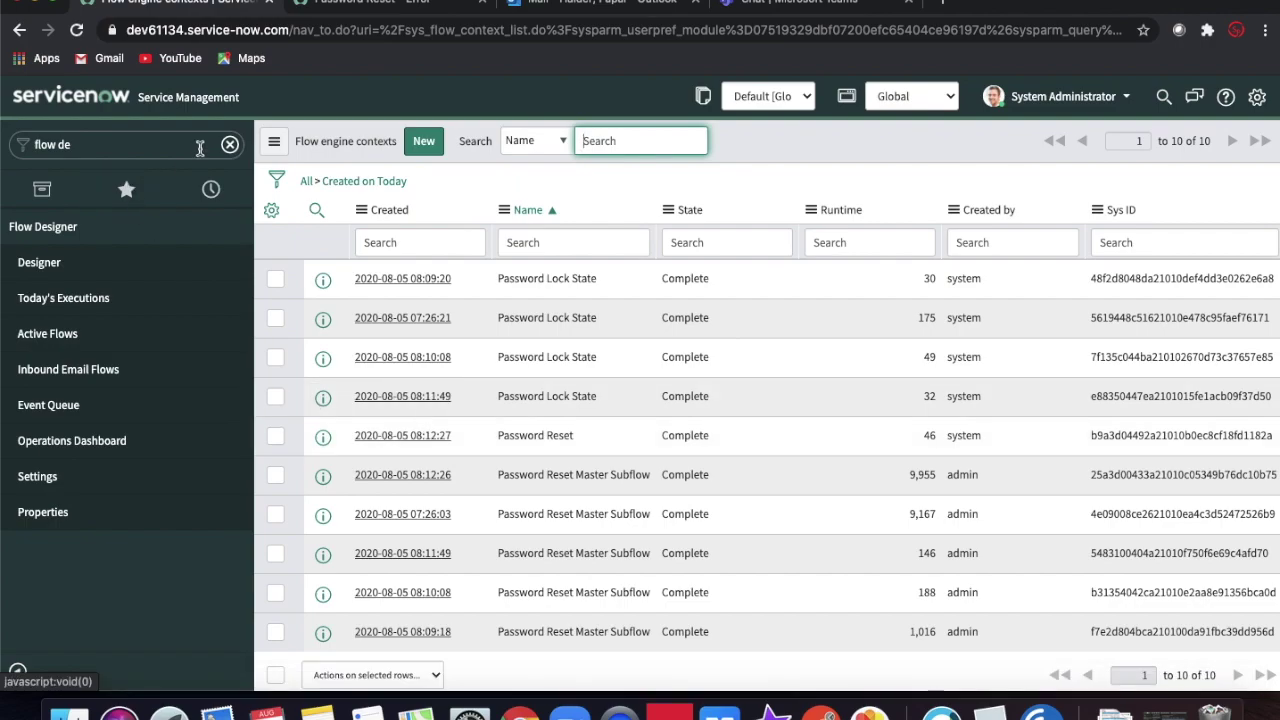
- Filter the navigator by 'password', review today's Reset Requests, then open the Activity Log
click(230, 144)
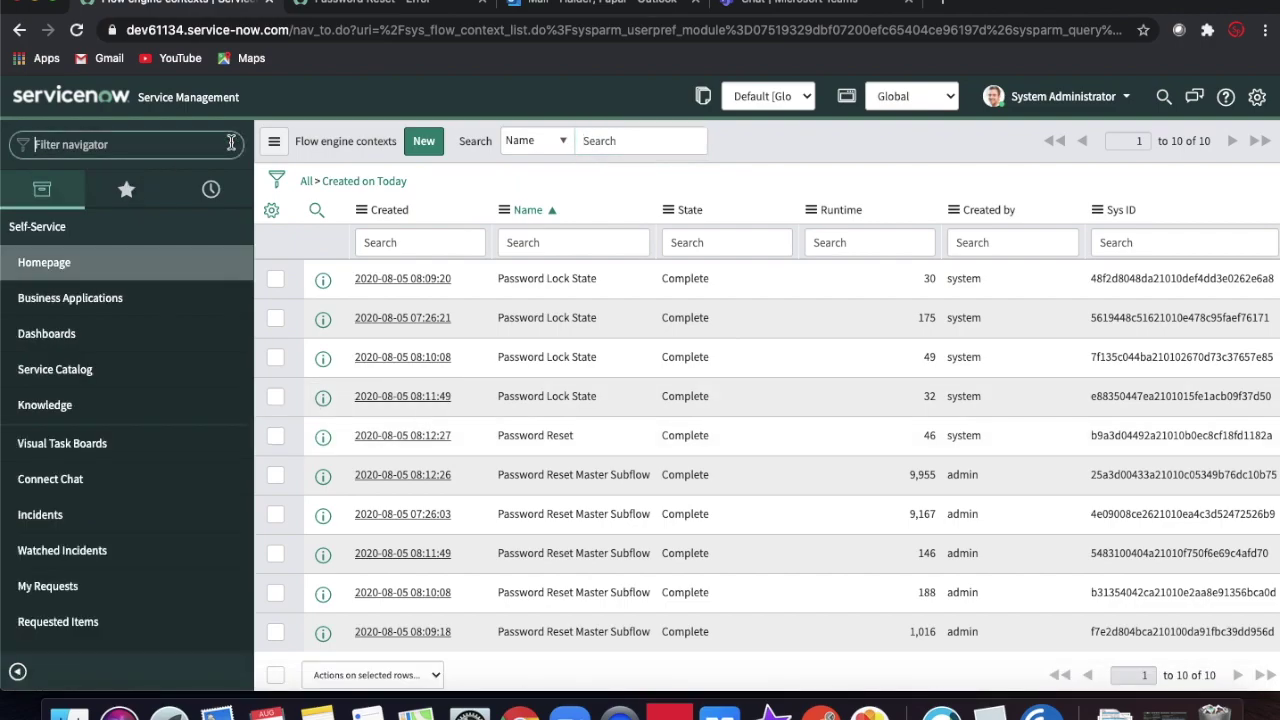
text(pass)
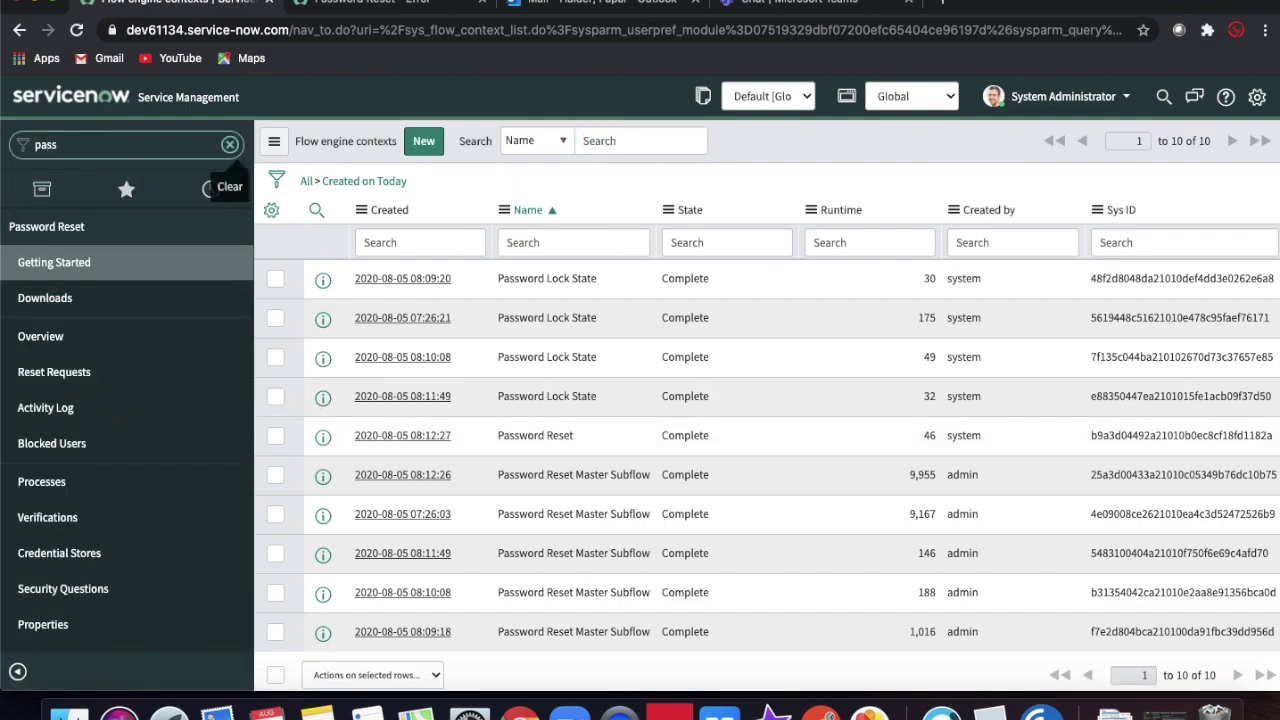
text(word)
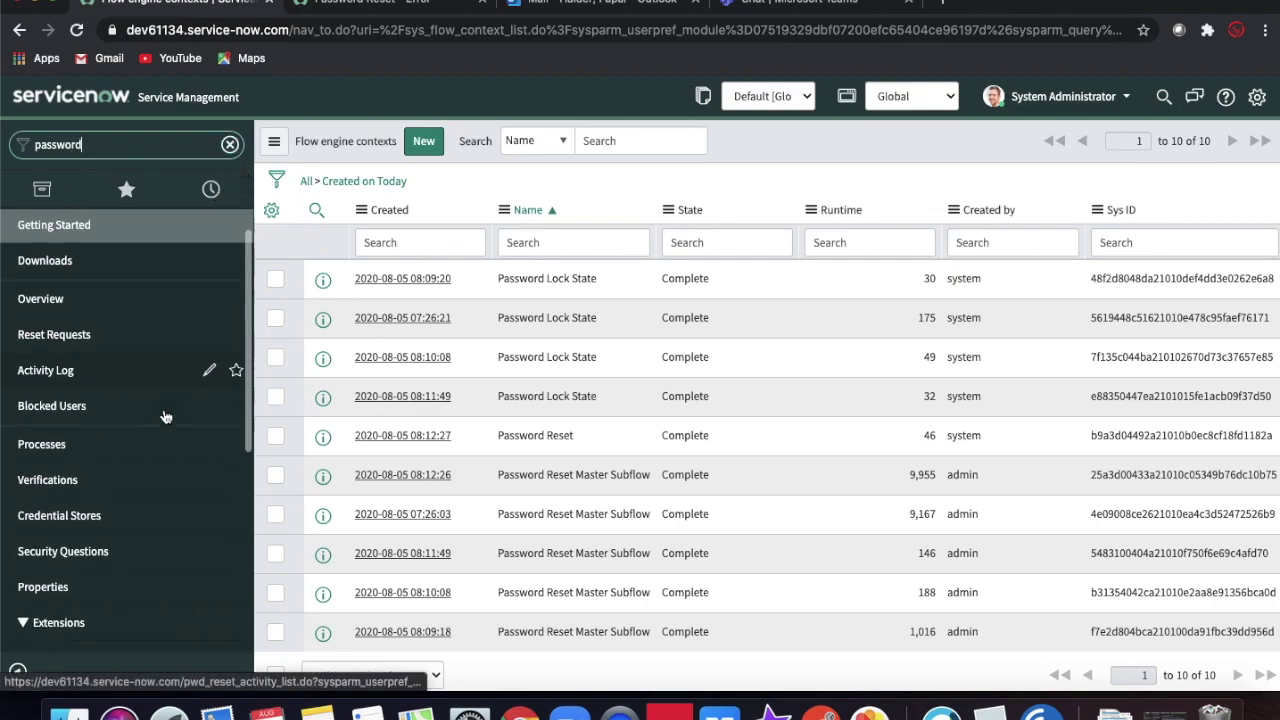
scroll(165, 416, down, 1)
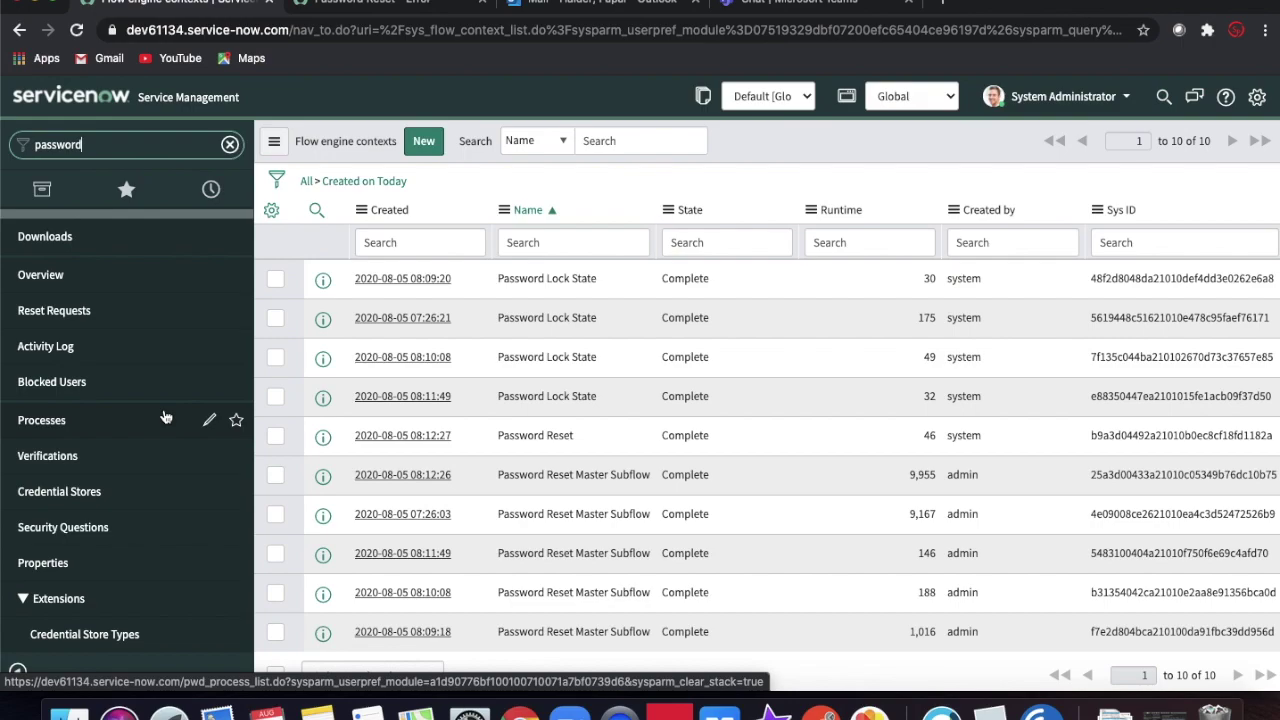
scroll(150, 445, down, 1)
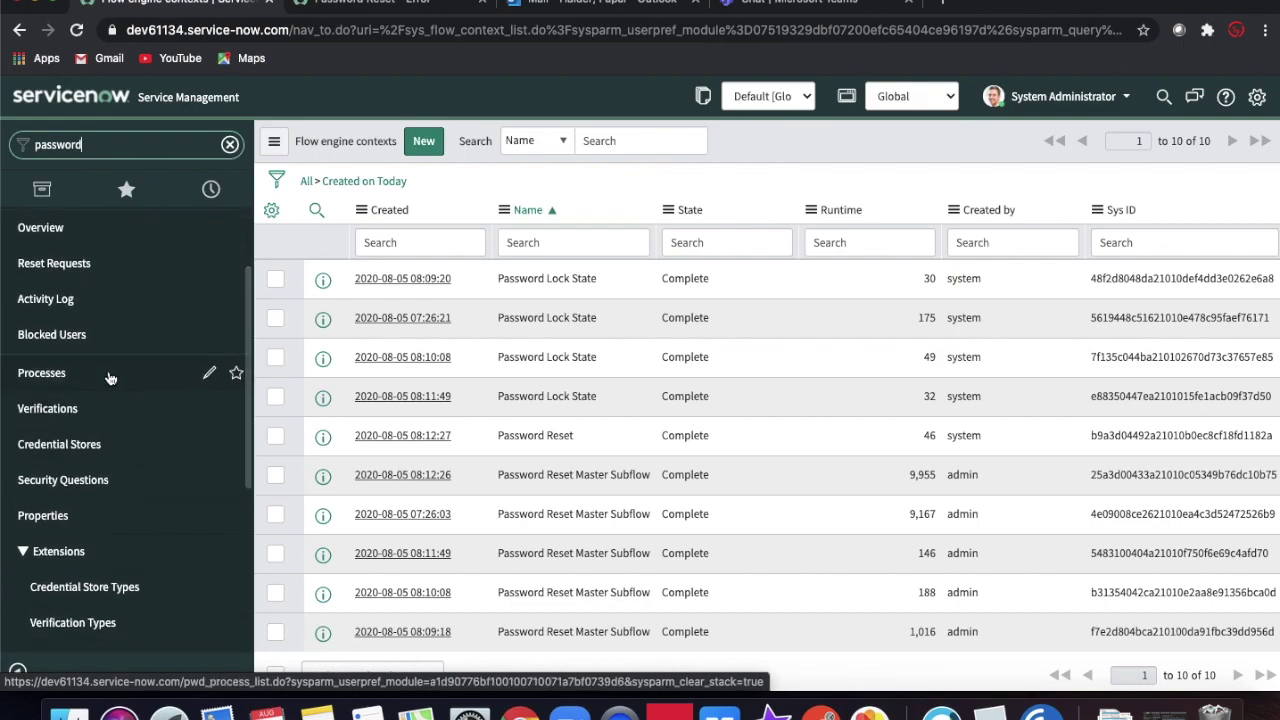
scroll(80, 622, down, 2)
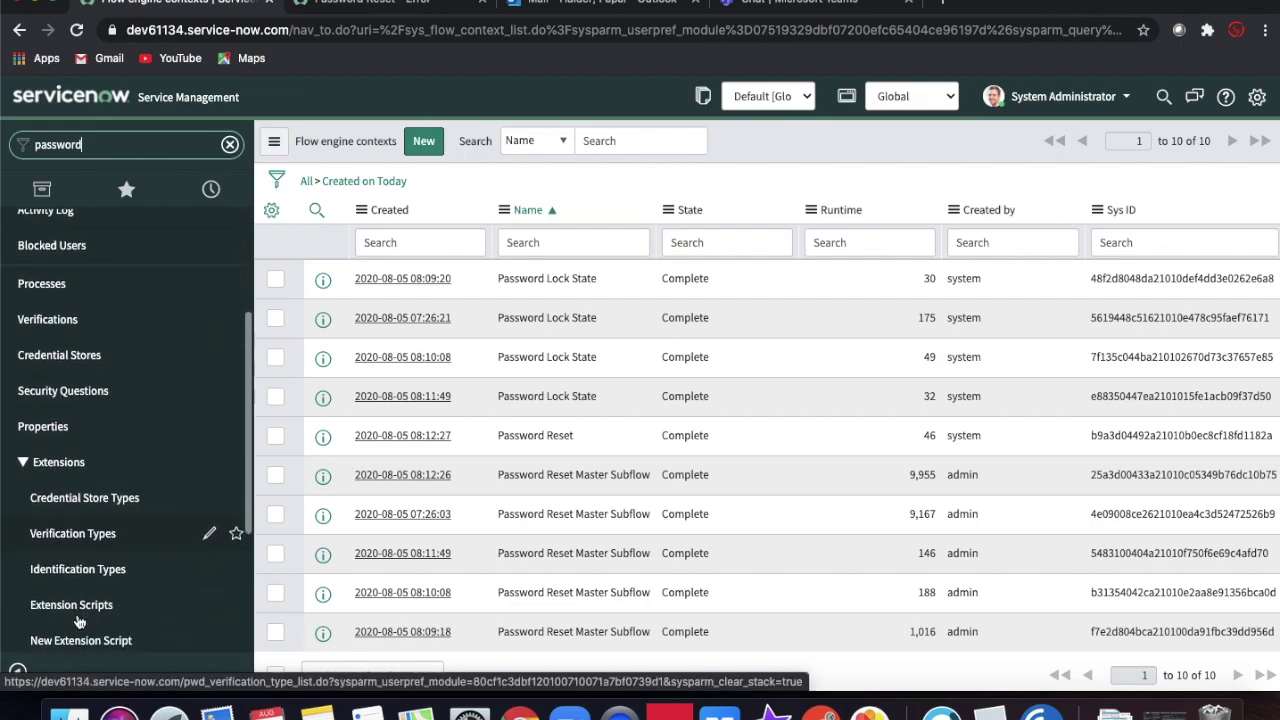
scroll(80, 618, up, 2)
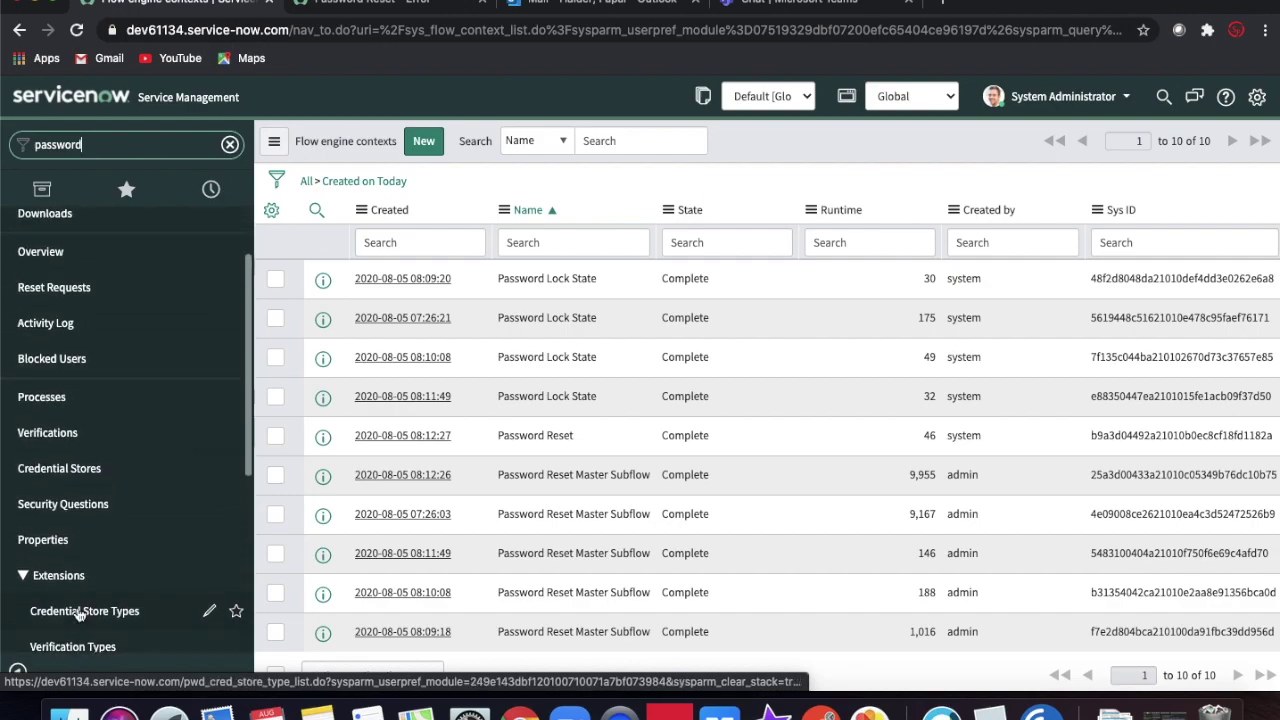
scroll(60, 400, up, 1)
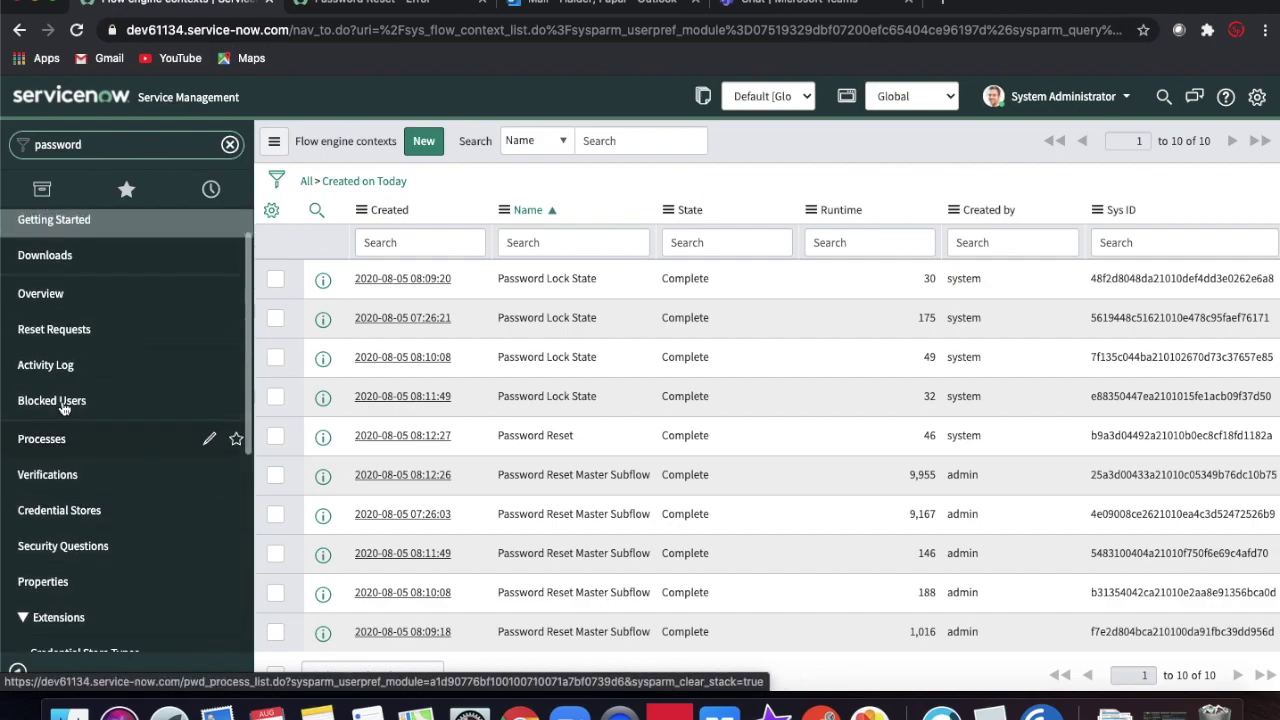
click(62, 336)
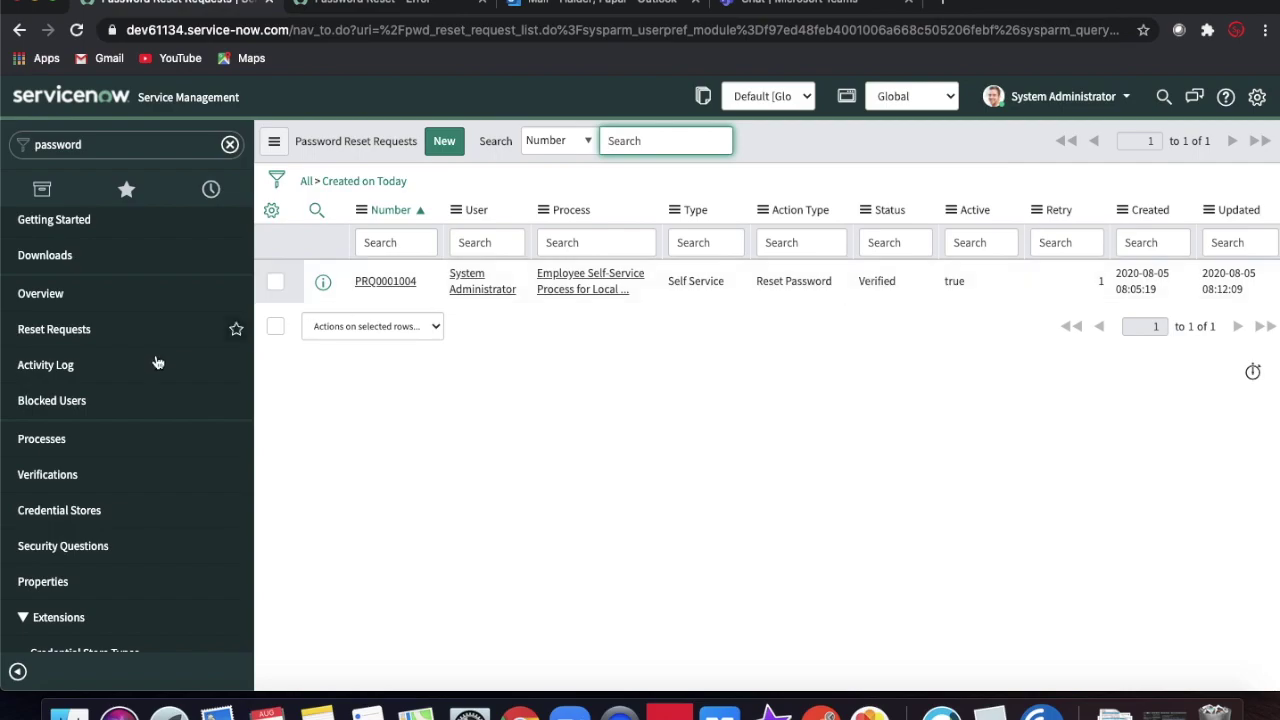
click(75, 368)
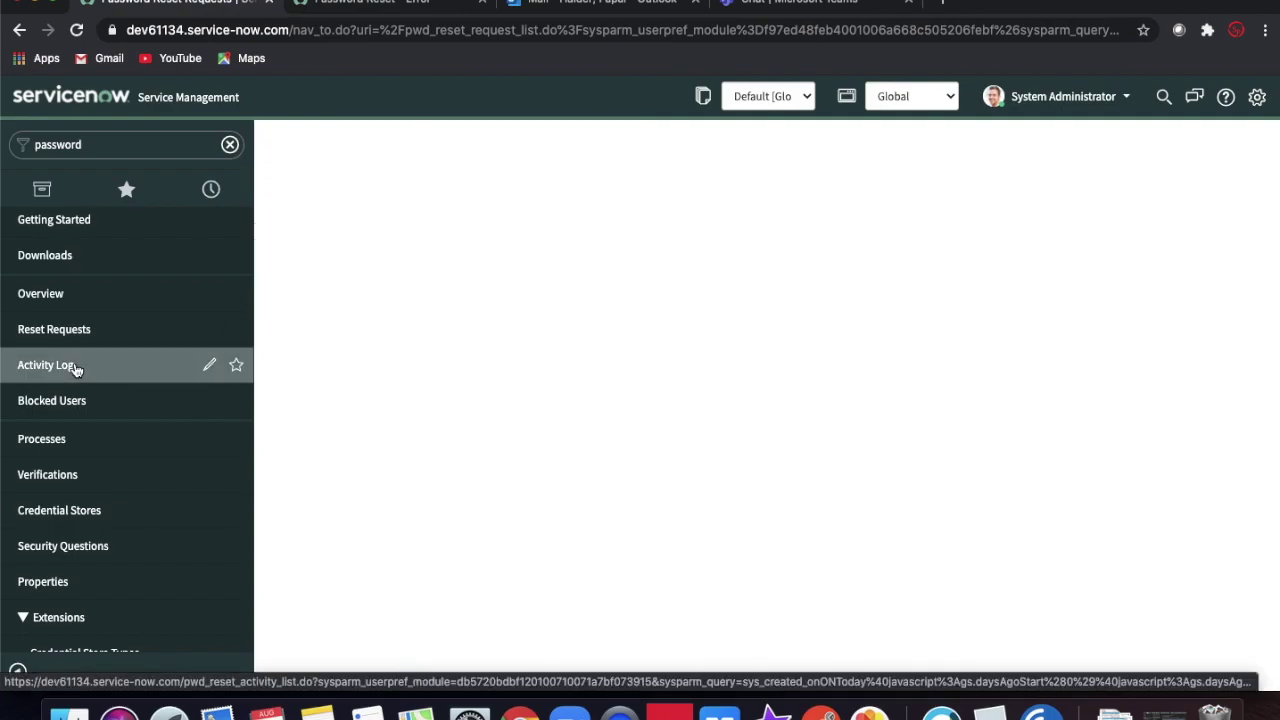